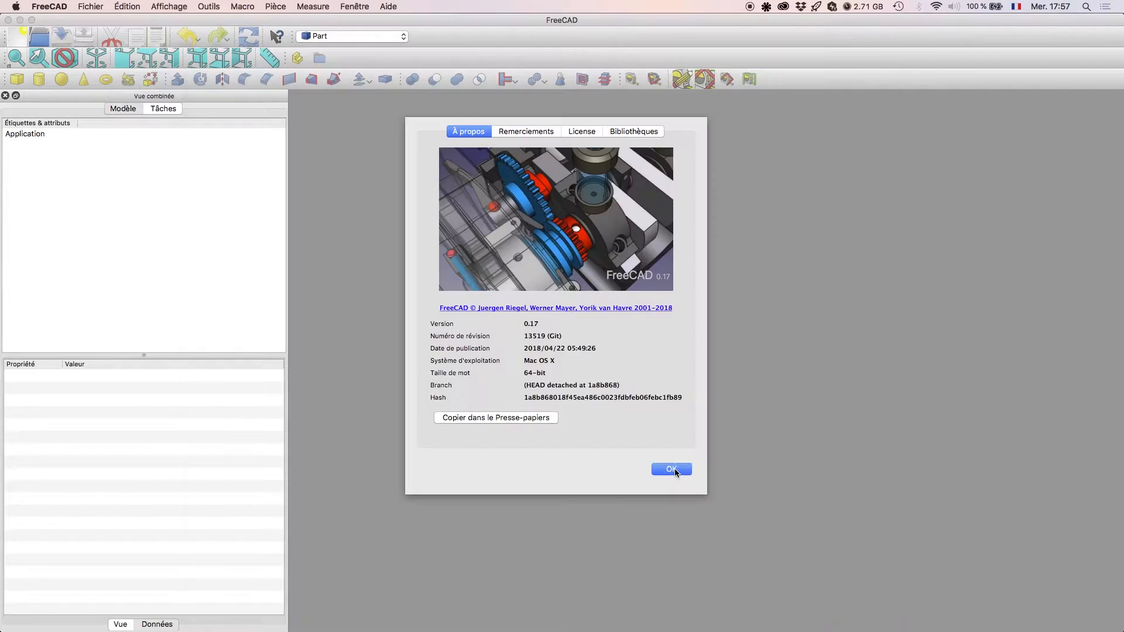
# - Create a new document and switch to the Part Design workbench
pyautogui.click(655, 468)
pyautogui.click(91, 6)
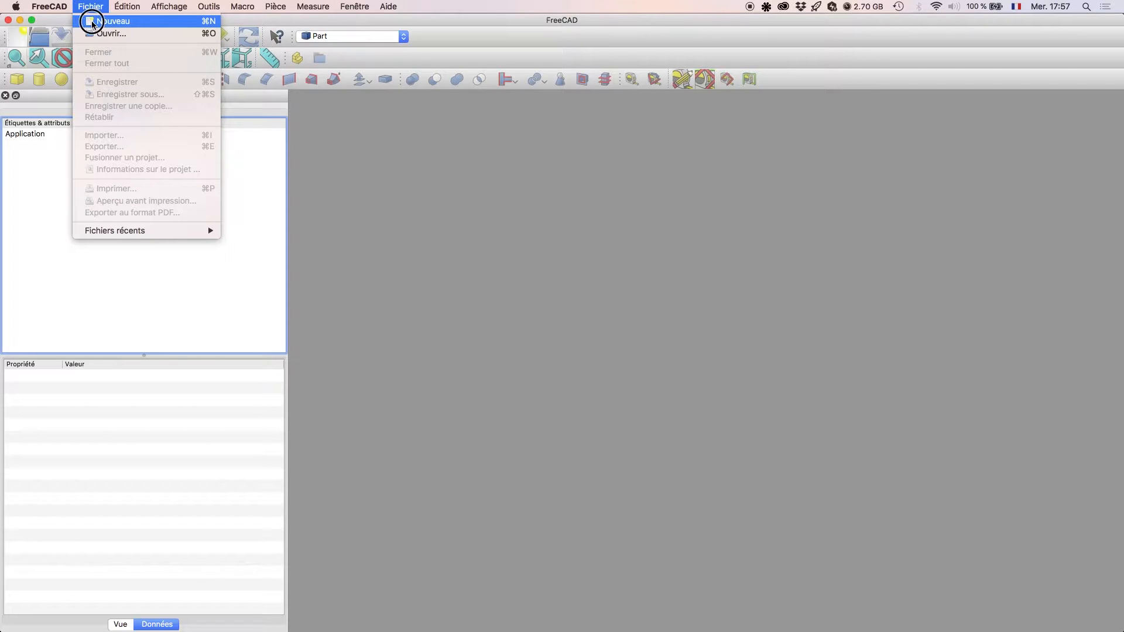
pyautogui.click(109, 21)
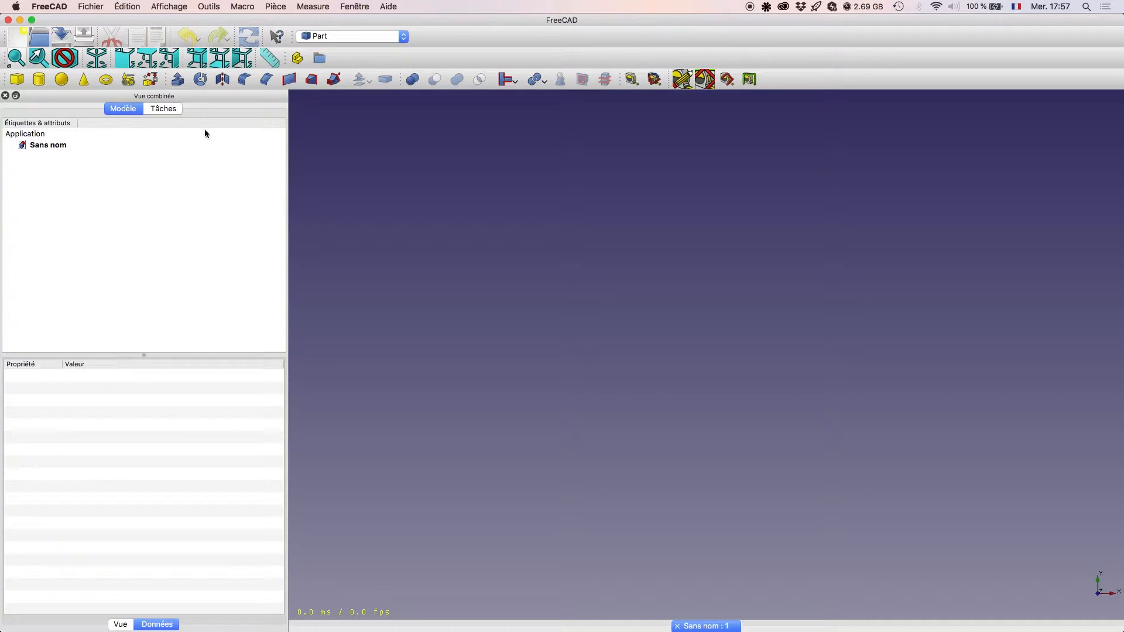
pyautogui.click(378, 37)
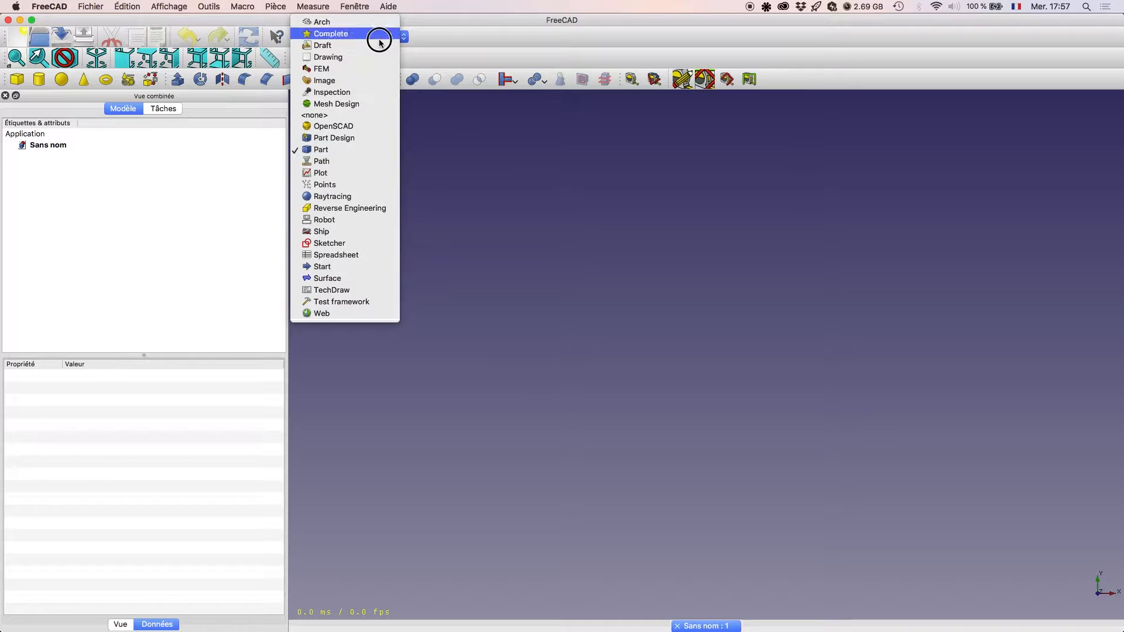
pyautogui.click(371, 140)
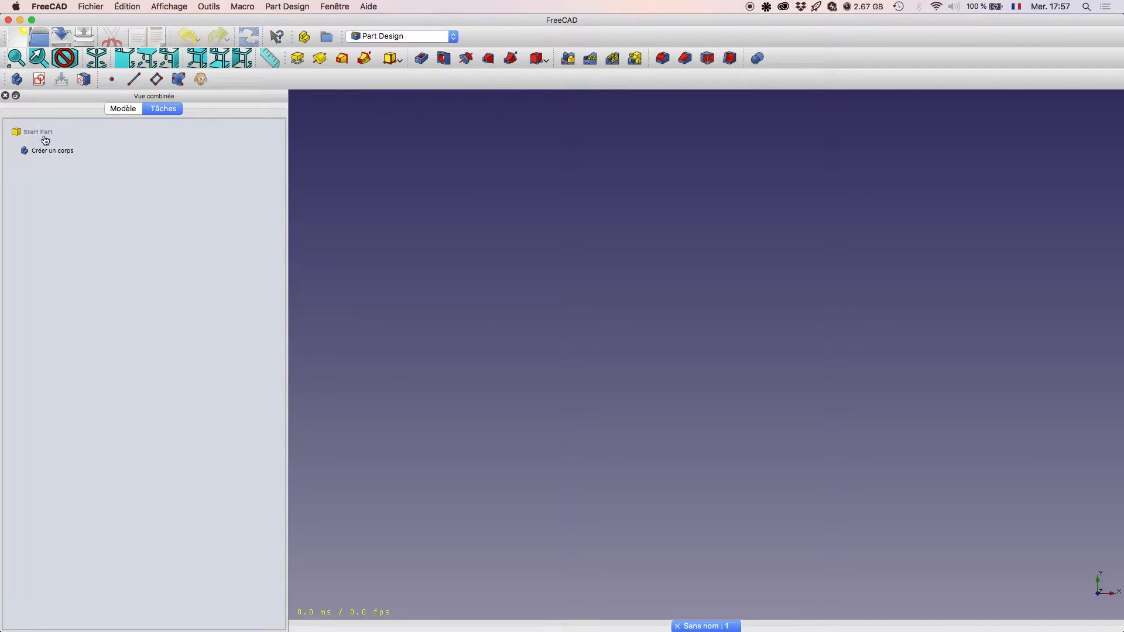
# - Create a body and start a new sketch on its XY_Plane
pyautogui.click(17, 79)
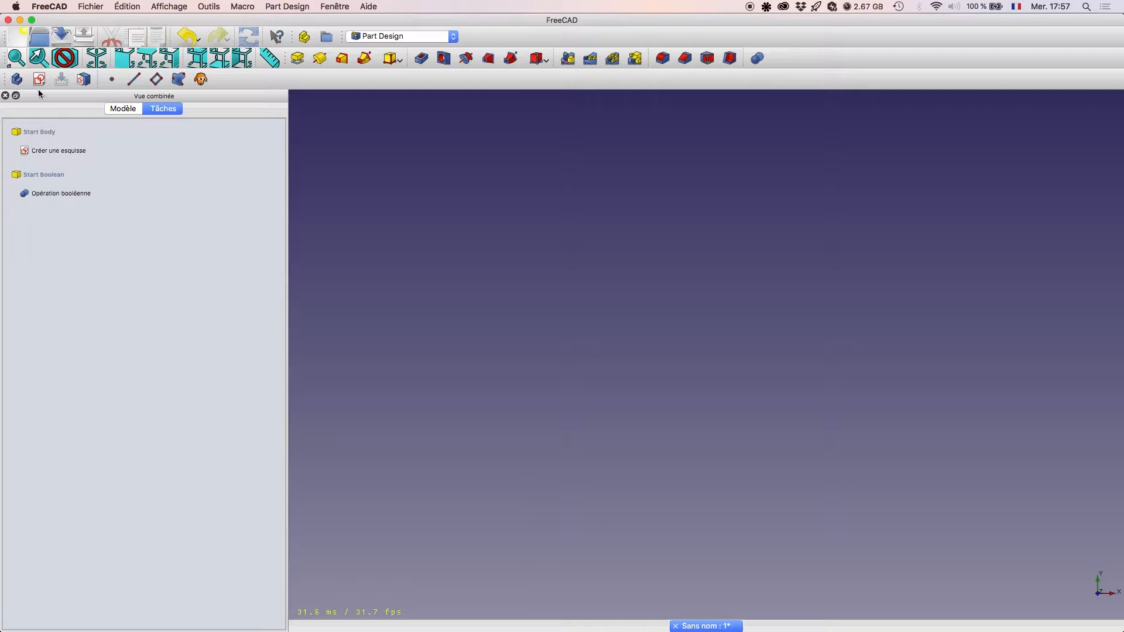
pyautogui.click(39, 79)
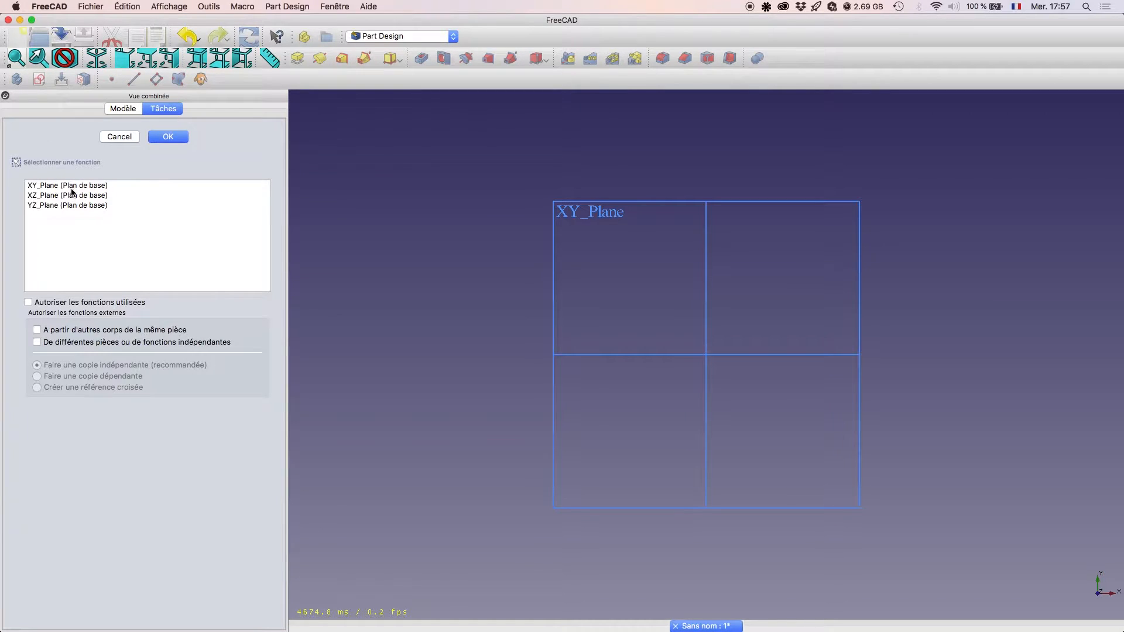
pyautogui.click(73, 186)
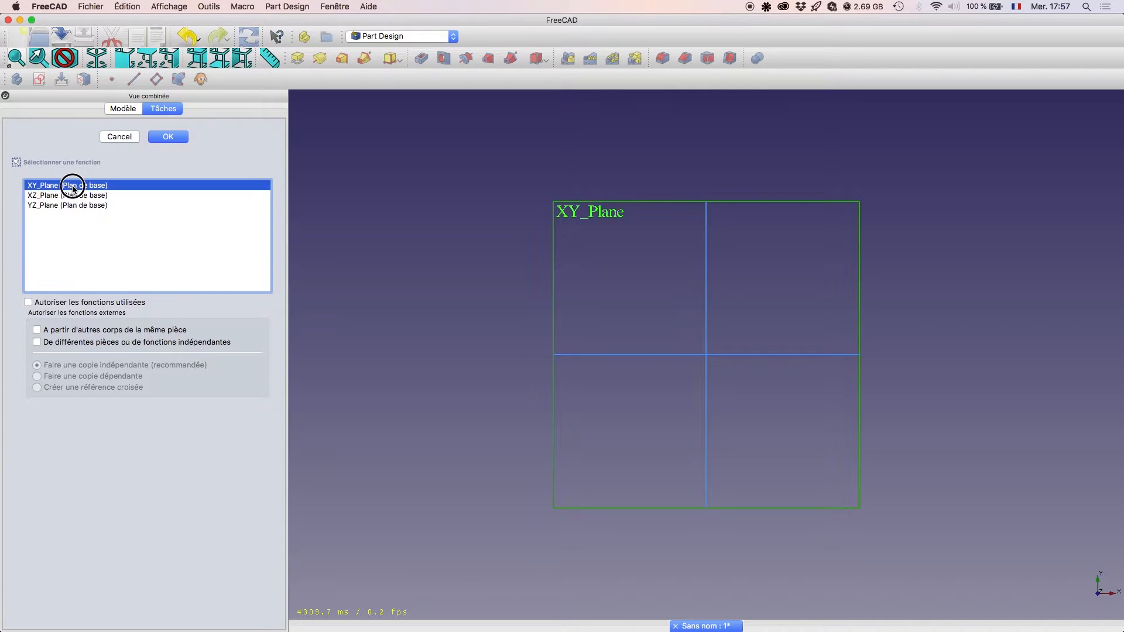
pyautogui.click(170, 137)
# - Sketch a hexagon centred on the origin with one vertex on the horizontal axis, with a radius of about 86 mm
pyautogui.scroll(-5, 851, 334)
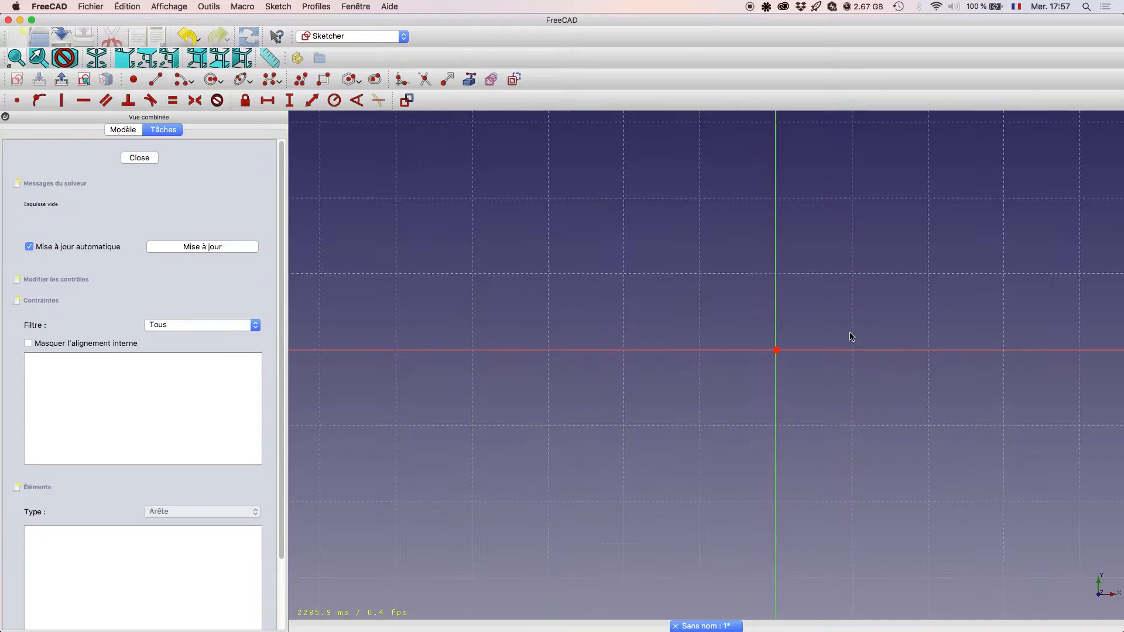
pyautogui.moveTo(880, 307)
pyautogui.mouseDown(button='middle')
pyautogui.moveTo(753, 332)
pyautogui.moveTo(740, 315)
pyautogui.mouseUp(button='middle')
pyautogui.scroll(-2, 753, 331)
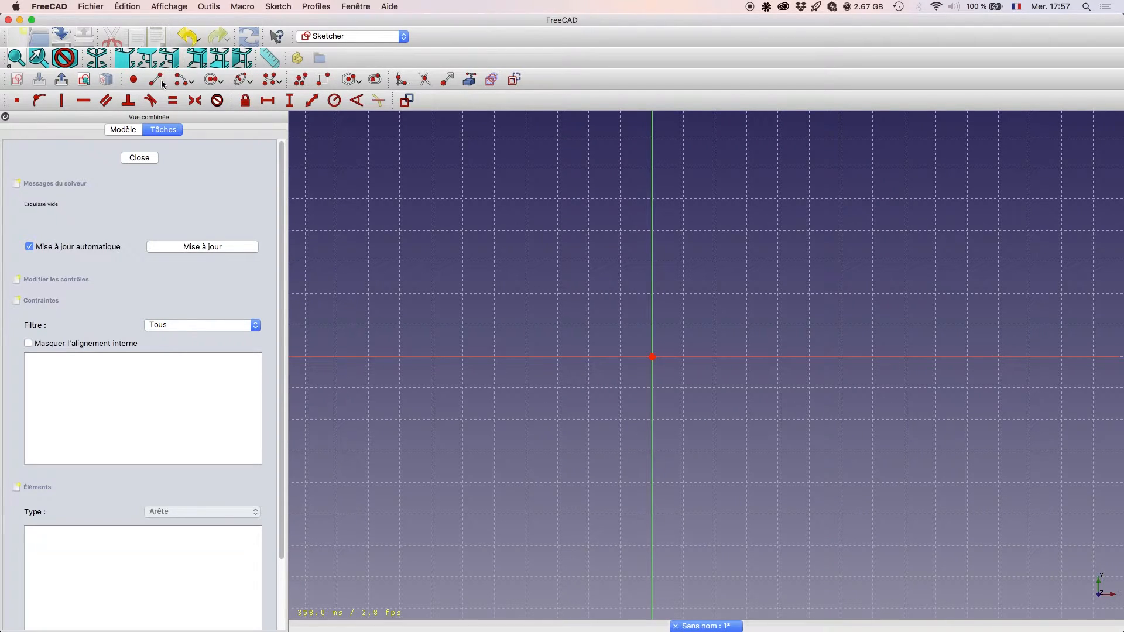
pyautogui.click(358, 81)
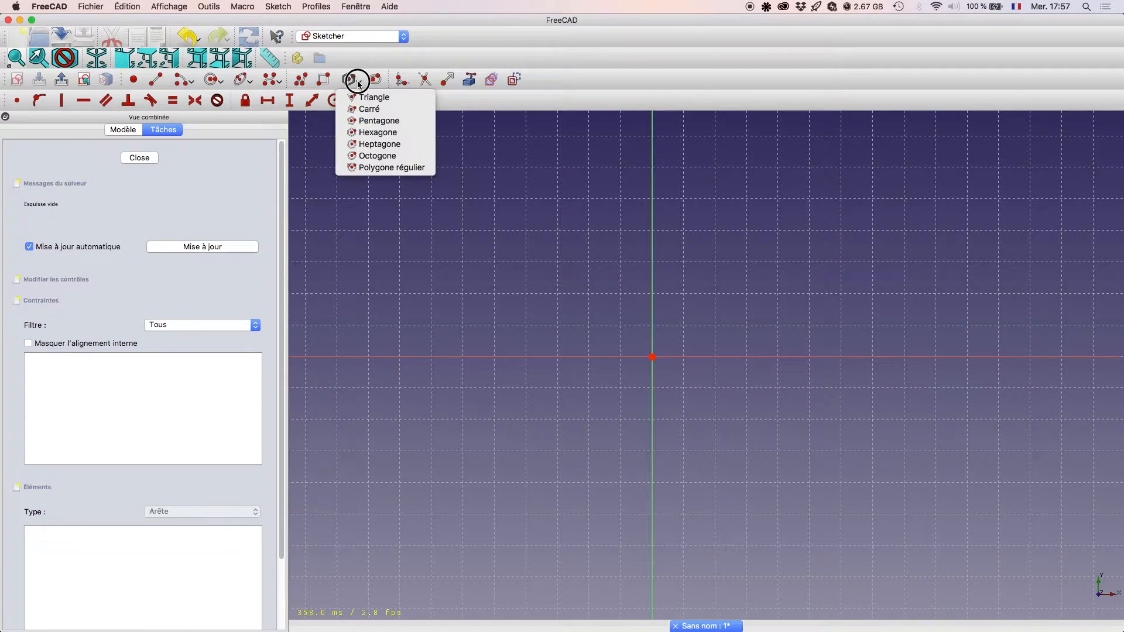
pyautogui.click(371, 134)
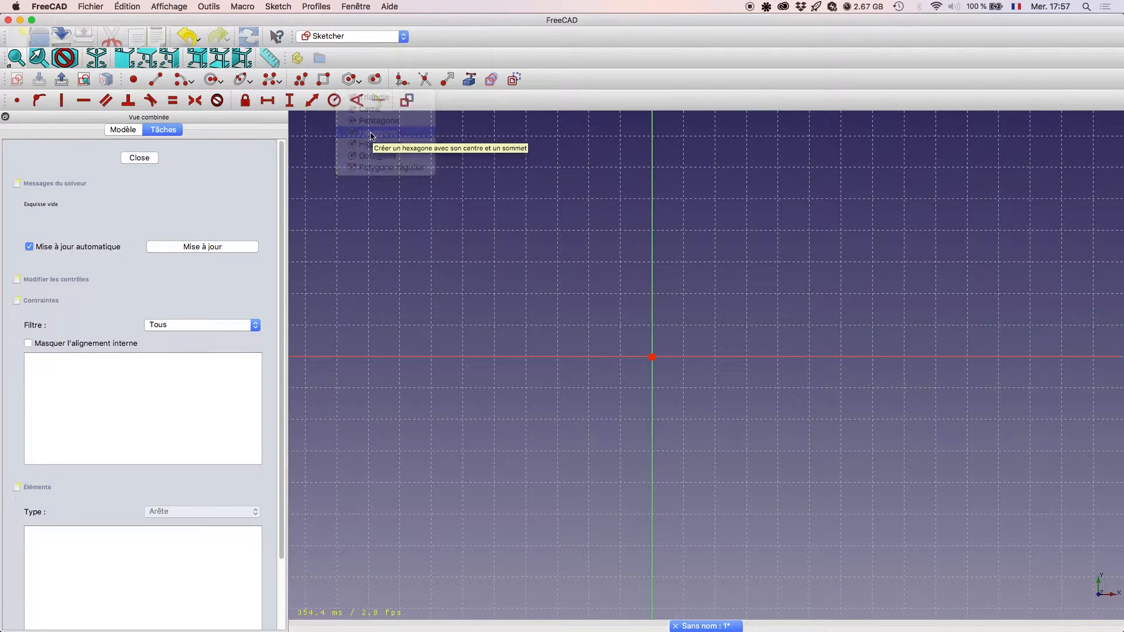
pyautogui.moveTo(359, 84)
pyautogui.mouseDown()
pyautogui.moveTo(359, 144)
pyautogui.moveTo(364, 158)
pyautogui.moveTo(382, 159)
pyautogui.moveTo(379, 172)
pyautogui.moveTo(375, 105)
pyautogui.moveTo(371, 149)
pyautogui.moveTo(367, 103)
pyautogui.moveTo(334, 82)
pyautogui.moveTo(359, 82)
pyautogui.mouseUp()
pyautogui.click(358, 82)
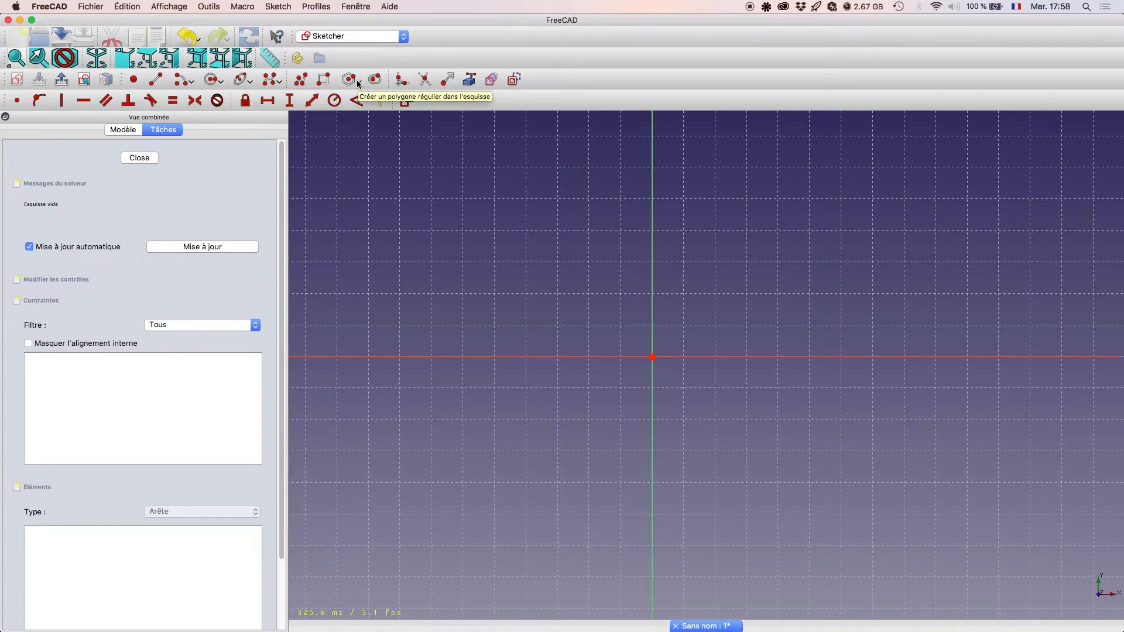
pyautogui.moveTo(349, 81); pyautogui.dragTo(368, 136)
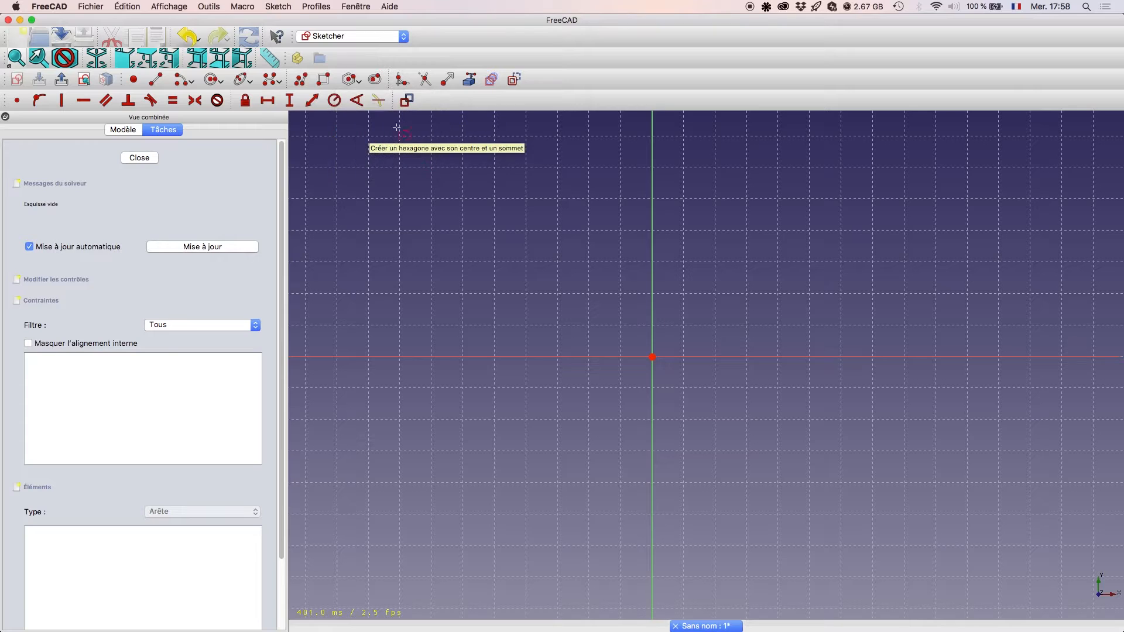
pyautogui.click(653, 356)
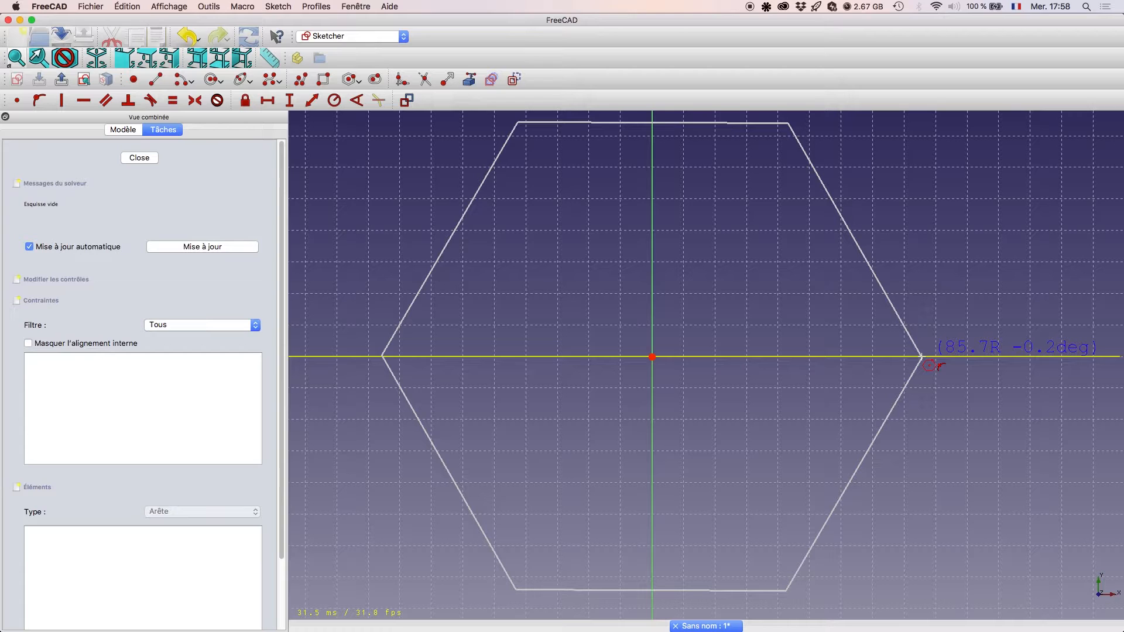
pyautogui.click(922, 357)
pyautogui.scroll(-2, 858, 265)
pyautogui.scroll(-2, 858, 265)
pyautogui.moveTo(895, 239)
pyautogui.mouseDown(button='middle')
pyautogui.moveTo(839, 315)
pyautogui.moveTo(847, 263)
pyautogui.mouseUp(button='middle')
pyautogui.scroll(1, 839, 315)
pyautogui.scroll(1, 839, 315)
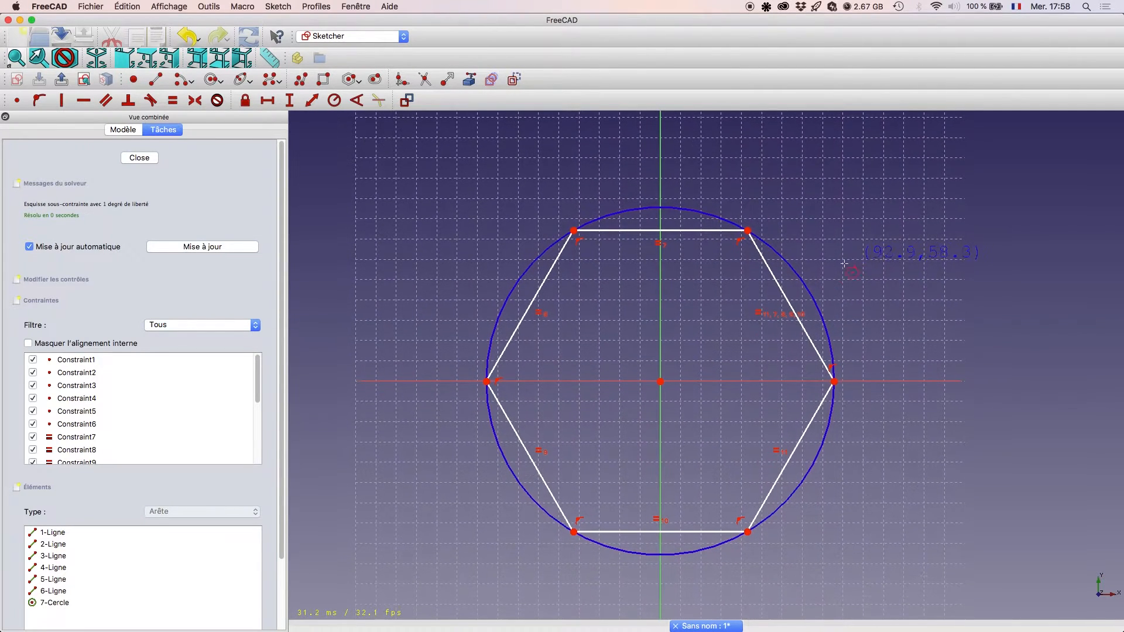
pyautogui.rightClick(847, 262)
# - Constrain the radius of the hexagon's construction circle to 50 mm and close the sketch
pyautogui.click(806, 286)
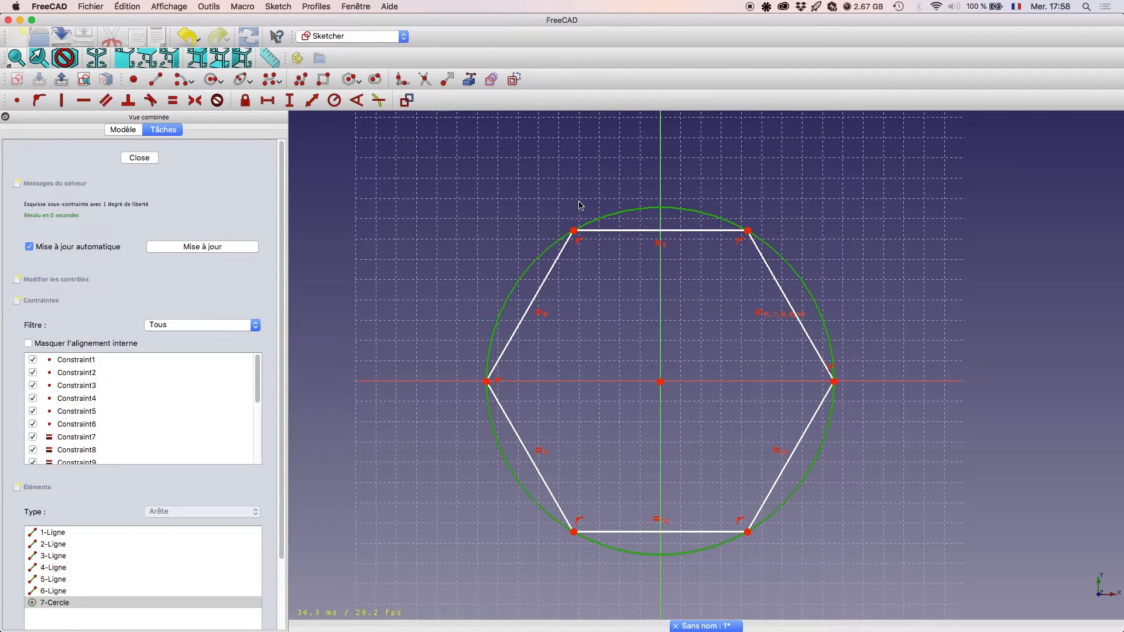
pyautogui.click(333, 101)
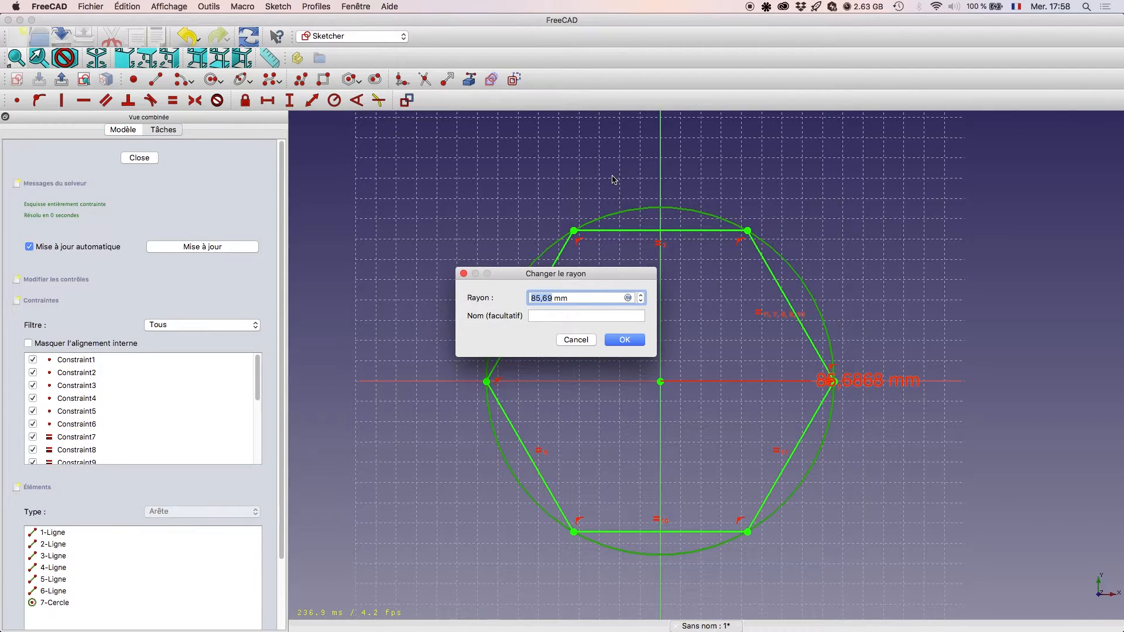
pyautogui.write('50')
pyautogui.click(626, 340)
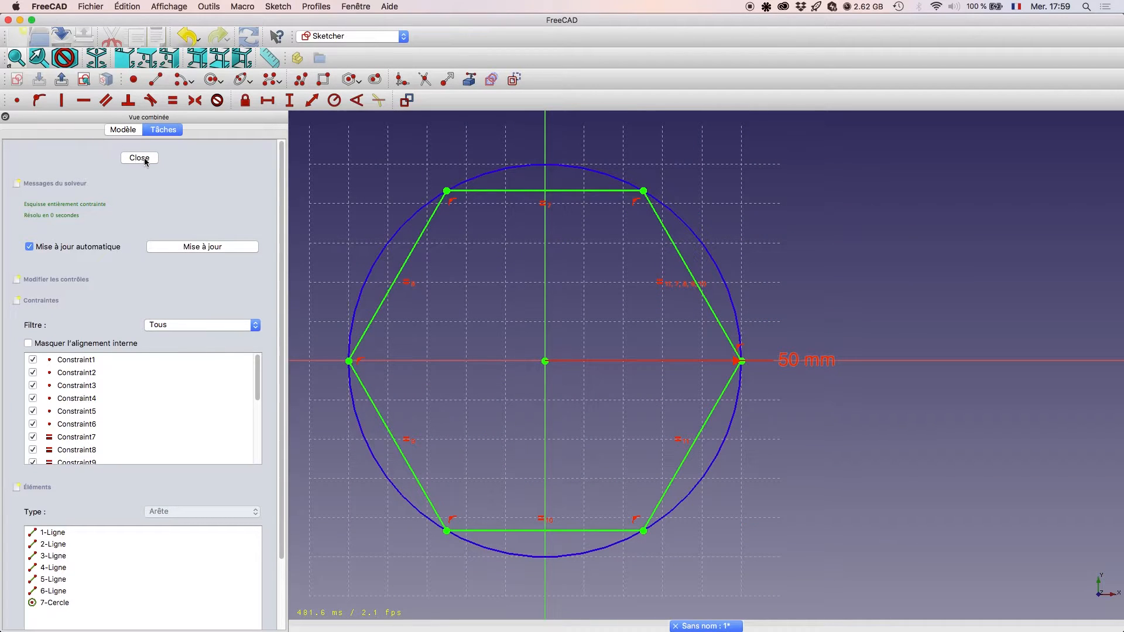
pyautogui.click(62, 82)
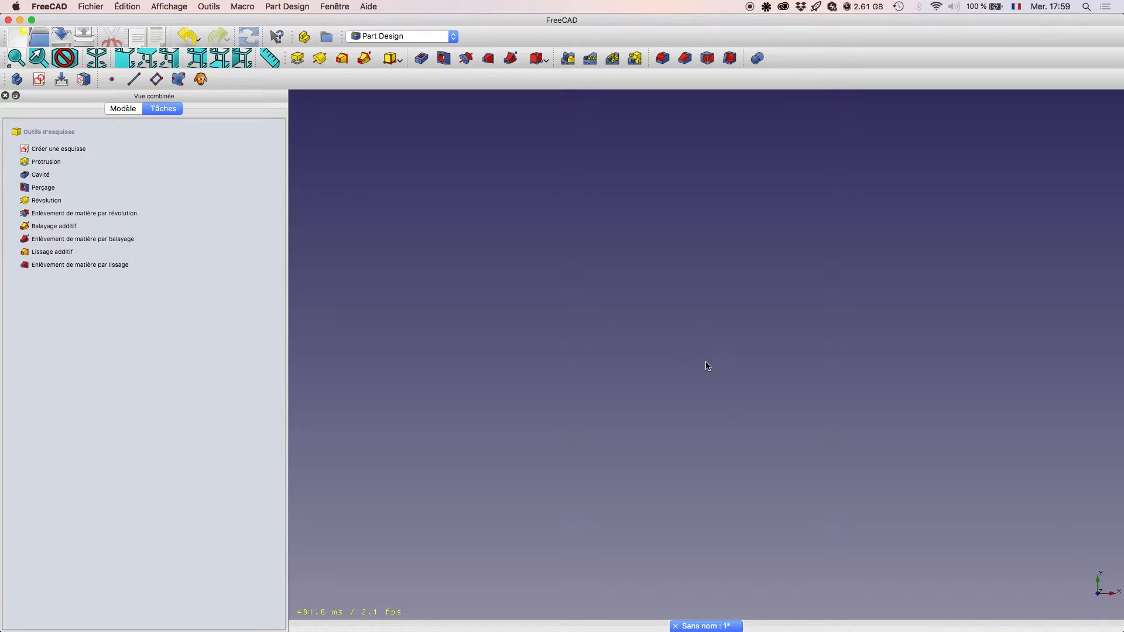
# - Switch from the Part Design workbench to the Part workbench
pyautogui.press('v')
pyautogui.press('f')
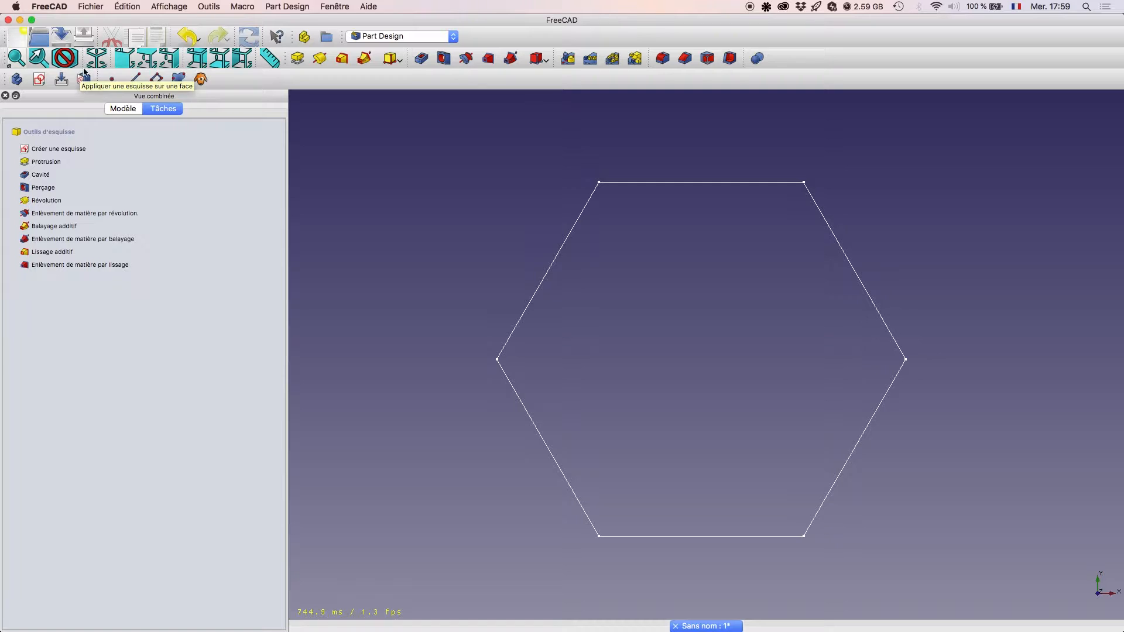
pyautogui.click(14, 59)
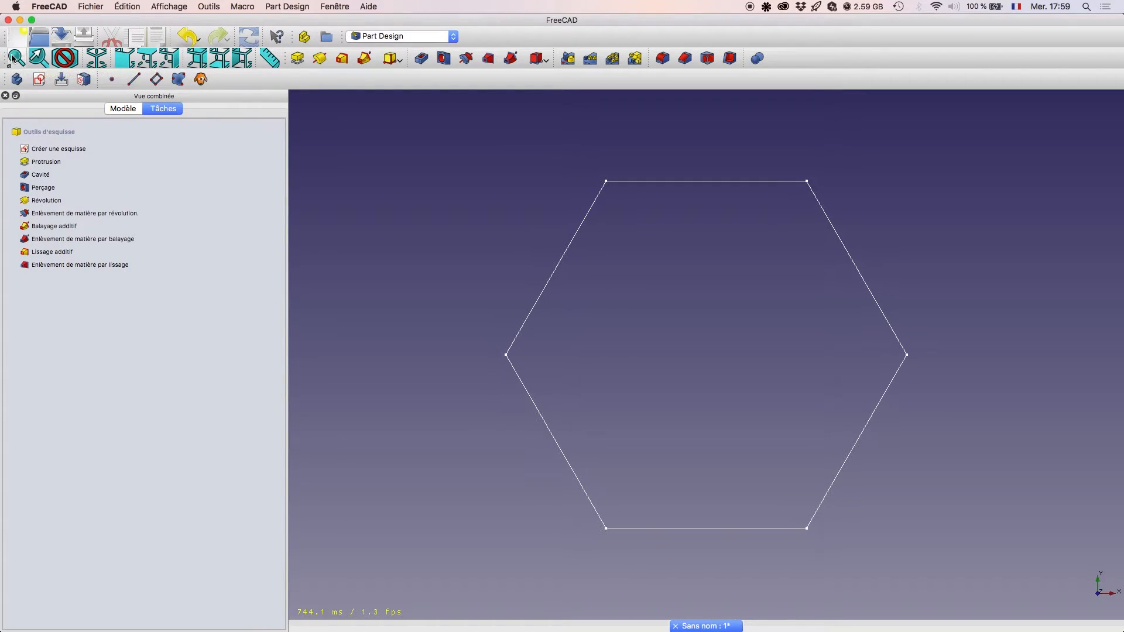
pyautogui.click(97, 64)
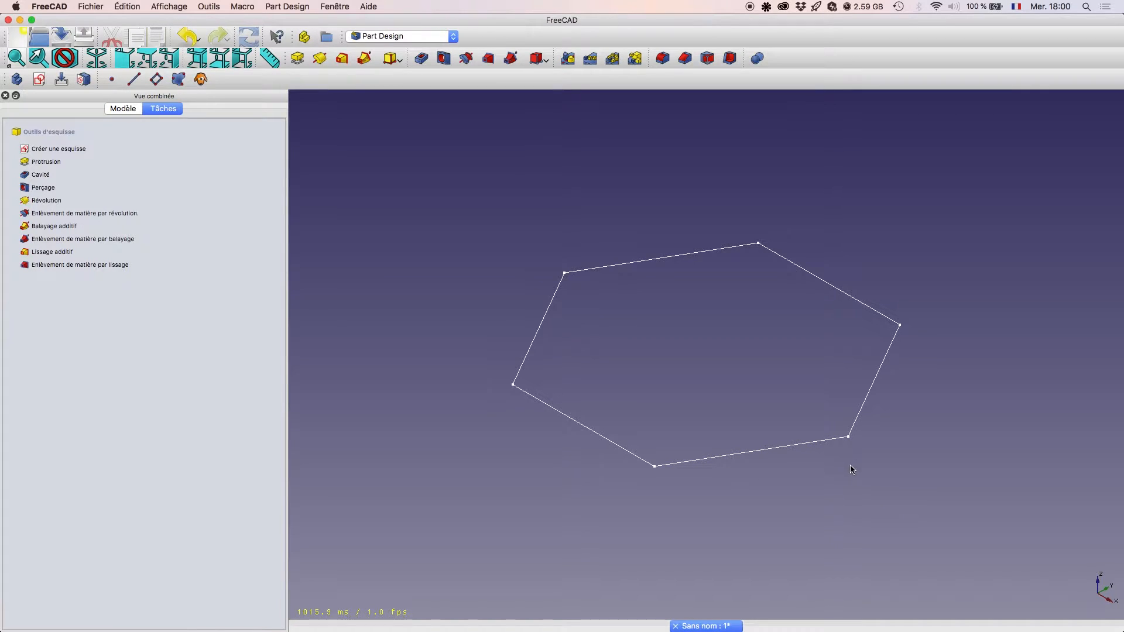
pyautogui.scroll(-4, 805, 476)
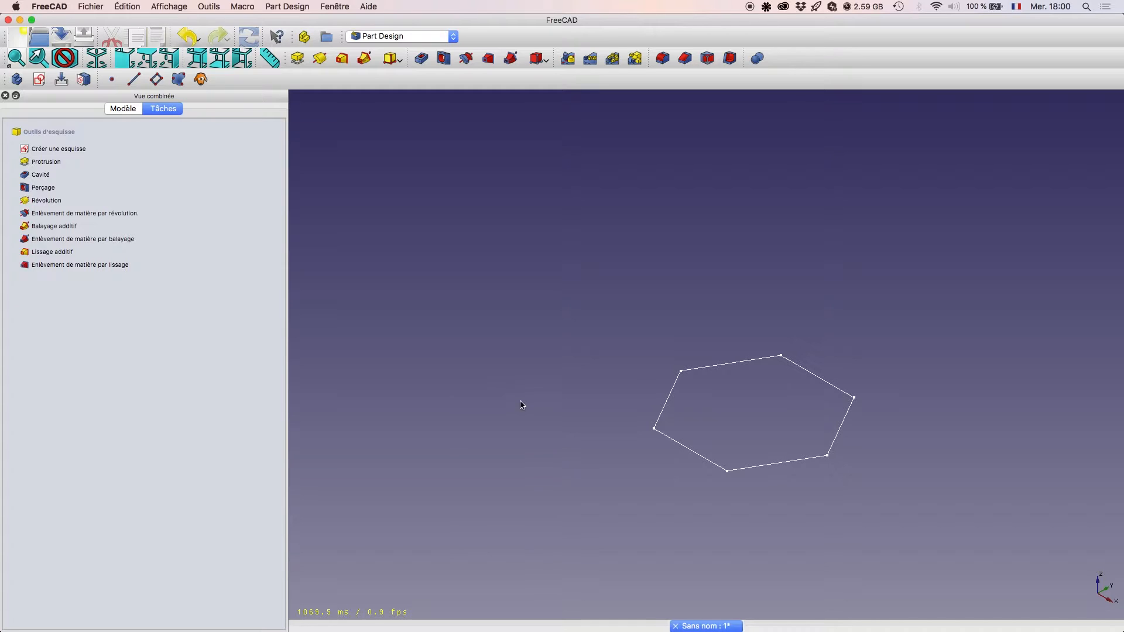
pyautogui.click(454, 37)
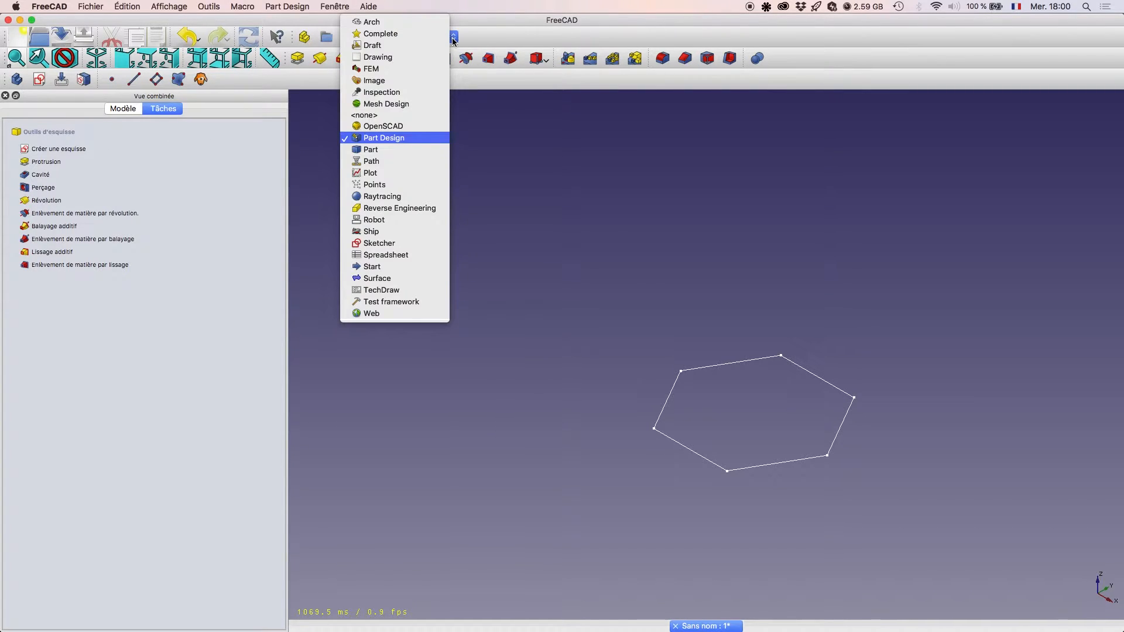
pyautogui.click(413, 150)
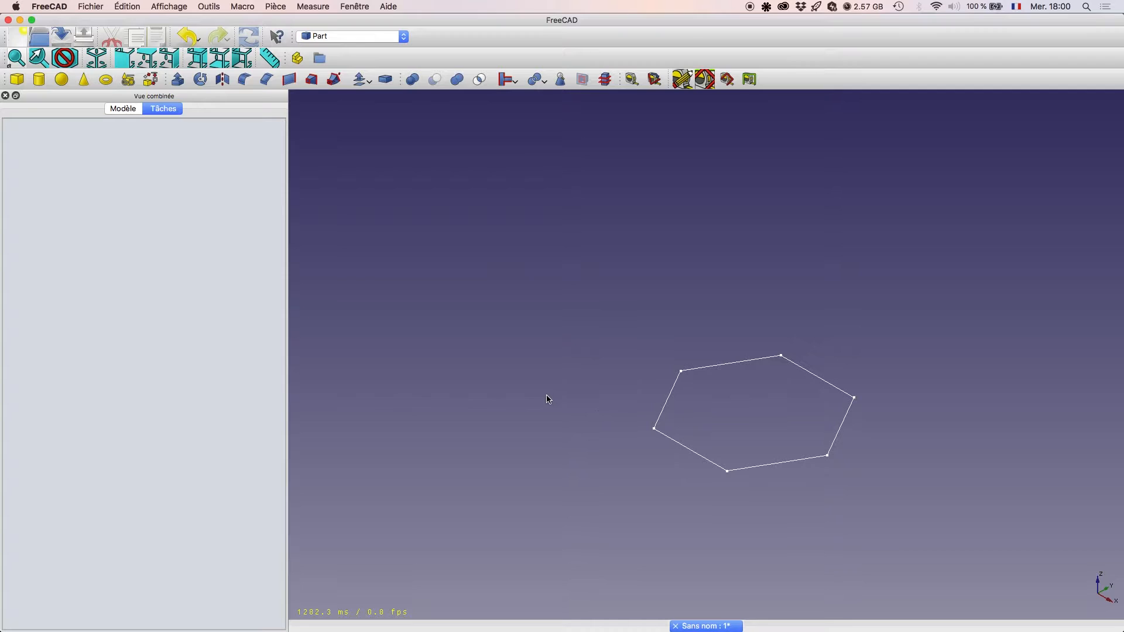
# - Create a right-handed helix primitive (Hélice, Main droite) with a pitch of 876 mm, a height of 120 mm and a radius of 51 mm
pyautogui.click(127, 85)
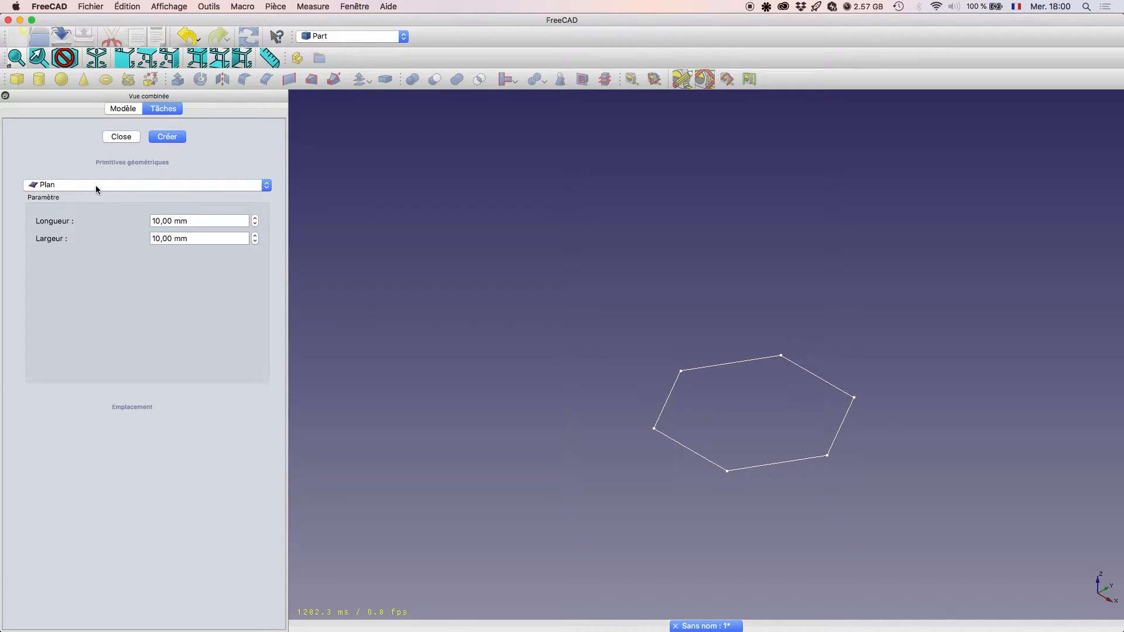
pyautogui.click(89, 186)
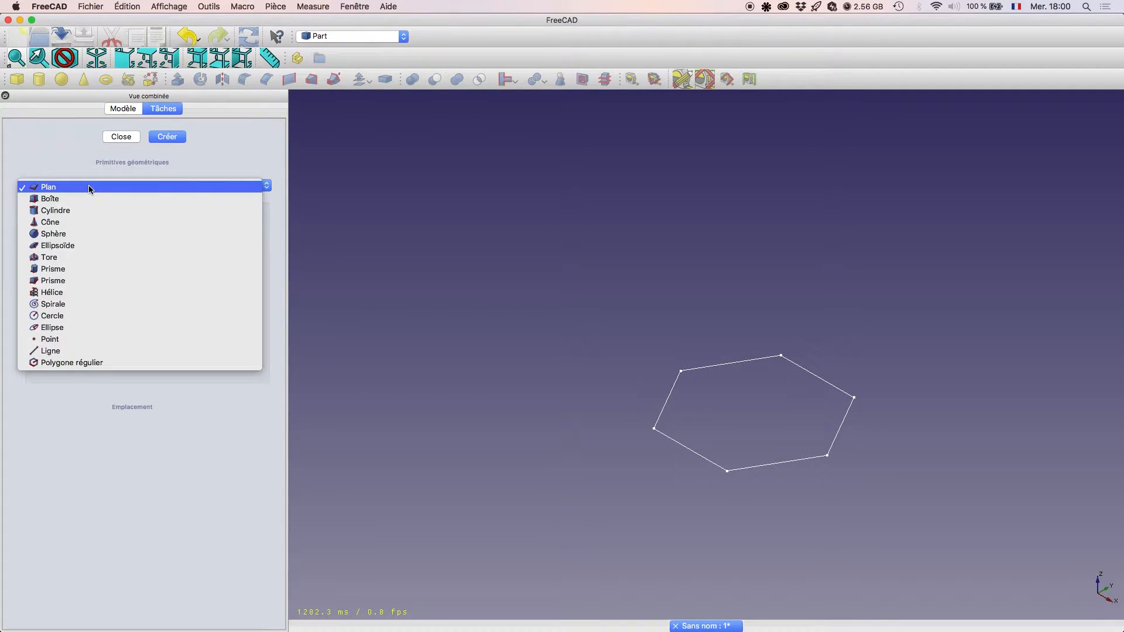
pyautogui.click(102, 293)
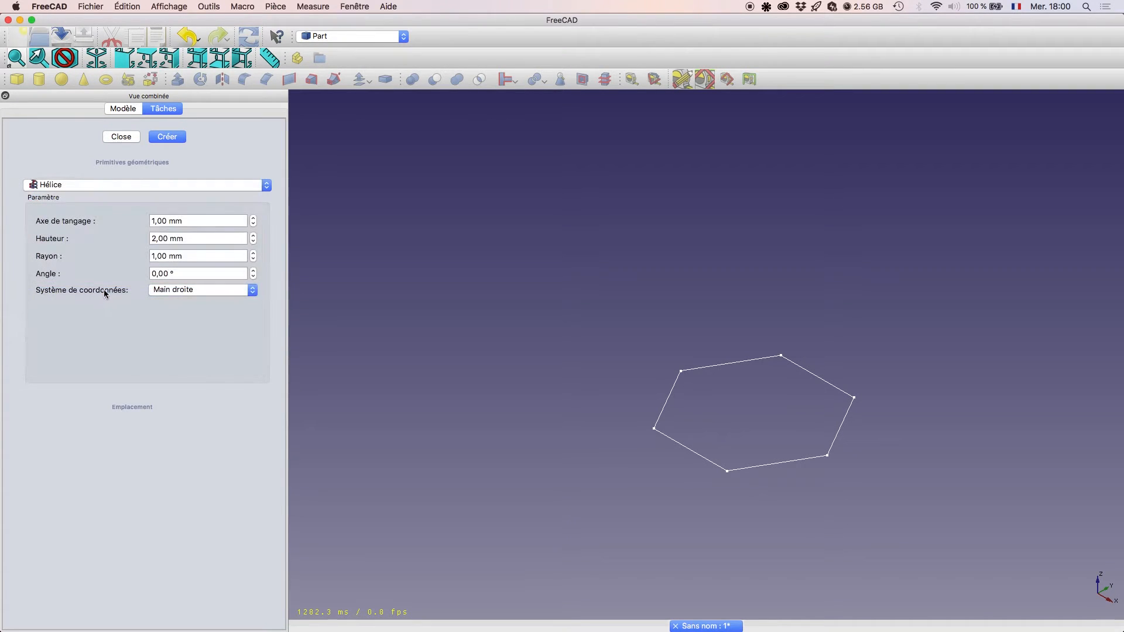
pyautogui.click(154, 221)
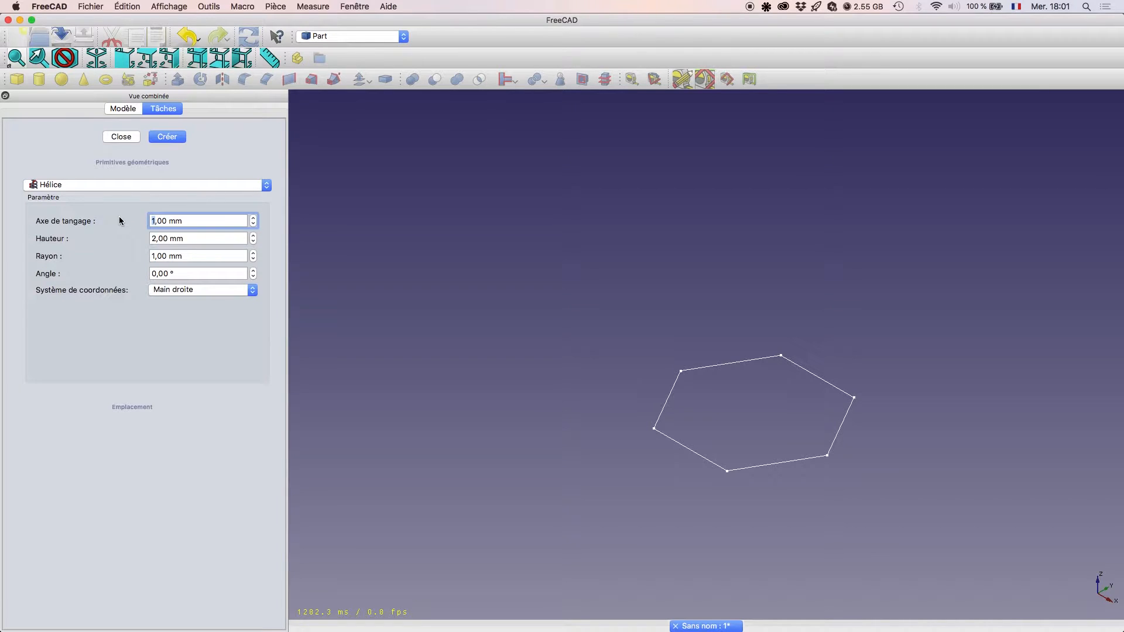
pyautogui.write('876')
pyautogui.click(153, 239)
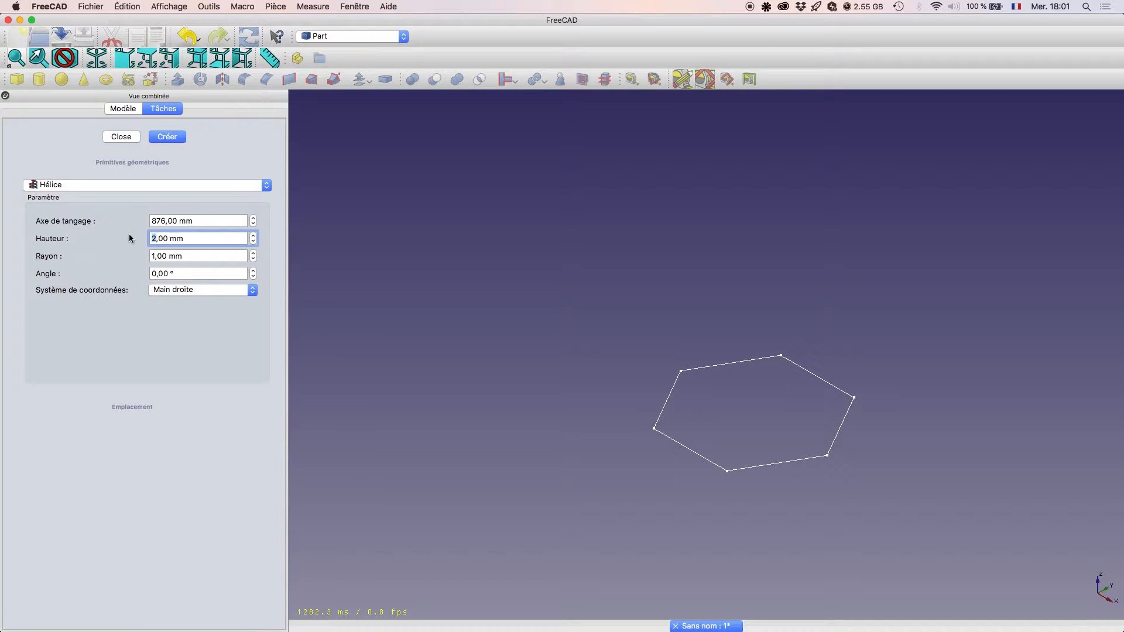
pyautogui.write('120')
pyautogui.click(130, 255)
pyautogui.write('51')
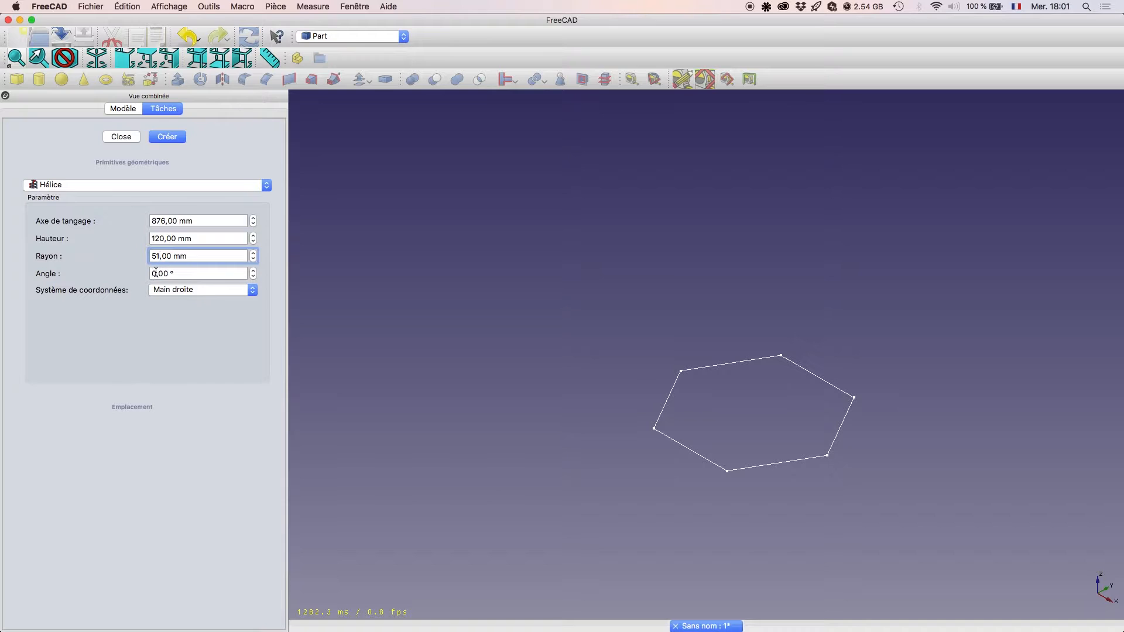
pyautogui.click(194, 290)
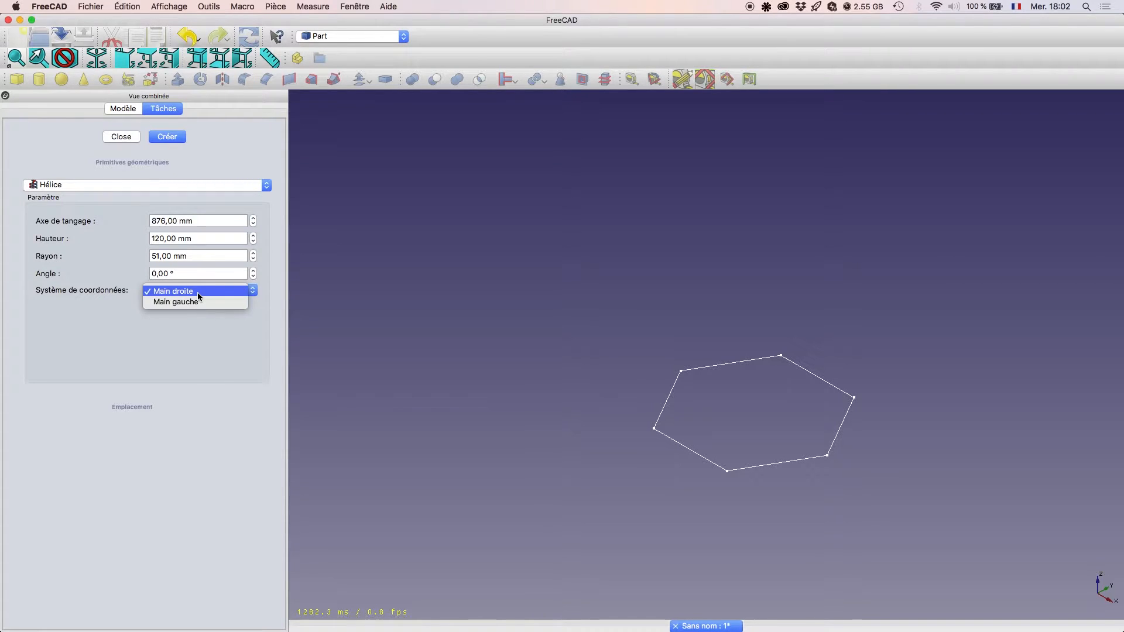
pyautogui.click(199, 294)
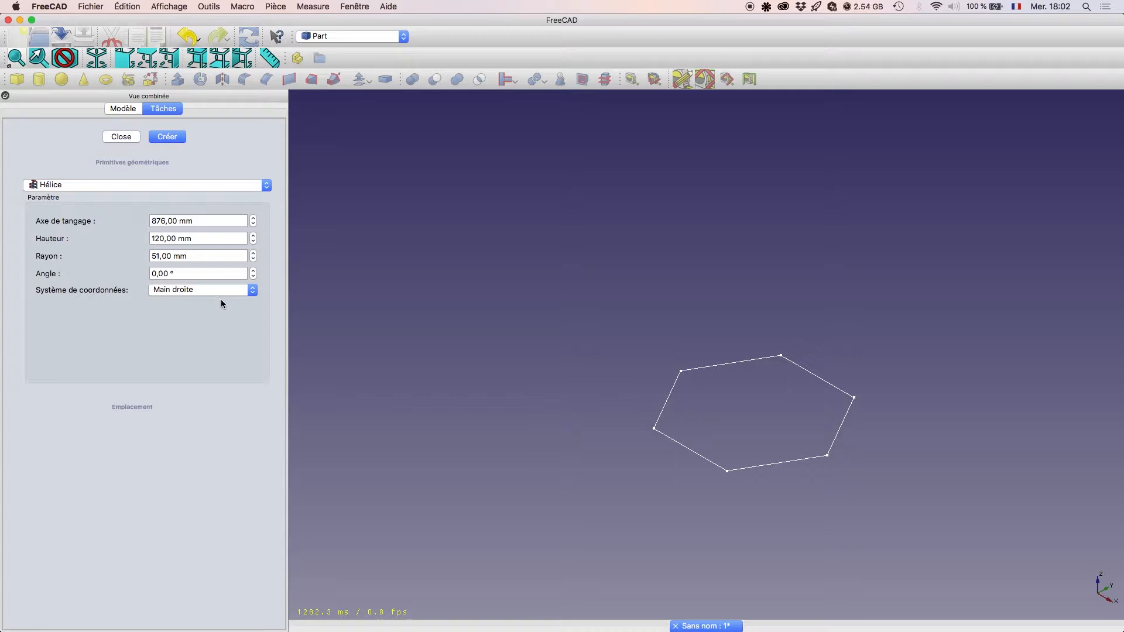
pyautogui.click(170, 137)
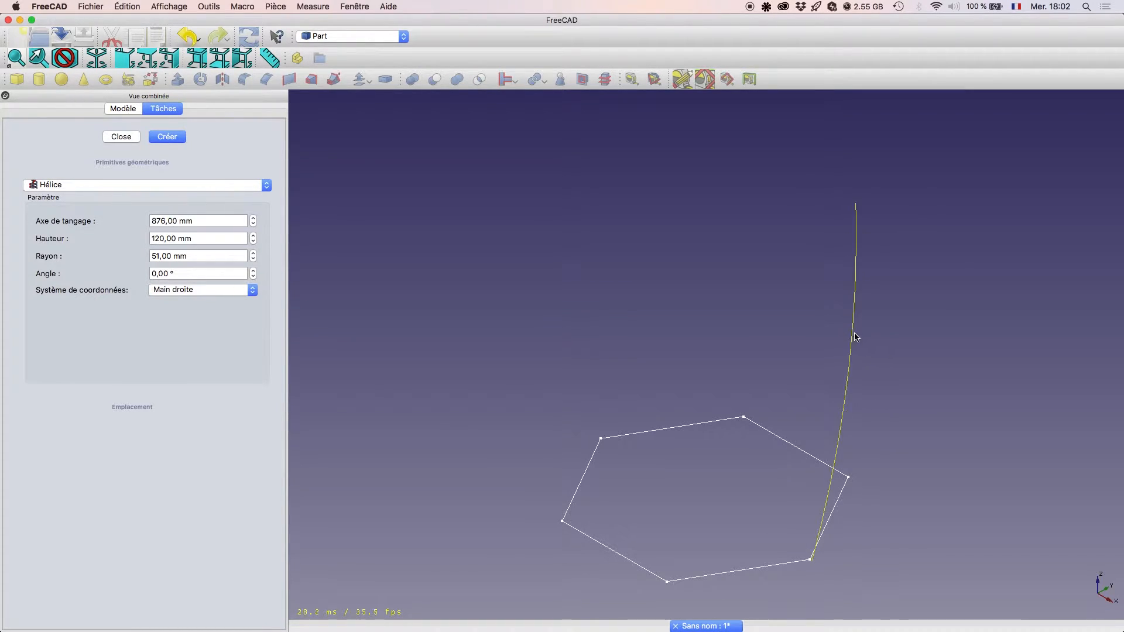
pyautogui.moveTo(815, 309); pyautogui.dragTo(635, 444)
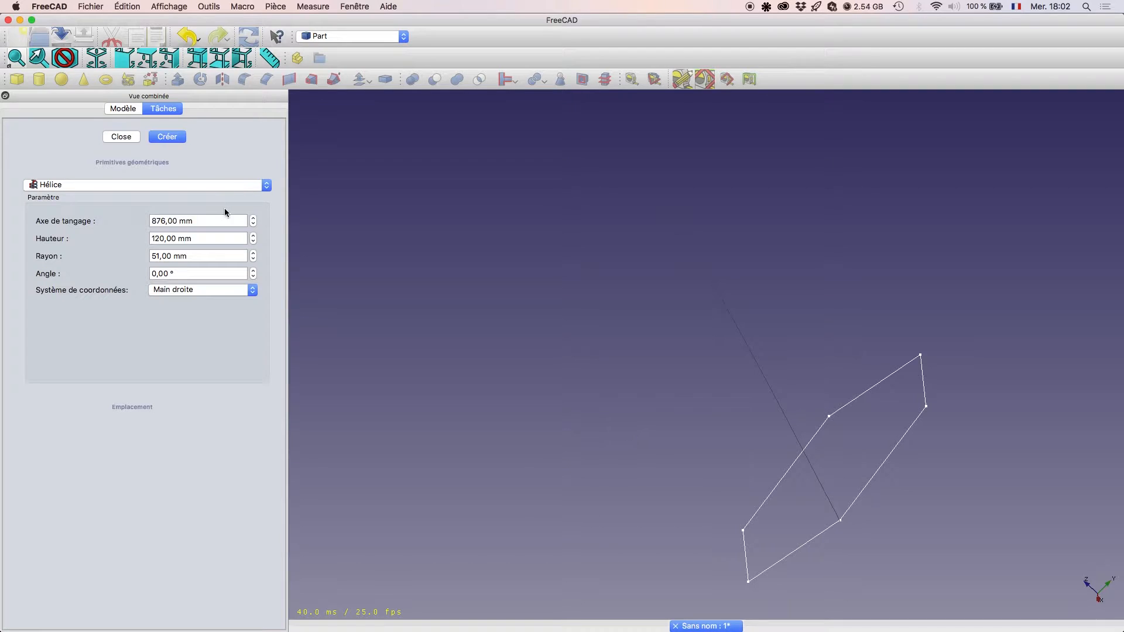
# - Create a second right-handed helix primitive with a pitch of 876 mm, a height of 118 mm and a radius of 52 mm
pyautogui.click(100, 59)
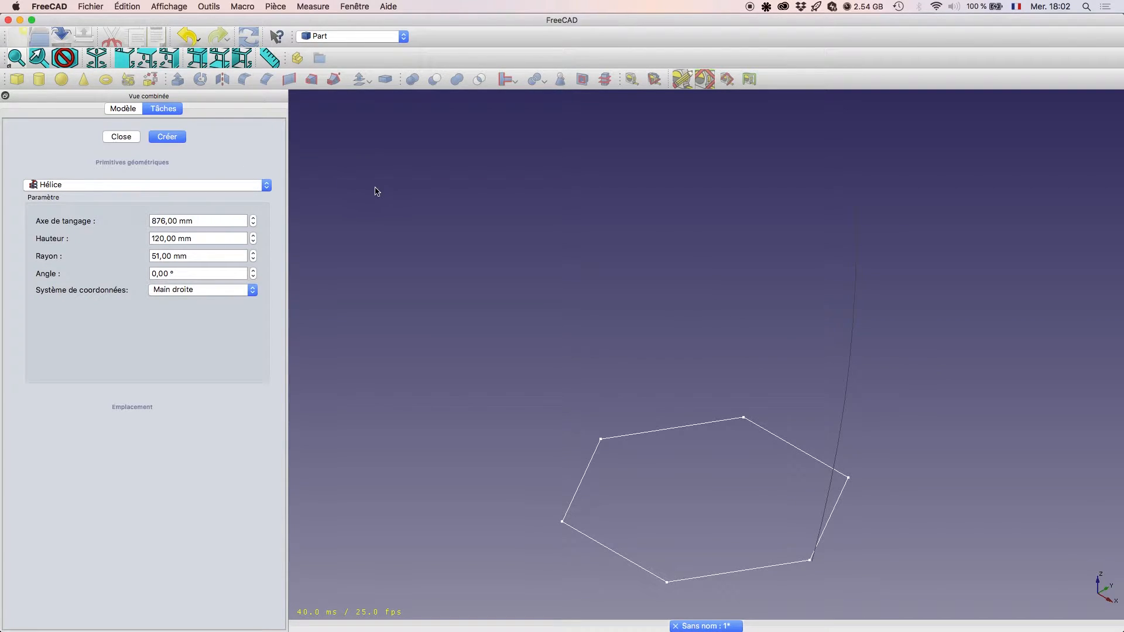
pyautogui.click(159, 256)
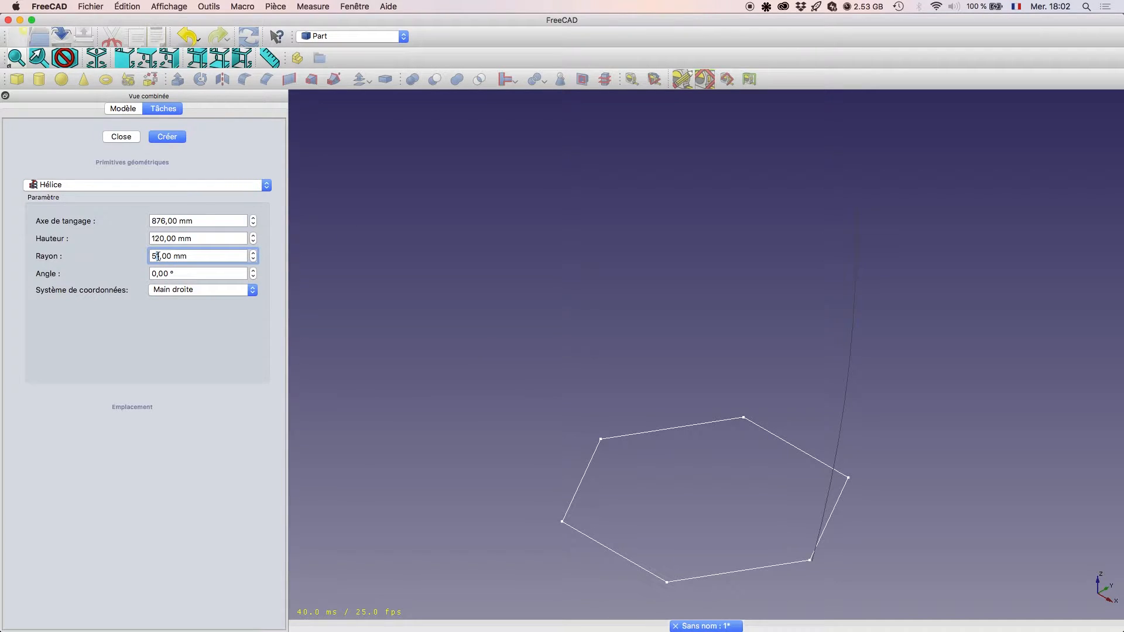
pyautogui.write('2')
pyautogui.click(254, 242)
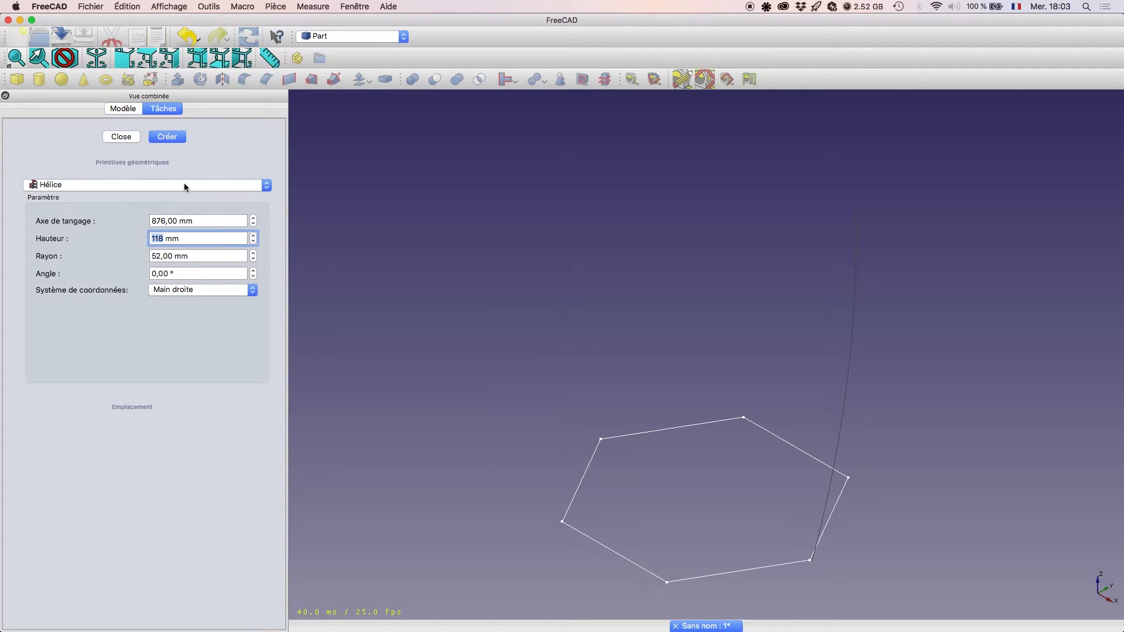
pyautogui.click(173, 139)
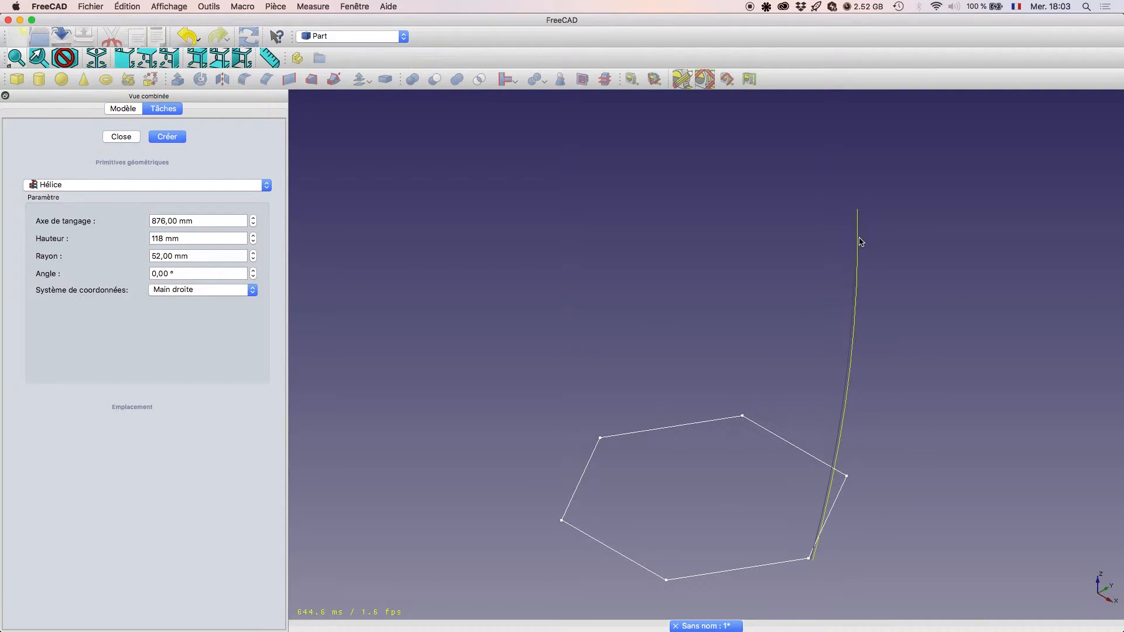
pyautogui.click(122, 138)
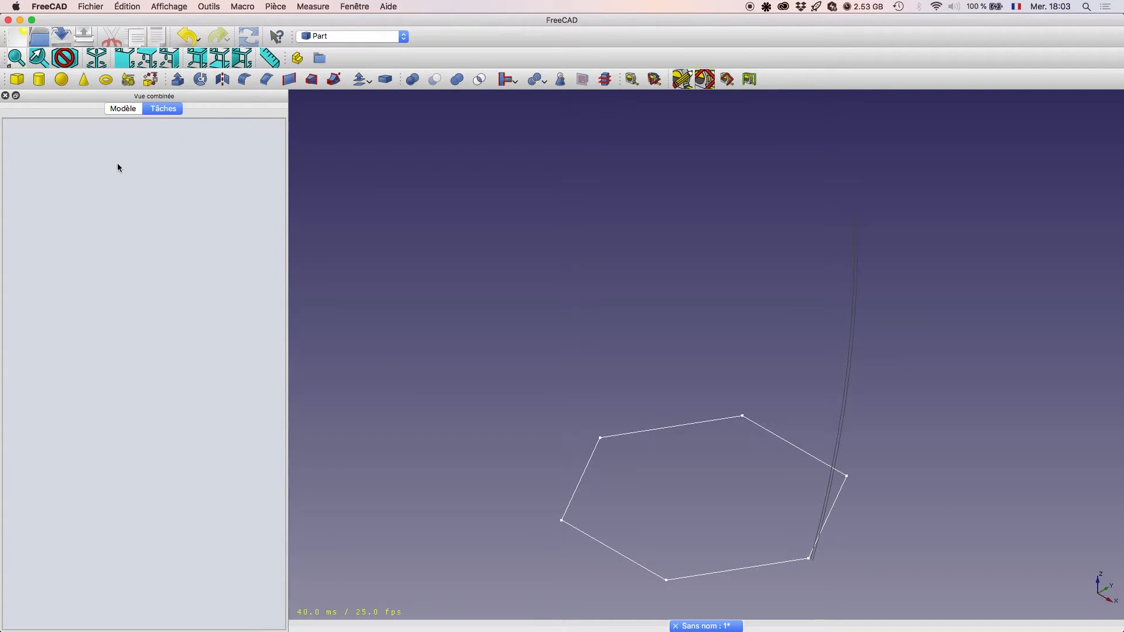
# - Rename the hexagon sketch inside the Body as "Esquisse base vase"
pyautogui.click(119, 110)
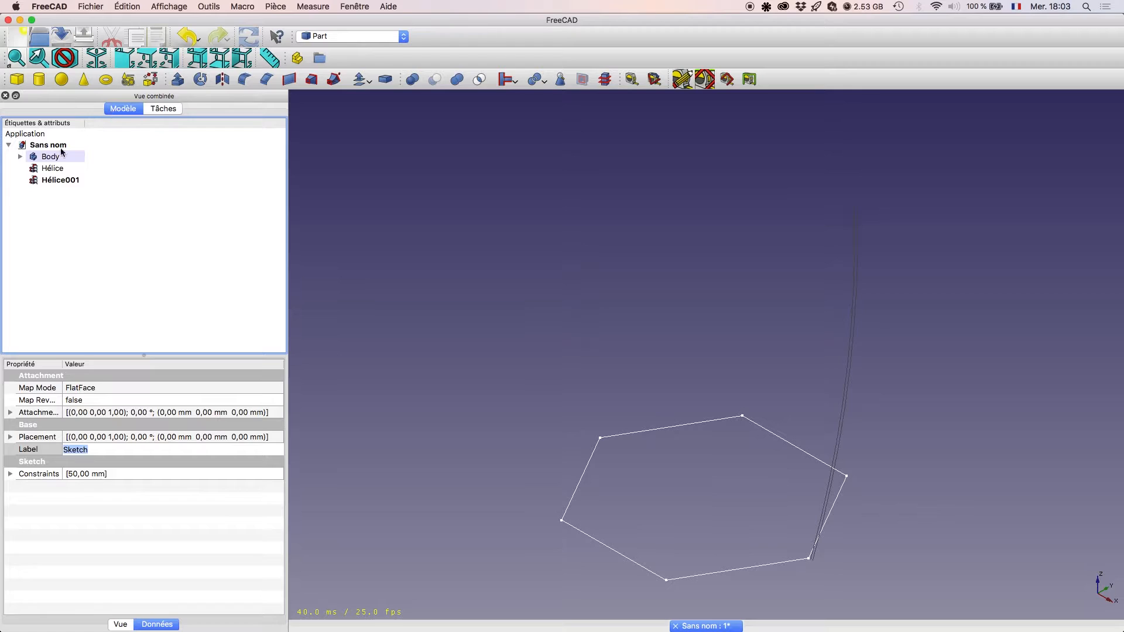
pyautogui.click(20, 157)
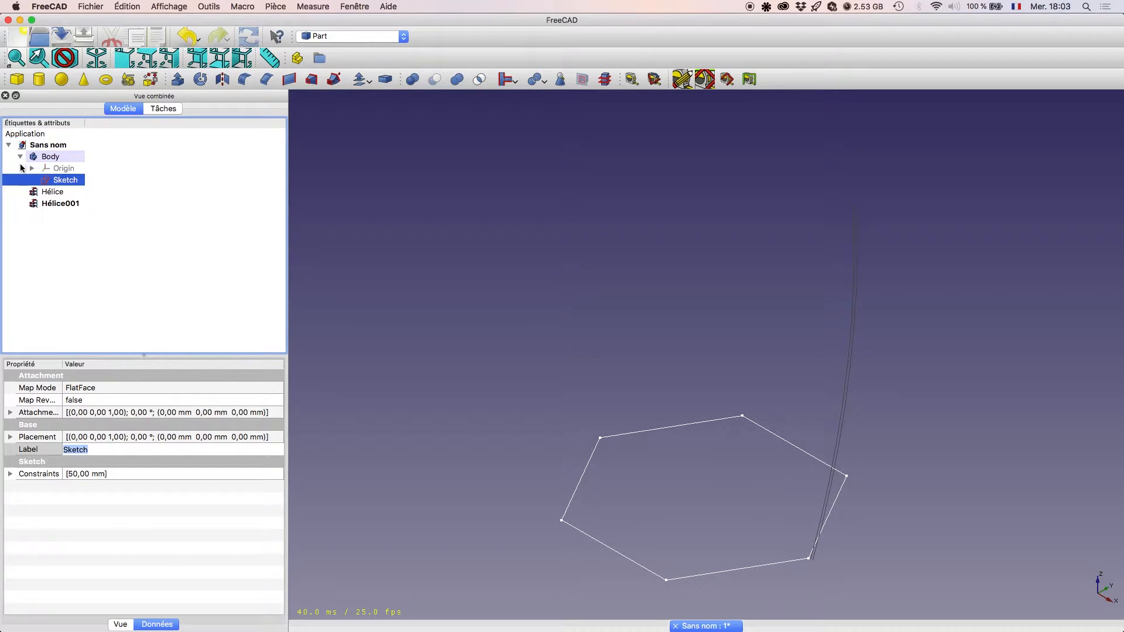
pyautogui.click(53, 192)
pyautogui.click(62, 203)
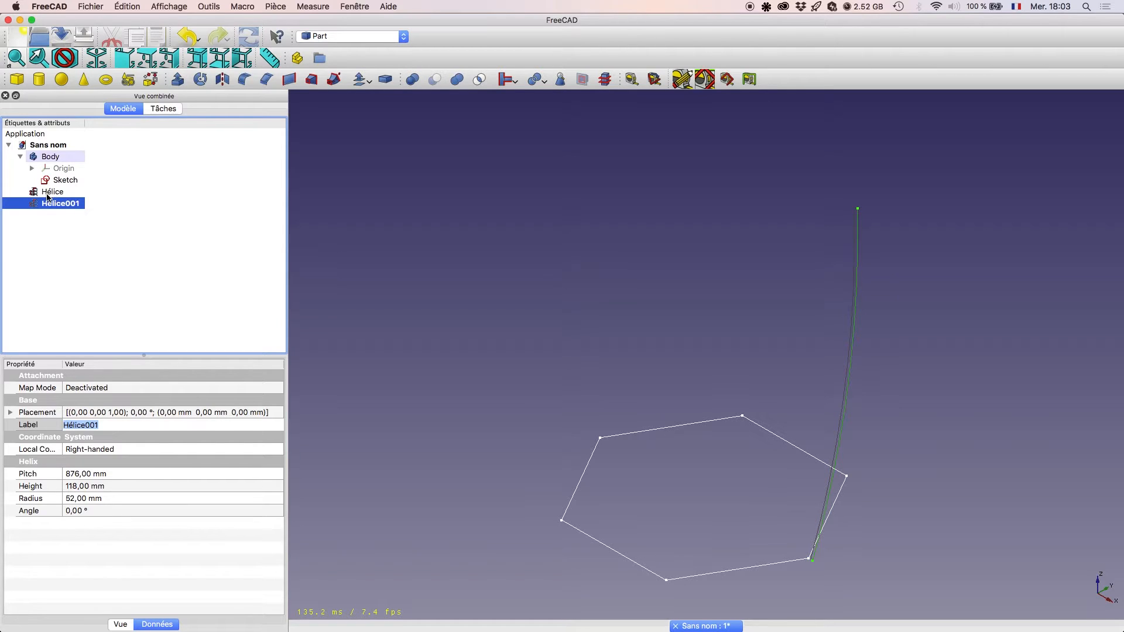
pyautogui.click(65, 183)
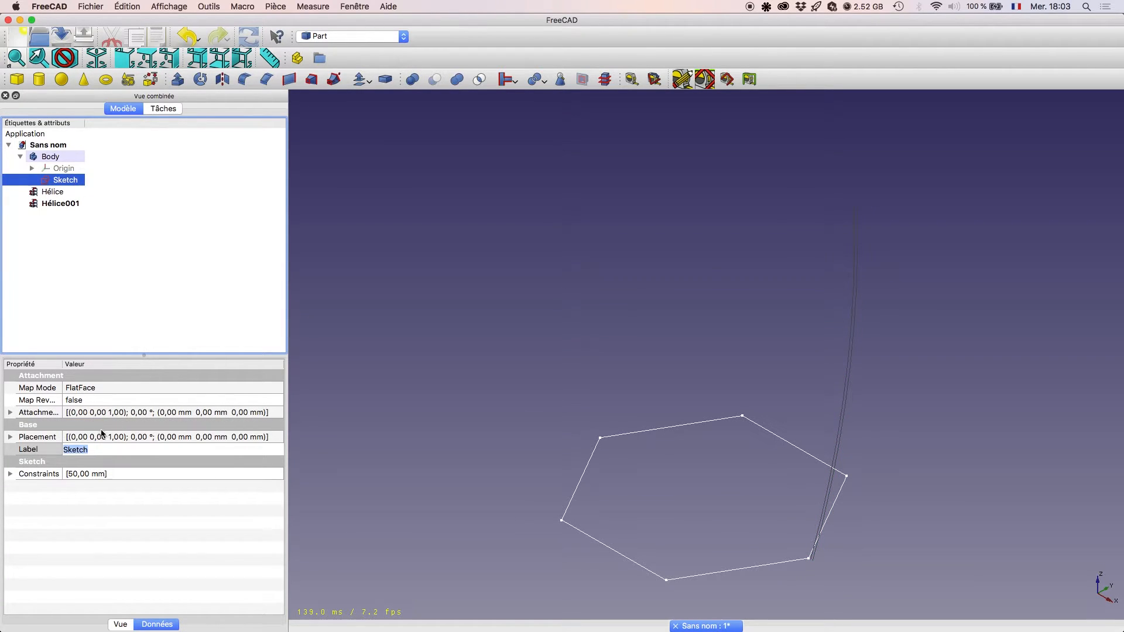
pyautogui.click(105, 447)
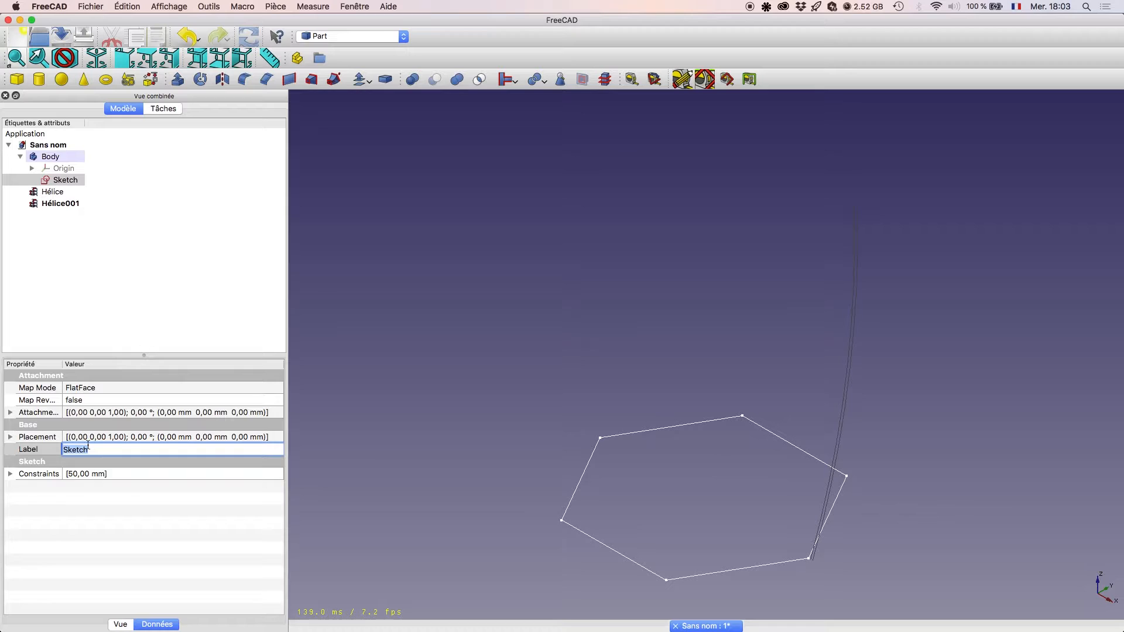
pyautogui.write('Esqui')
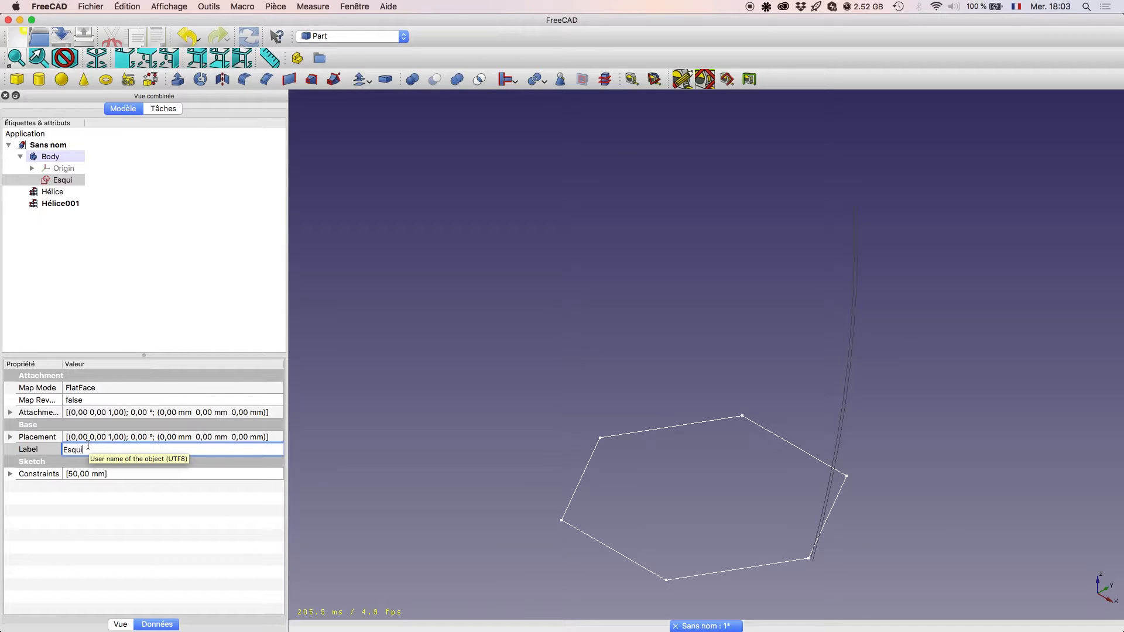
pyautogui.write('sse')
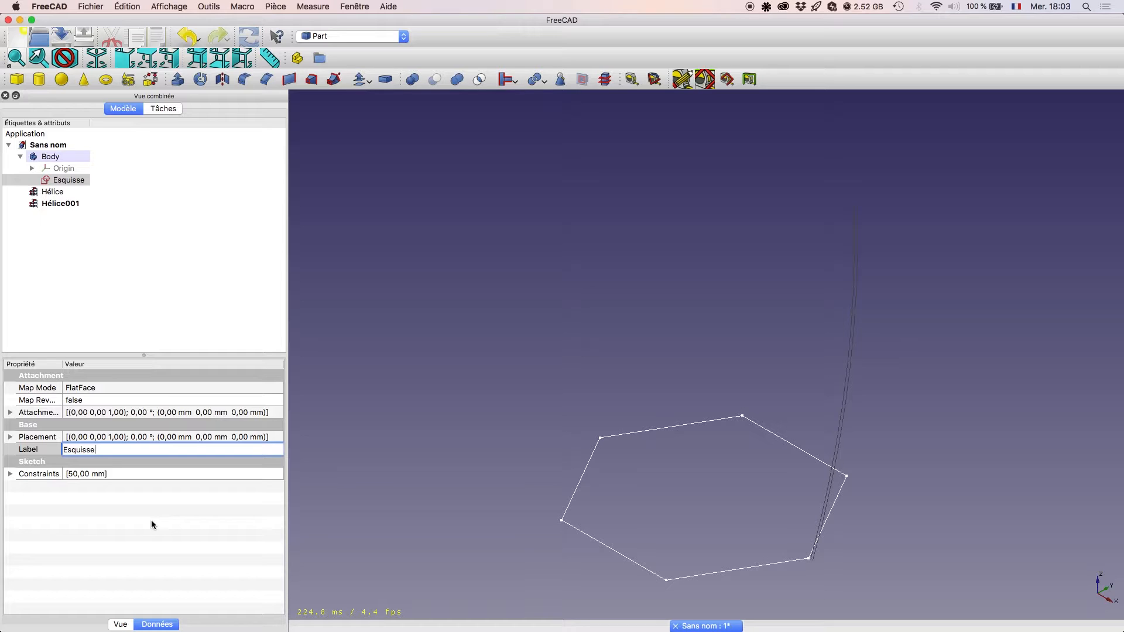
pyautogui.write(' base vase')
pyautogui.press('Return')
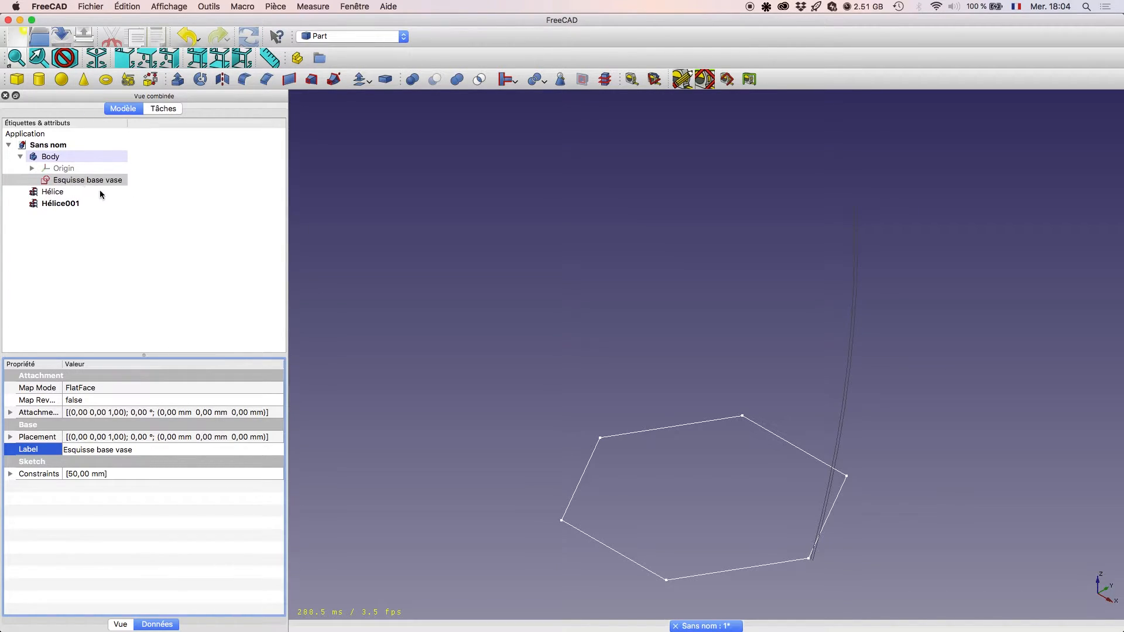
# - Hide the second helix, Hélice001, in the 3D view
pyautogui.click(55, 203)
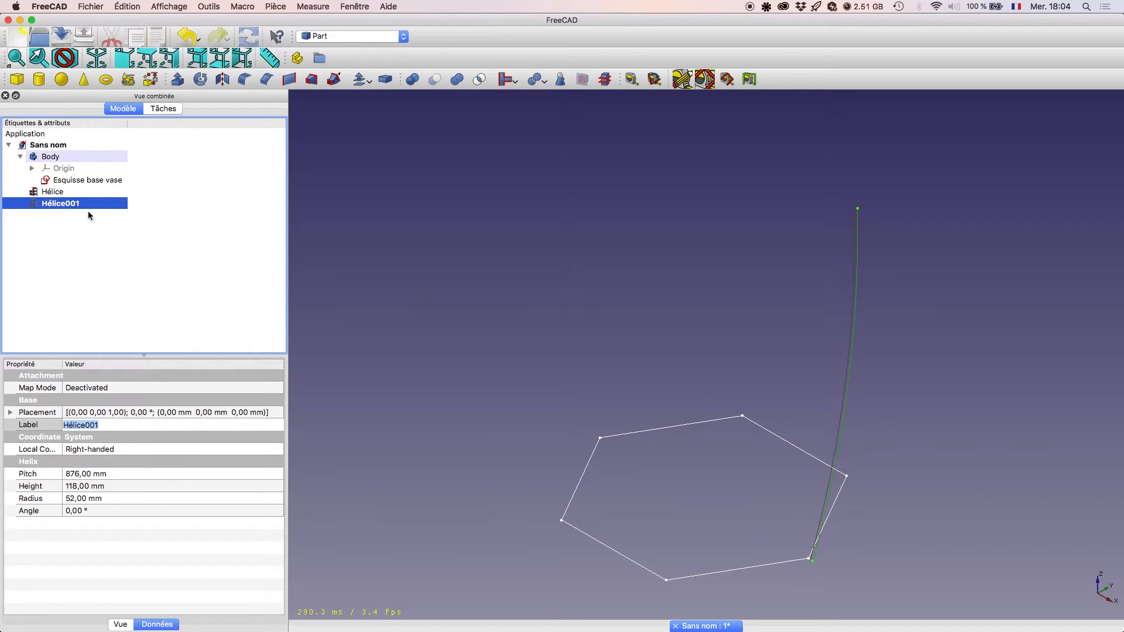
pyautogui.press('space')
pyautogui.press('Up')
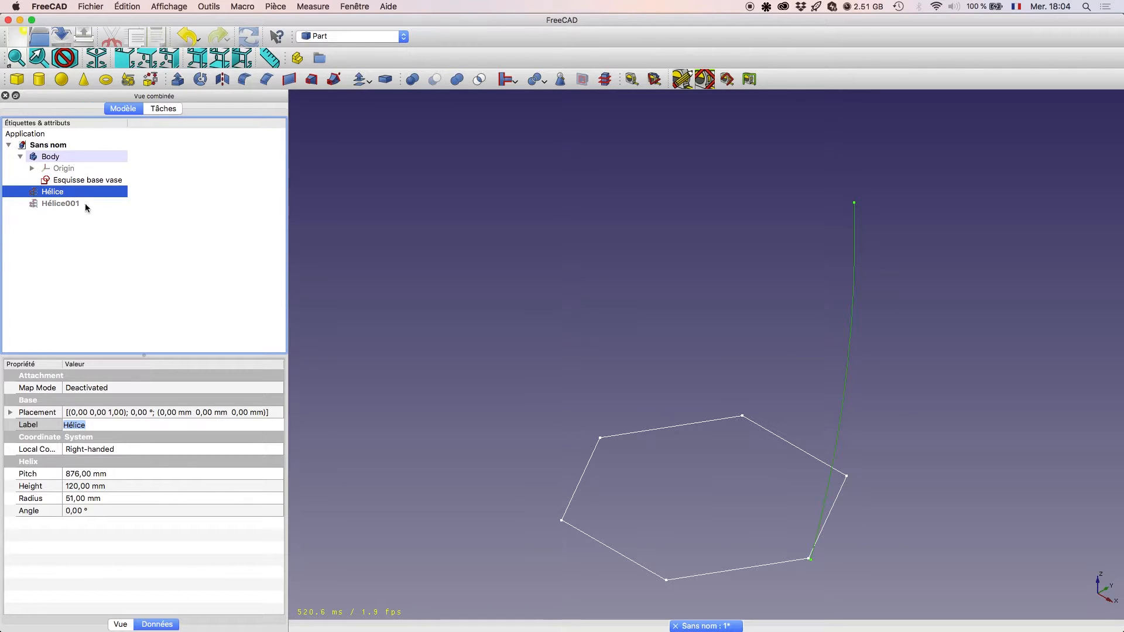
pyautogui.click(129, 252)
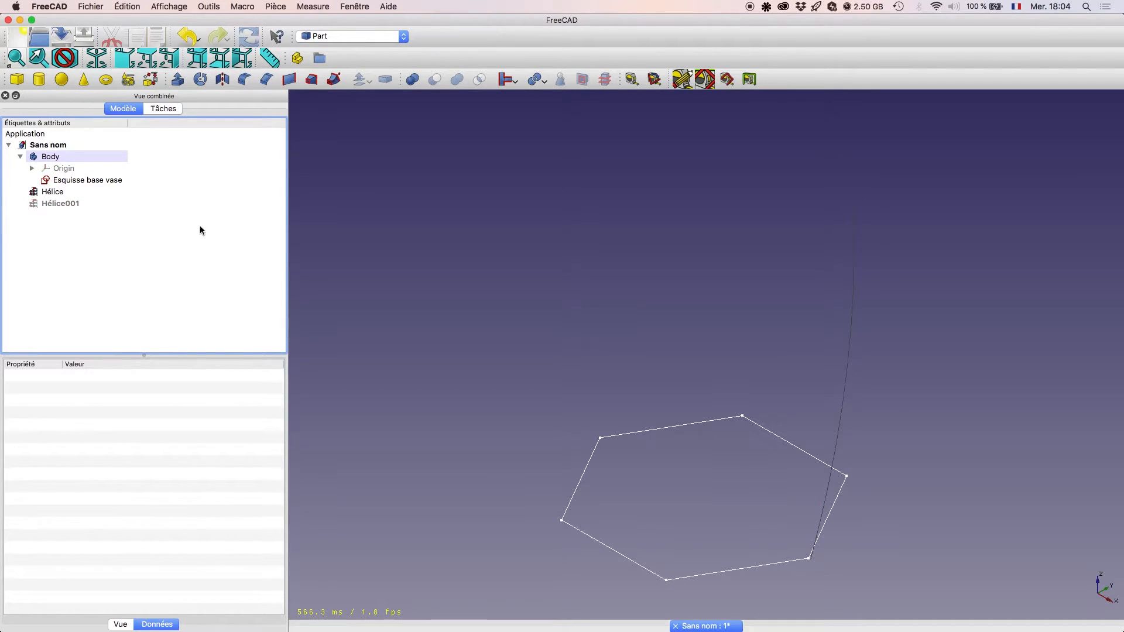
# - Sweep the profile Esquisse base vase along the 120 mm high helix in the Part workbench, with Créer le solide and Frenet enabled
pyautogui.click(348, 37)
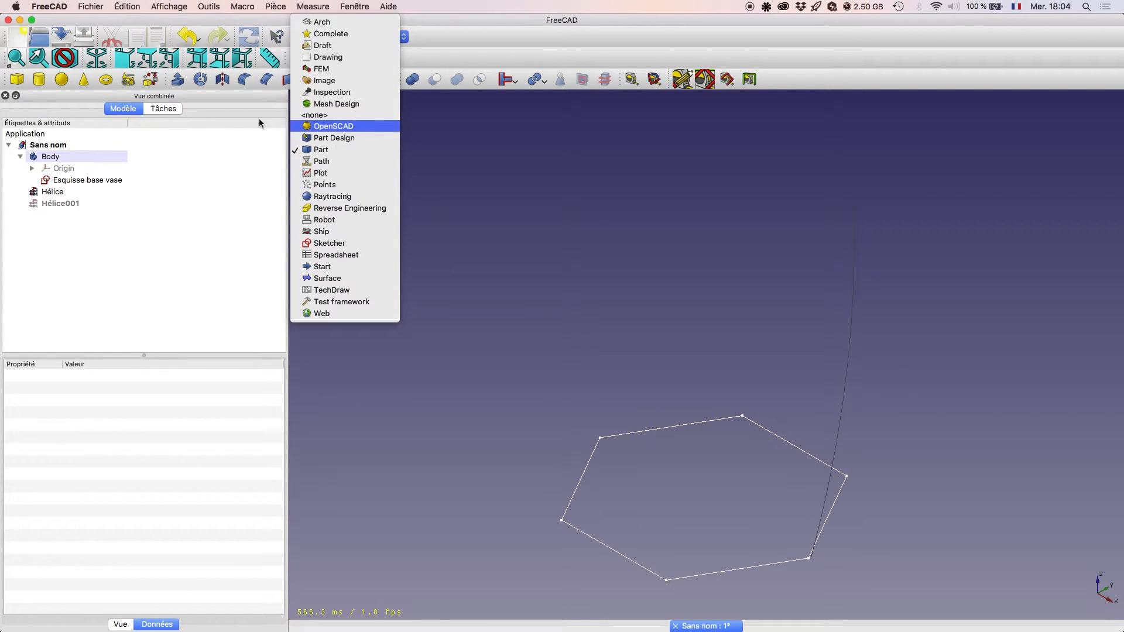
pyautogui.click(321, 150)
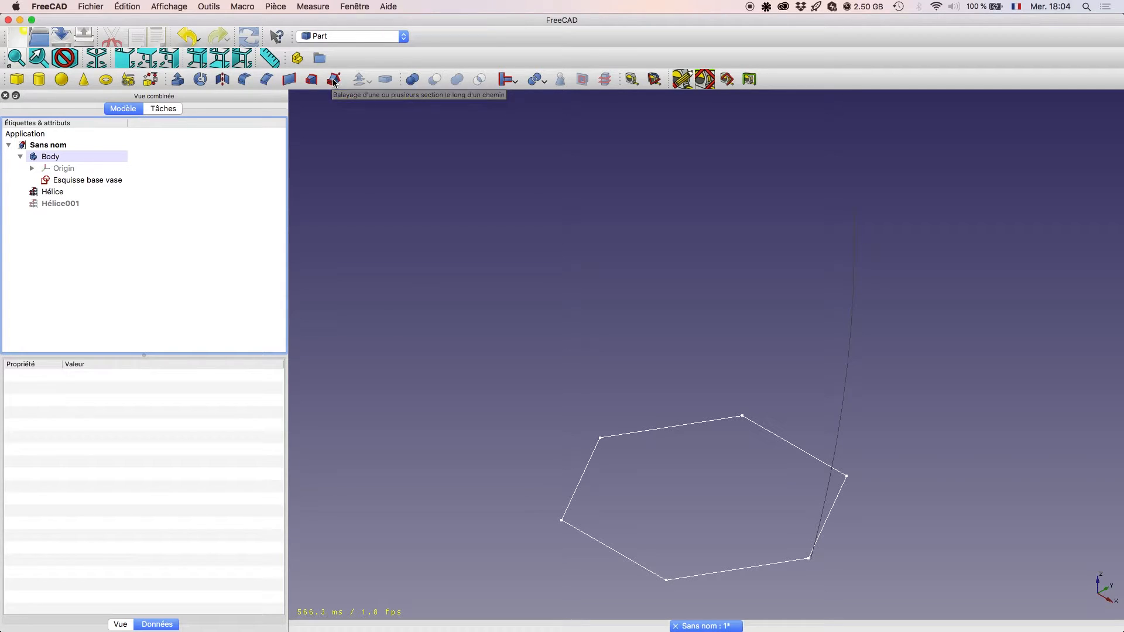
pyautogui.click(333, 82)
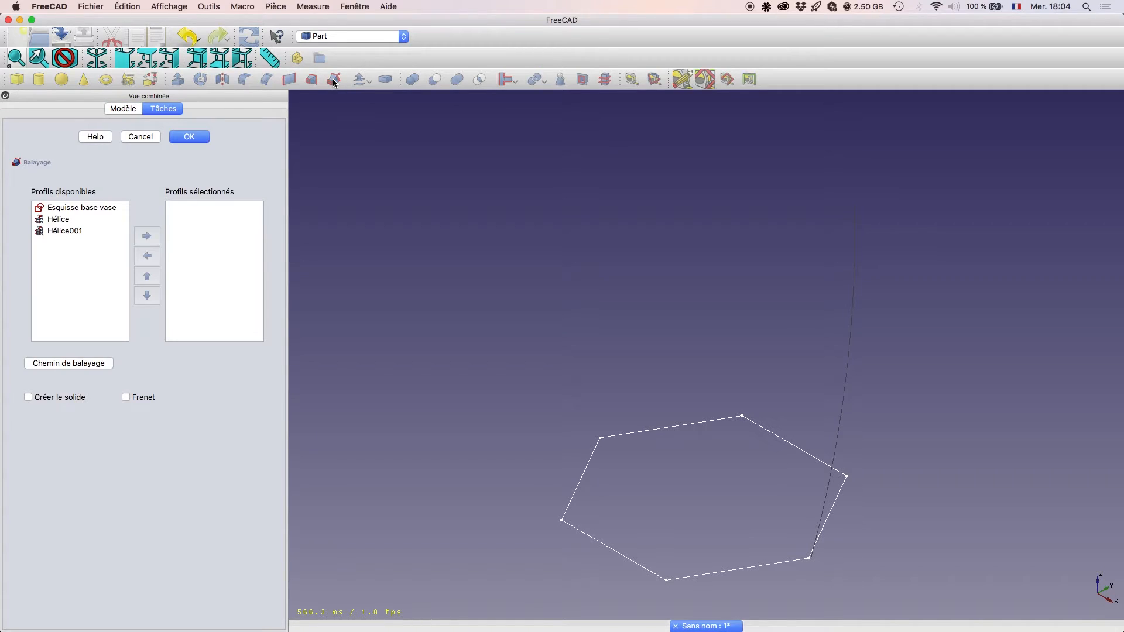
pyautogui.click(94, 211)
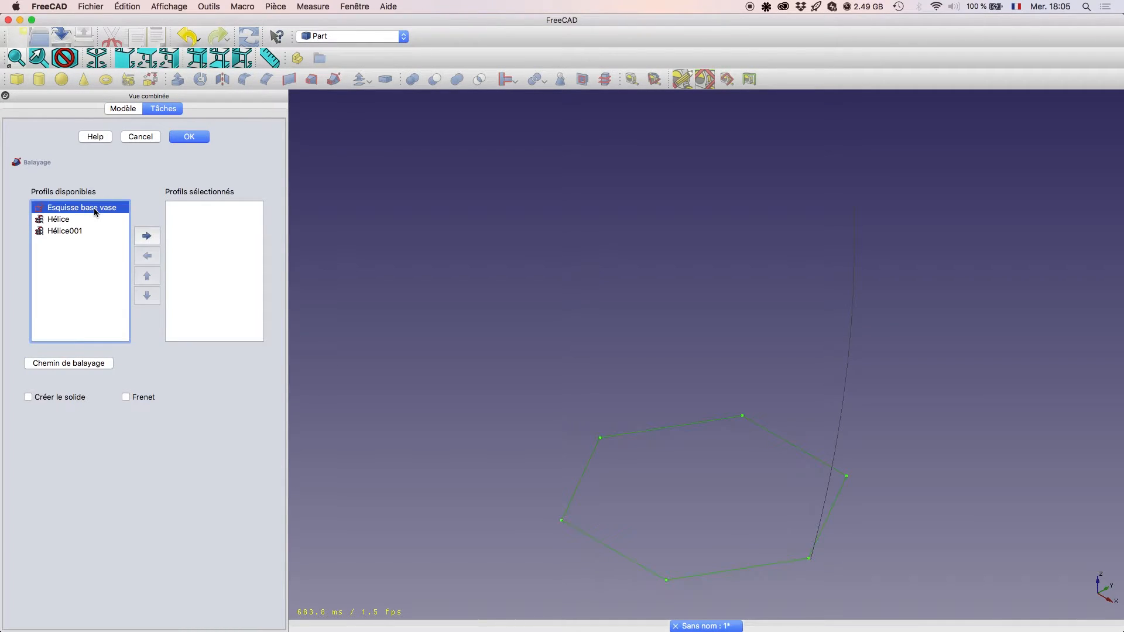
pyautogui.click(147, 238)
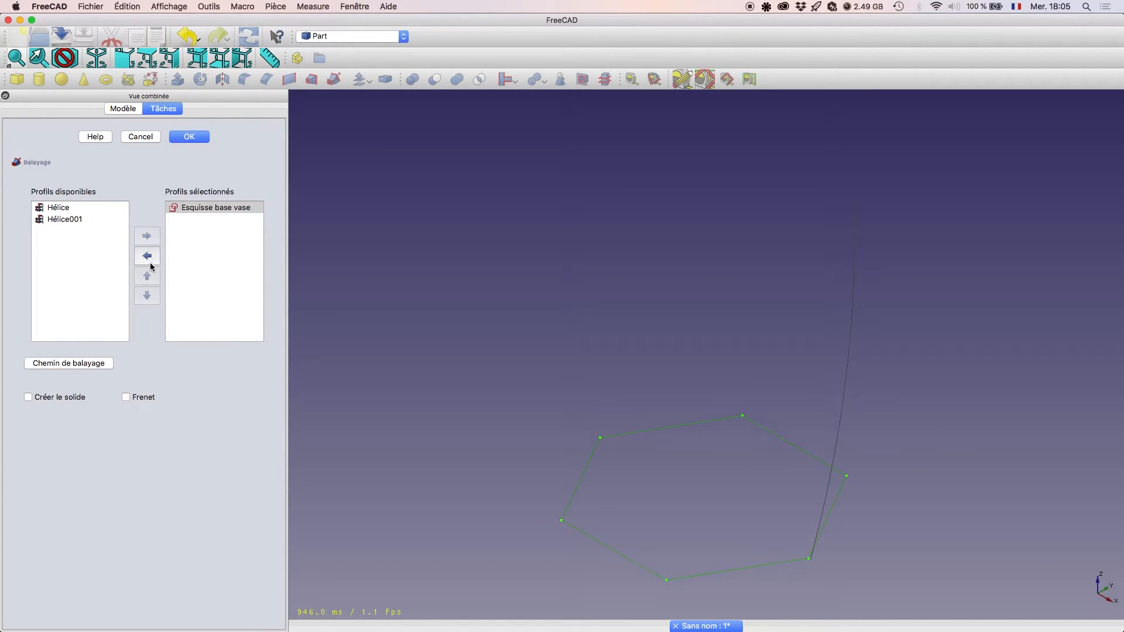
pyautogui.click(27, 399)
pyautogui.click(126, 398)
pyautogui.click(93, 367)
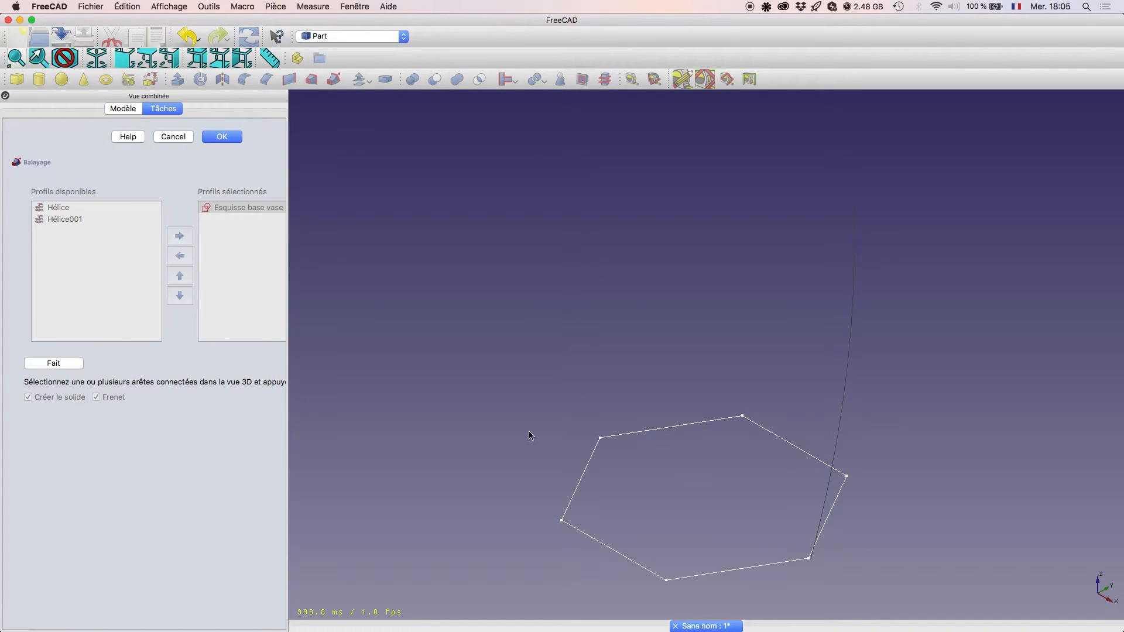
pyautogui.click(847, 376)
pyautogui.click(62, 365)
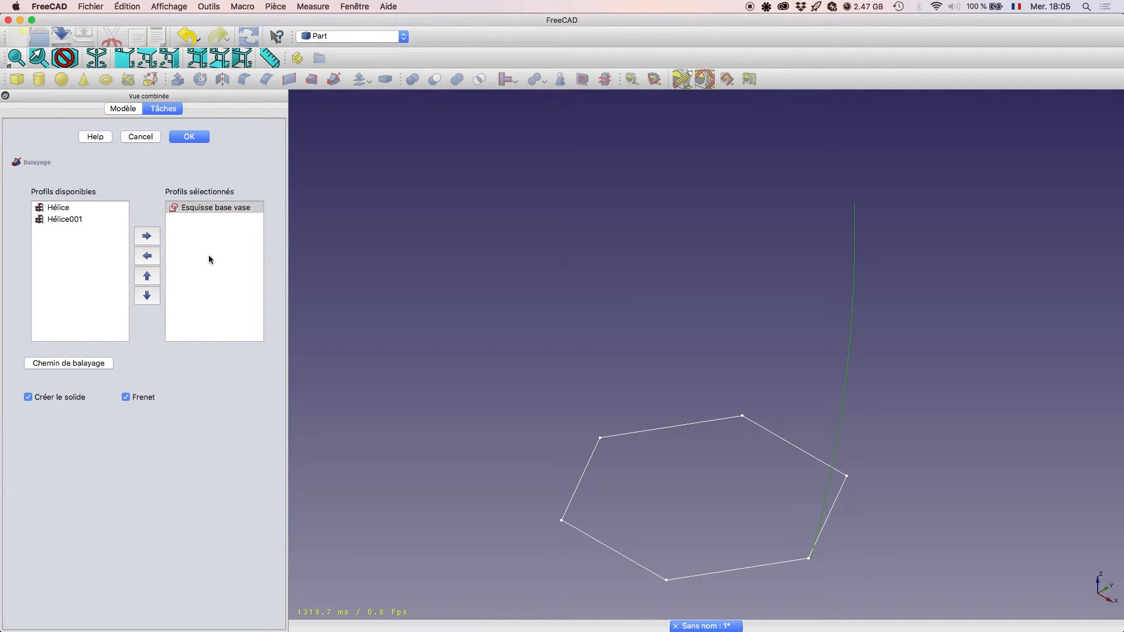
pyautogui.click(196, 137)
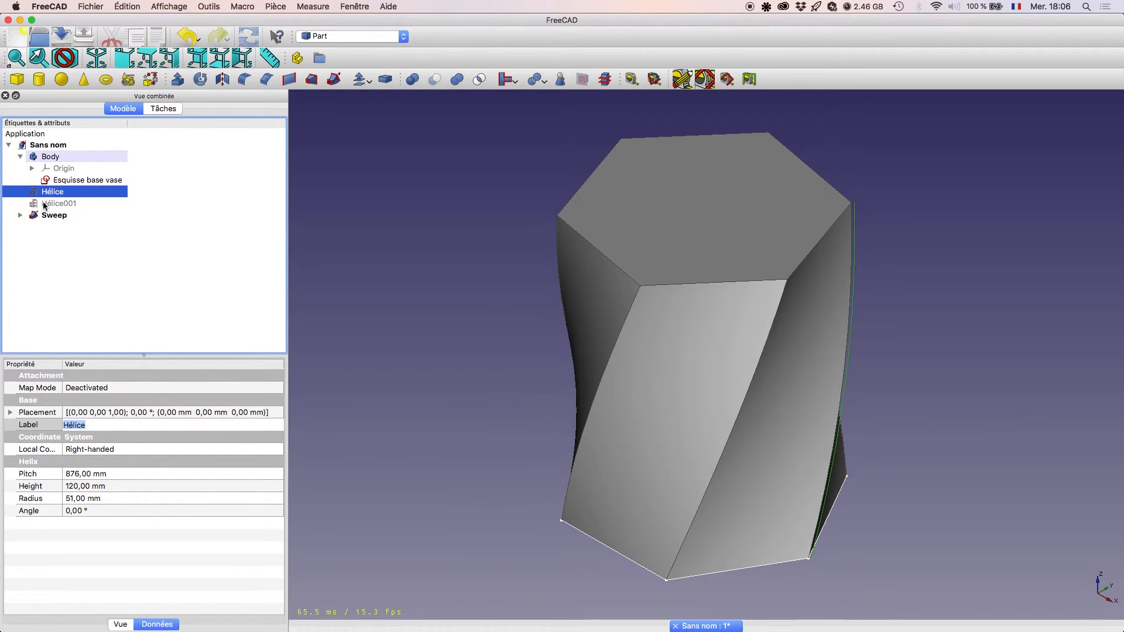
# - Hide the first helix, Hélice, and show the second one, Hélice001
pyautogui.click(79, 241)
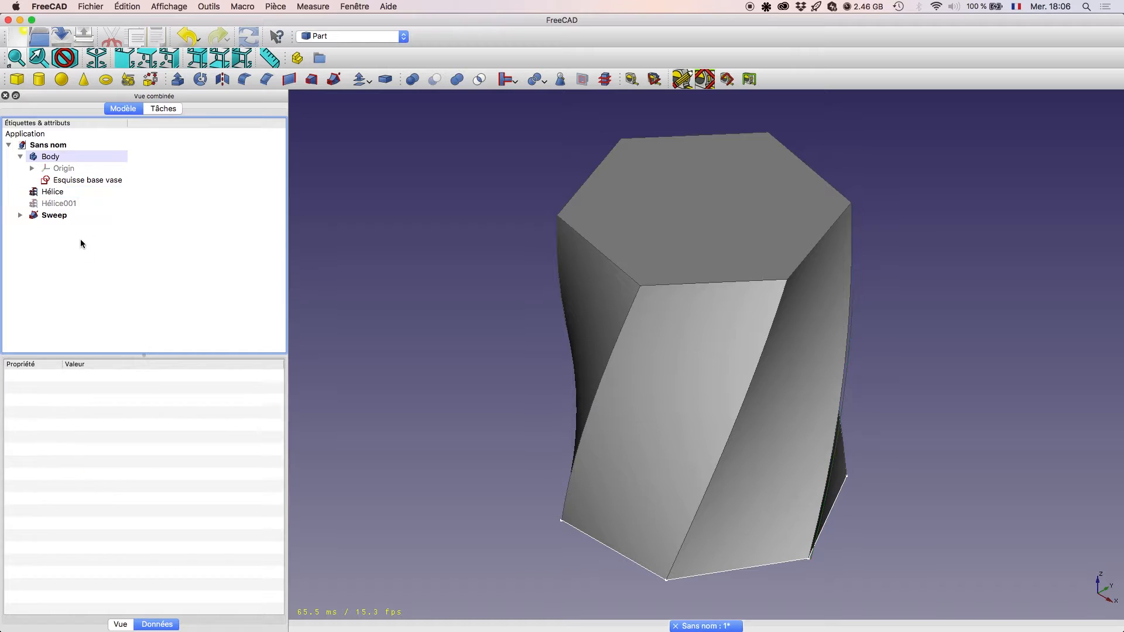
pyautogui.click(56, 192)
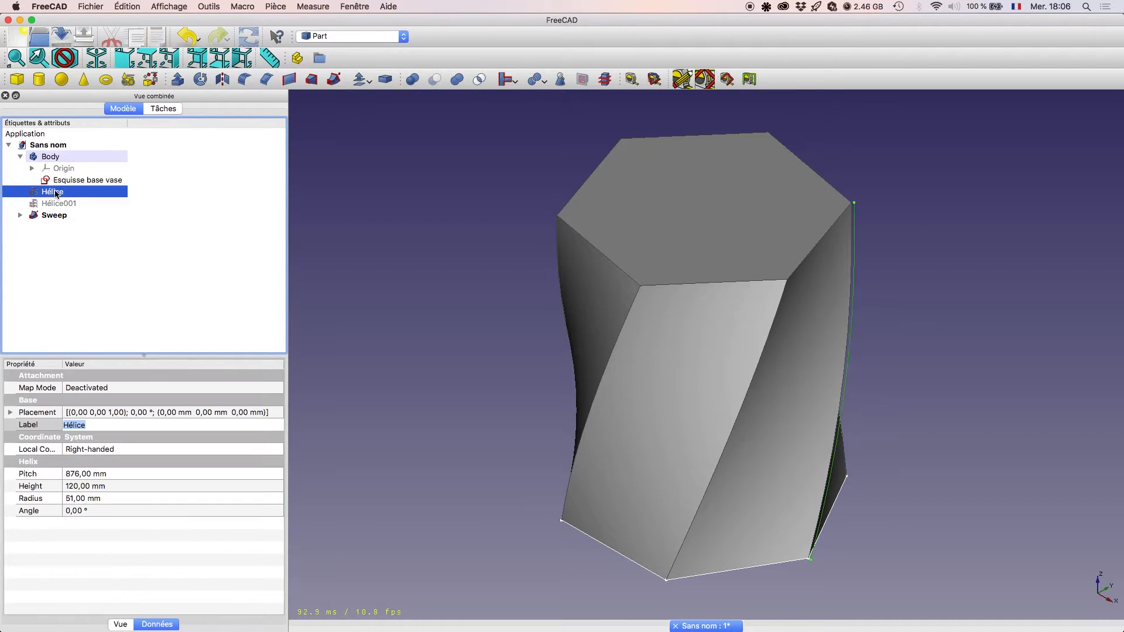
pyautogui.click(64, 205)
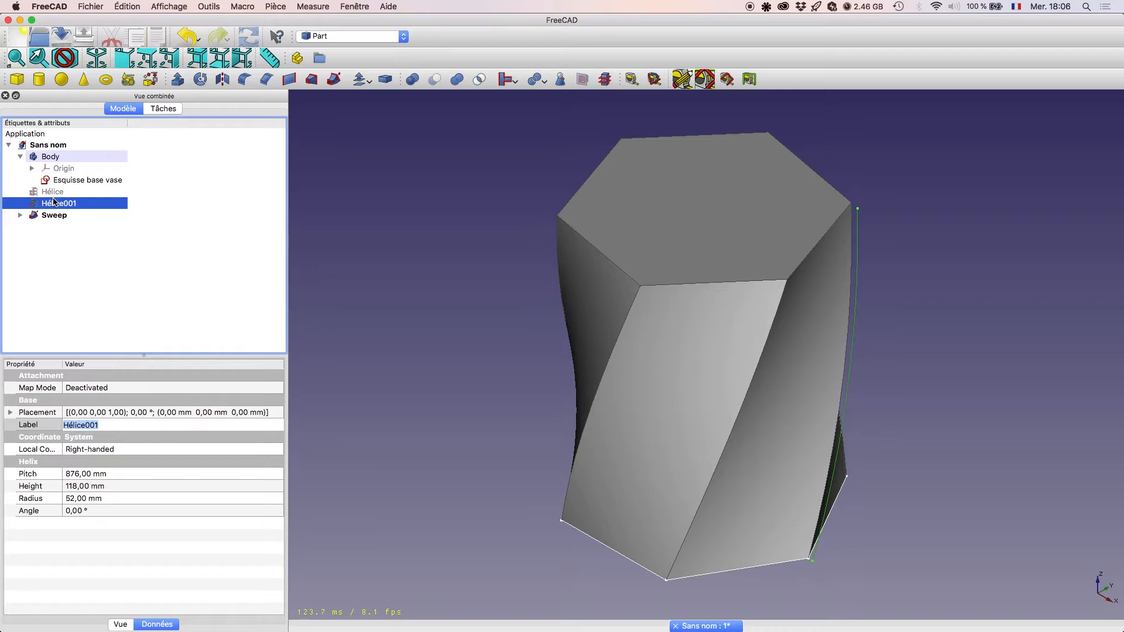
pyautogui.click(833, 136)
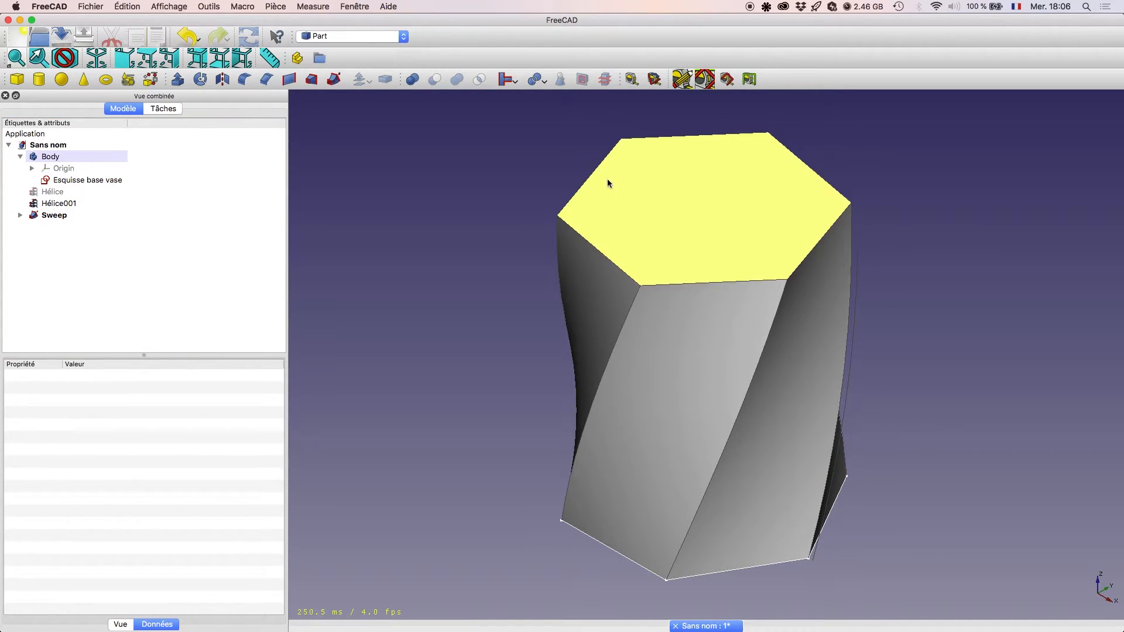
# - Create a Part Design sketch on the upper hexagonal face of the sweep, handling the reference with a dependent copy (Faire une copie dépendante)
pyautogui.click(719, 216)
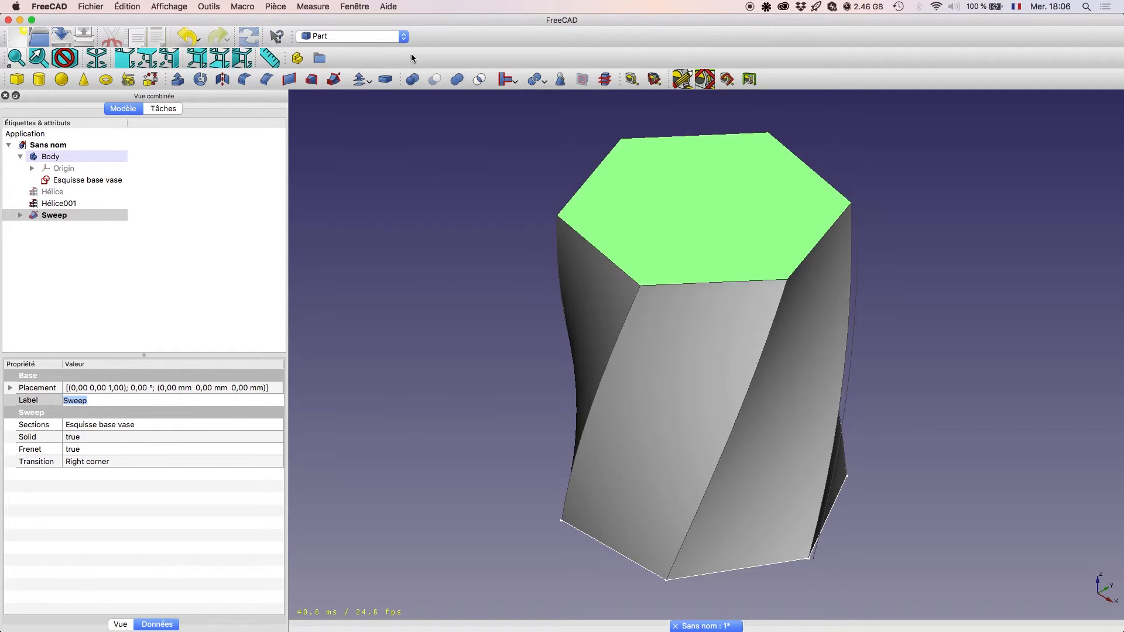
pyautogui.click(355, 36)
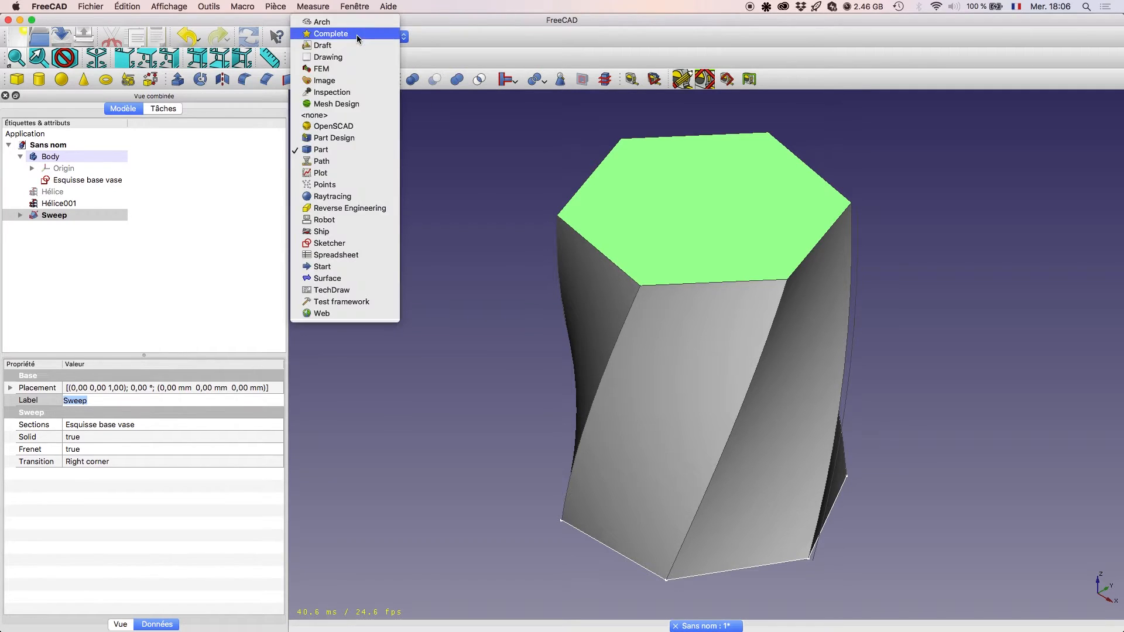
pyautogui.click(342, 141)
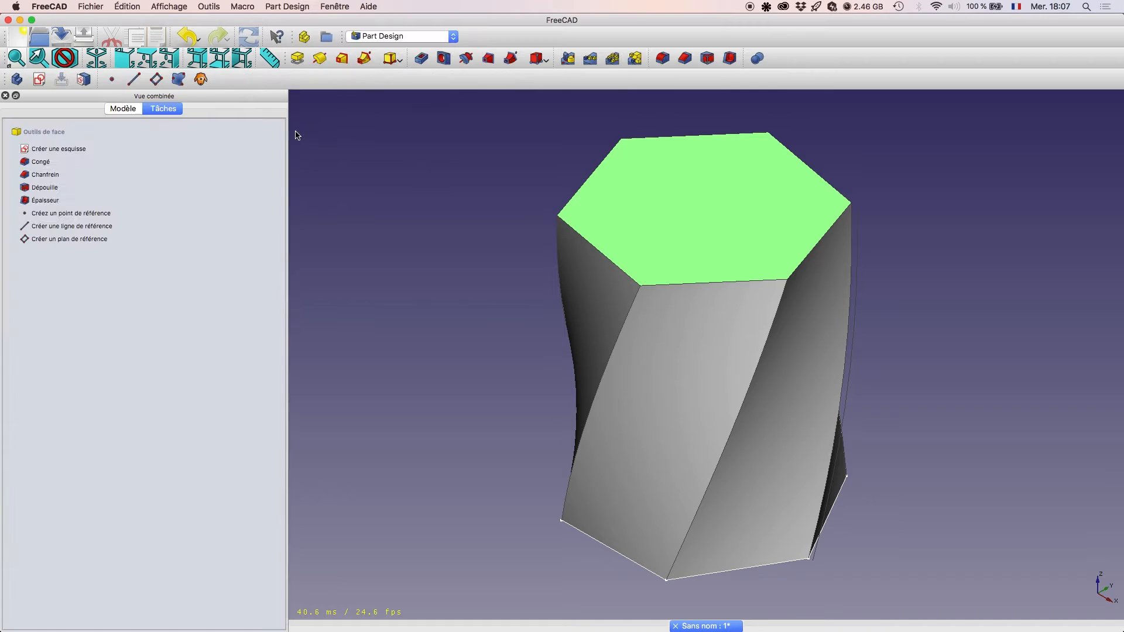
pyautogui.click(39, 82)
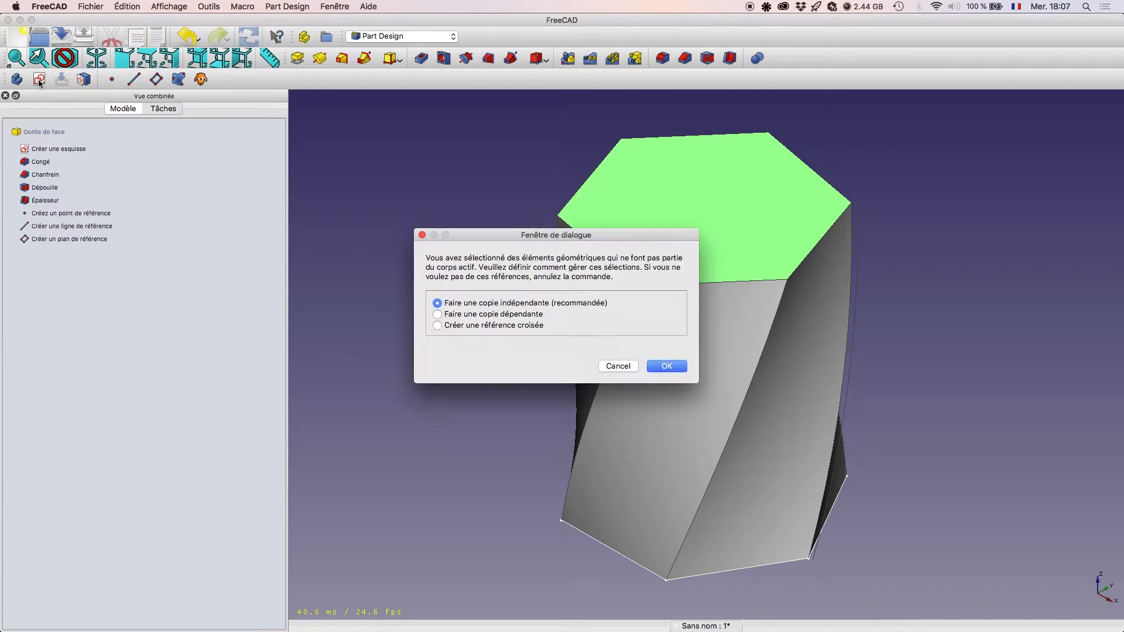
pyautogui.click(529, 316)
pyautogui.click(669, 366)
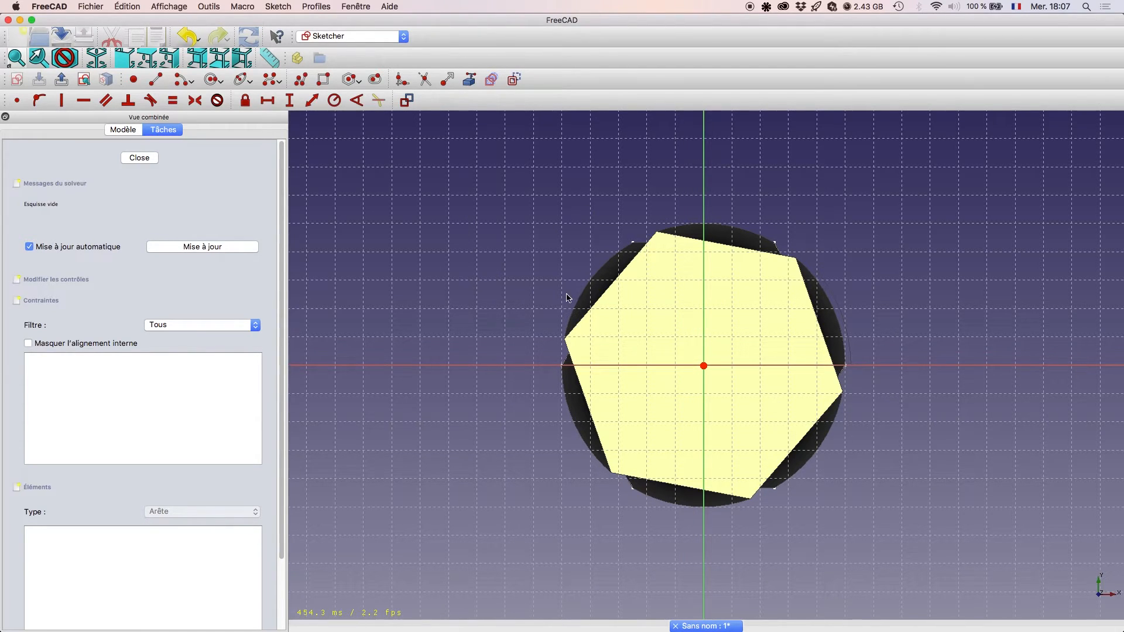
# - Reference two opposite side edges of the hexagonal face as external geometry in the sketch
pyautogui.click(470, 83)
pyautogui.click(817, 331)
pyautogui.click(817, 326)
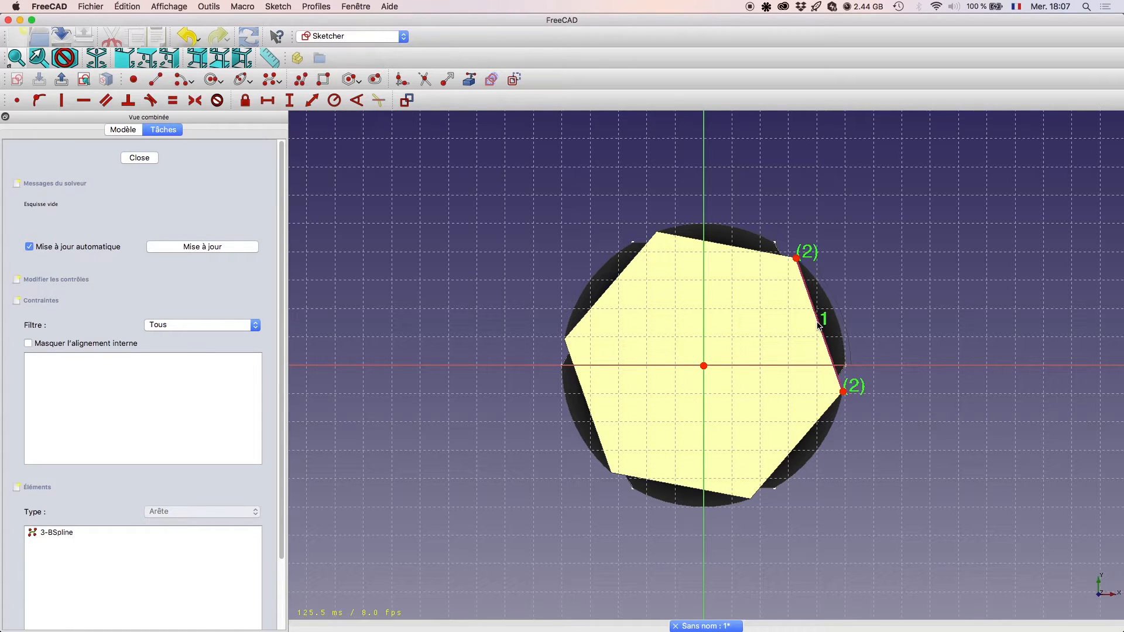
pyautogui.scroll(3, 837, 417)
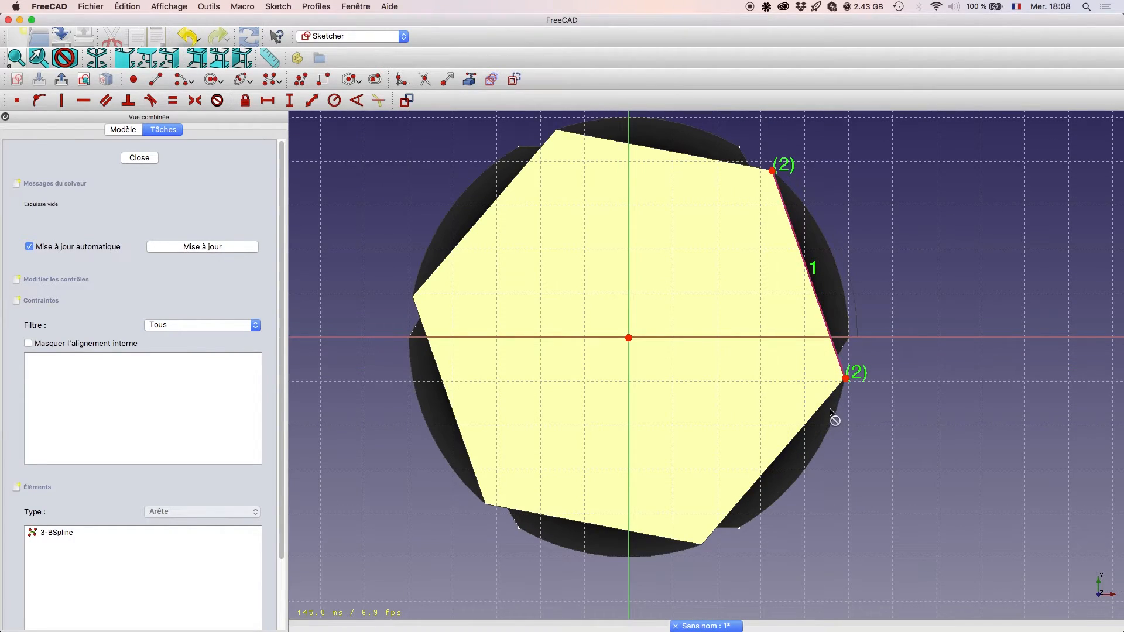
pyautogui.click(445, 389)
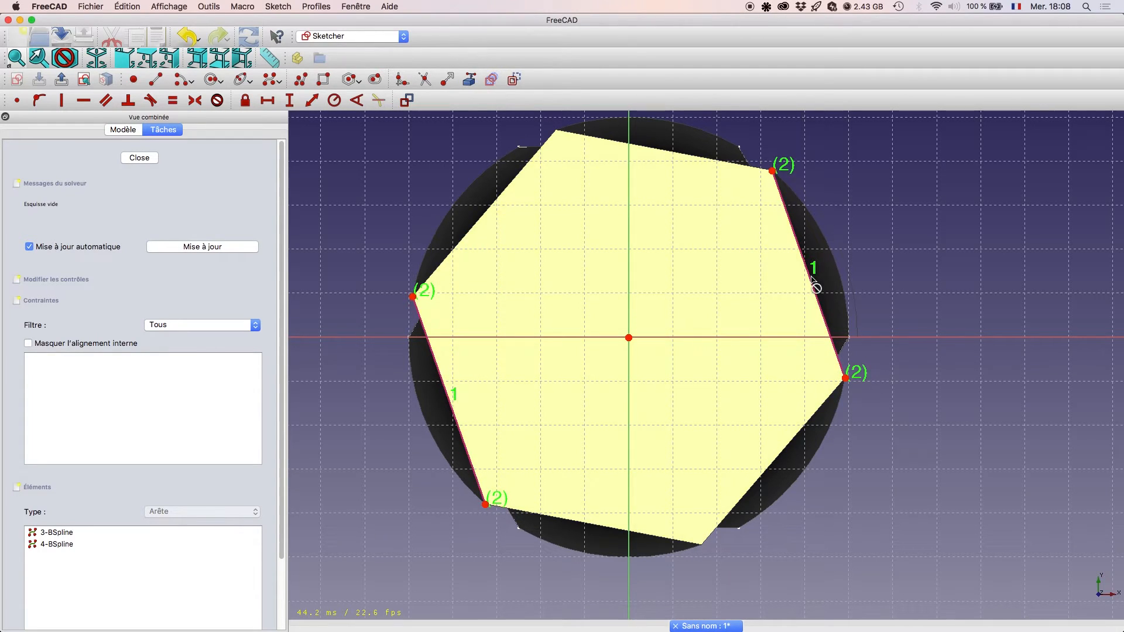
pyautogui.click(894, 225)
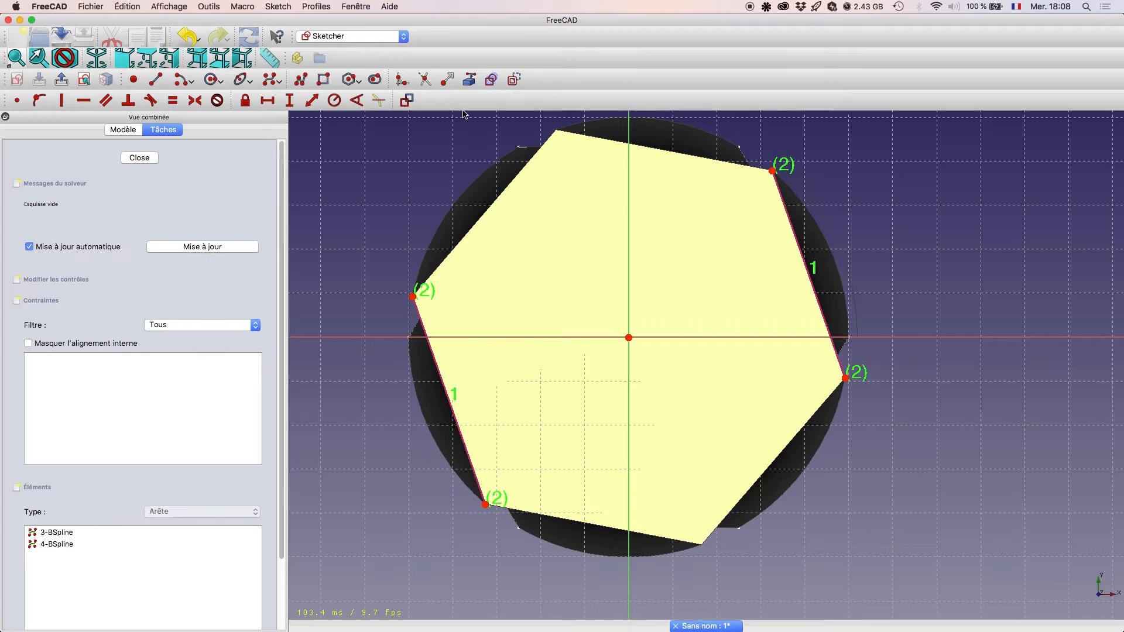
# - Draw a construction line across the hexagonal face between the opposite corners of the two referenced edges
pyautogui.click(156, 82)
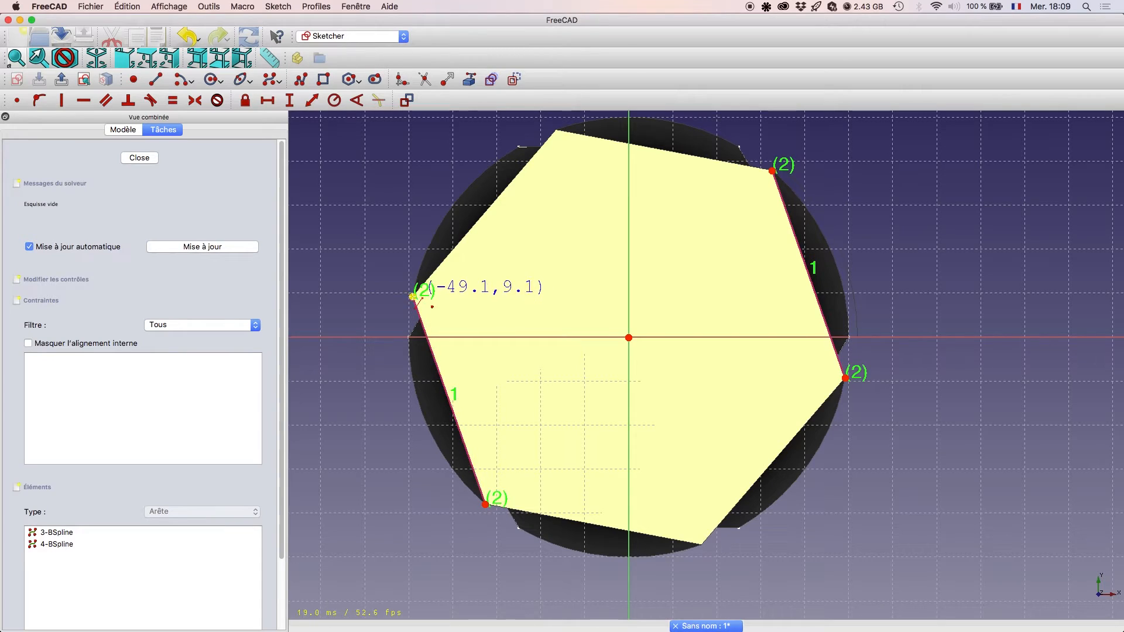
pyautogui.click(413, 297)
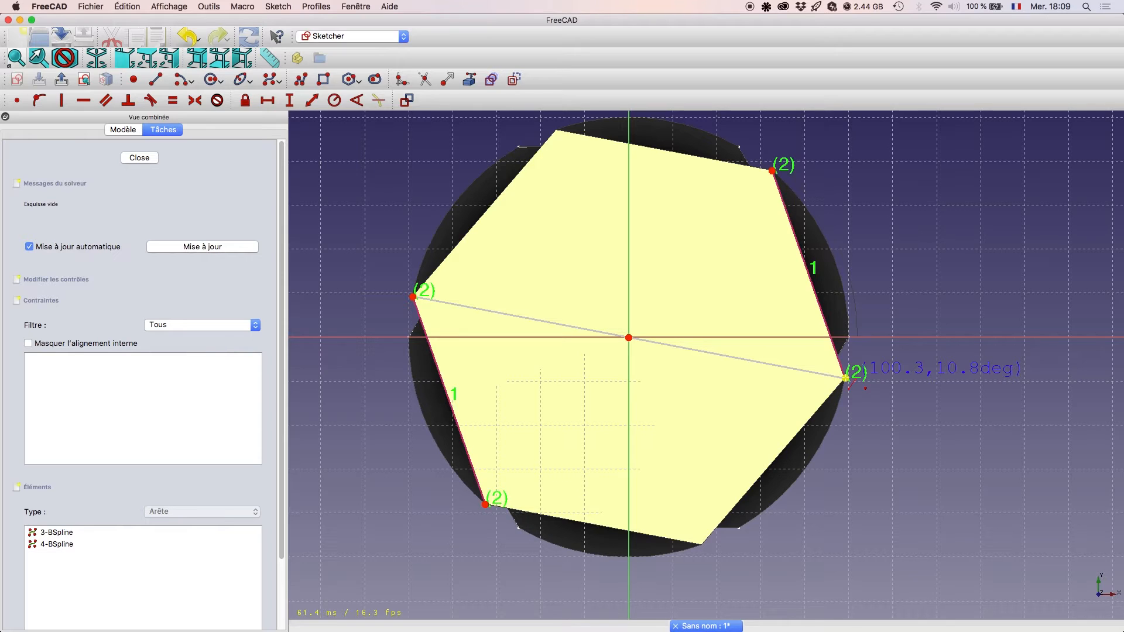
pyautogui.click(846, 378)
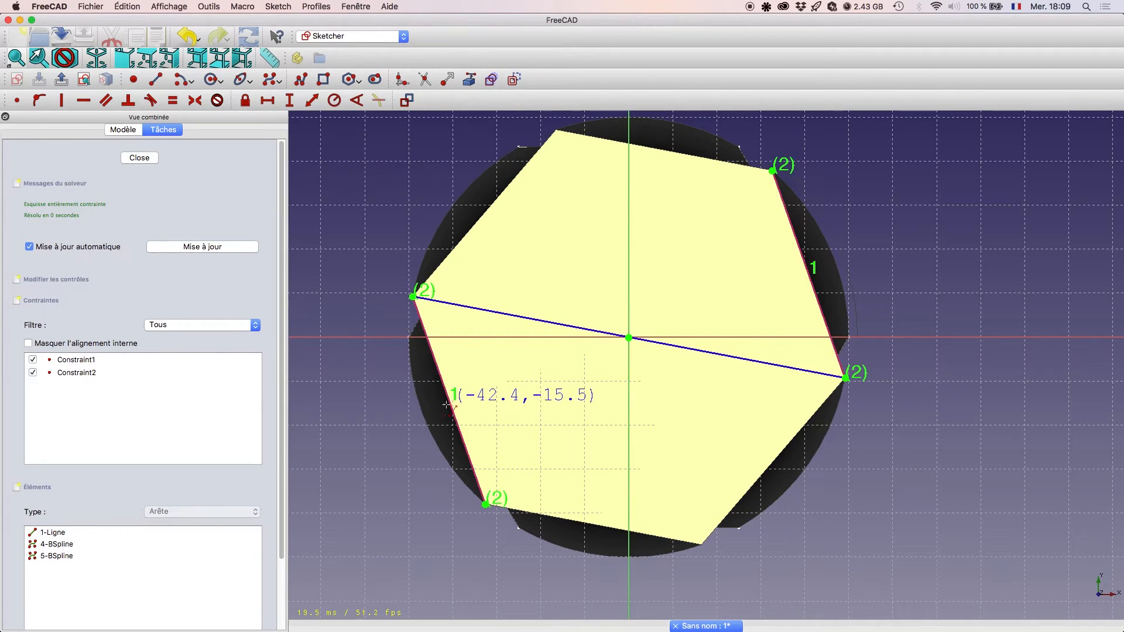
pyautogui.rightClick(387, 161)
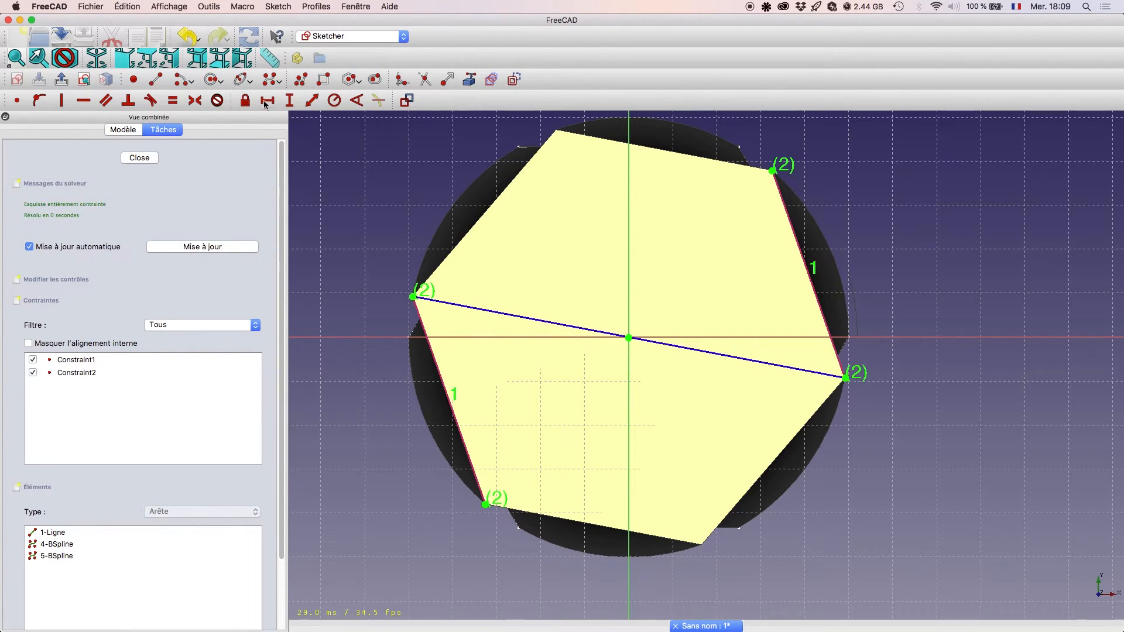
# - Sketch a hexagon of about 41 mm radius centred on the origin, with one corner on the construction line
pyautogui.click(350, 80)
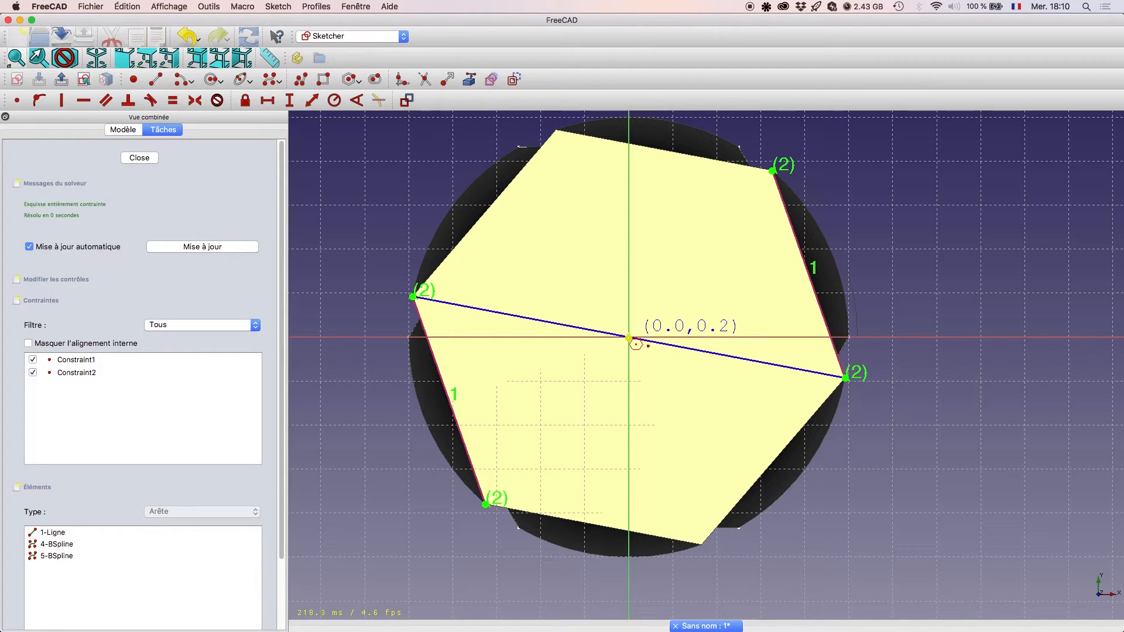
pyautogui.click(629, 338)
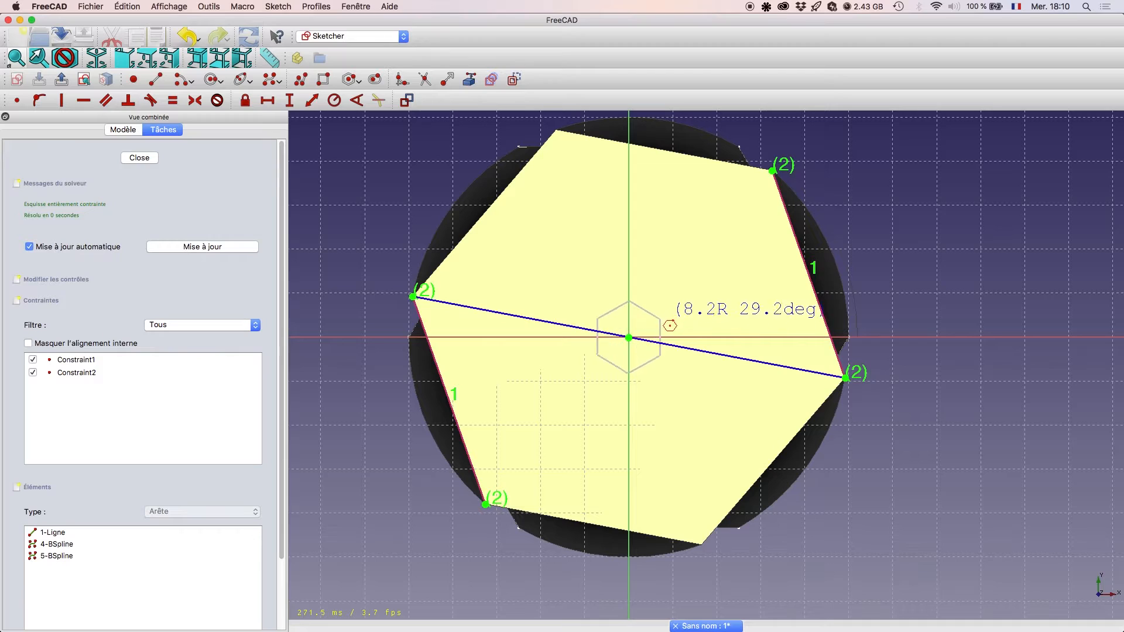
pyautogui.click(805, 370)
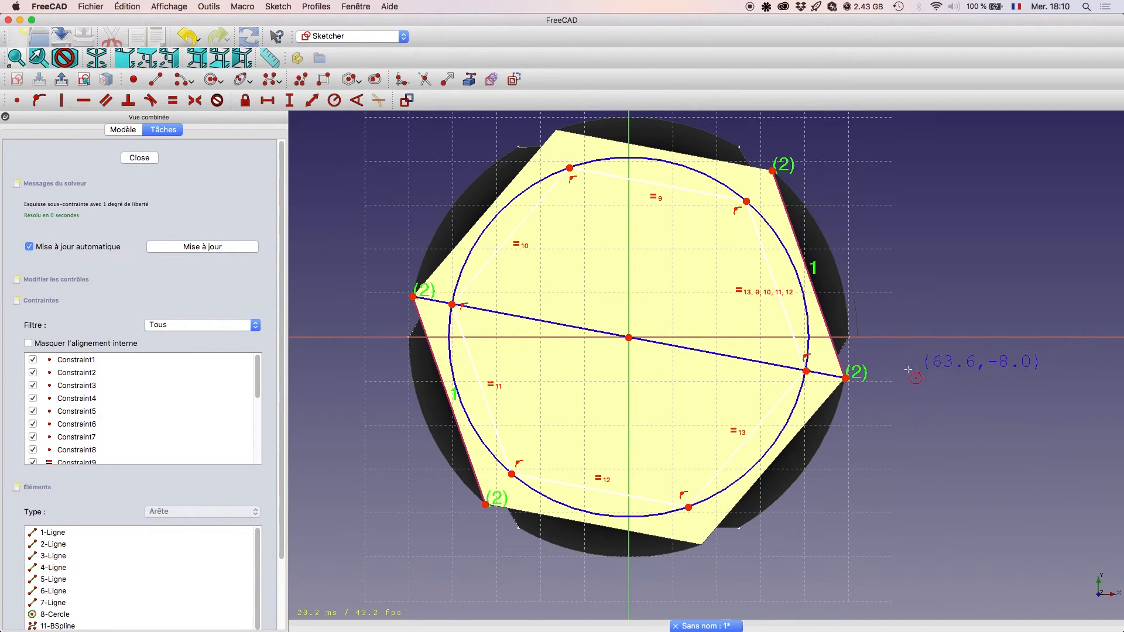
pyautogui.press('Escape')
# - Constrain the radius of the hexagon's construction circle to 48 mm and close the sketch
pyautogui.click(808, 344)
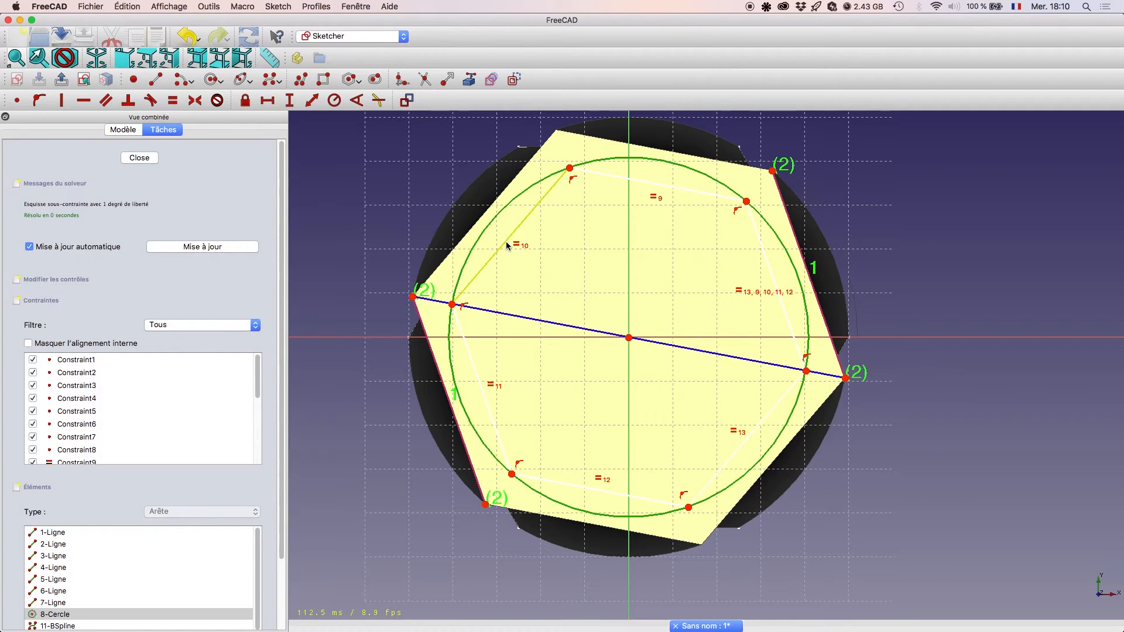
pyautogui.click(333, 101)
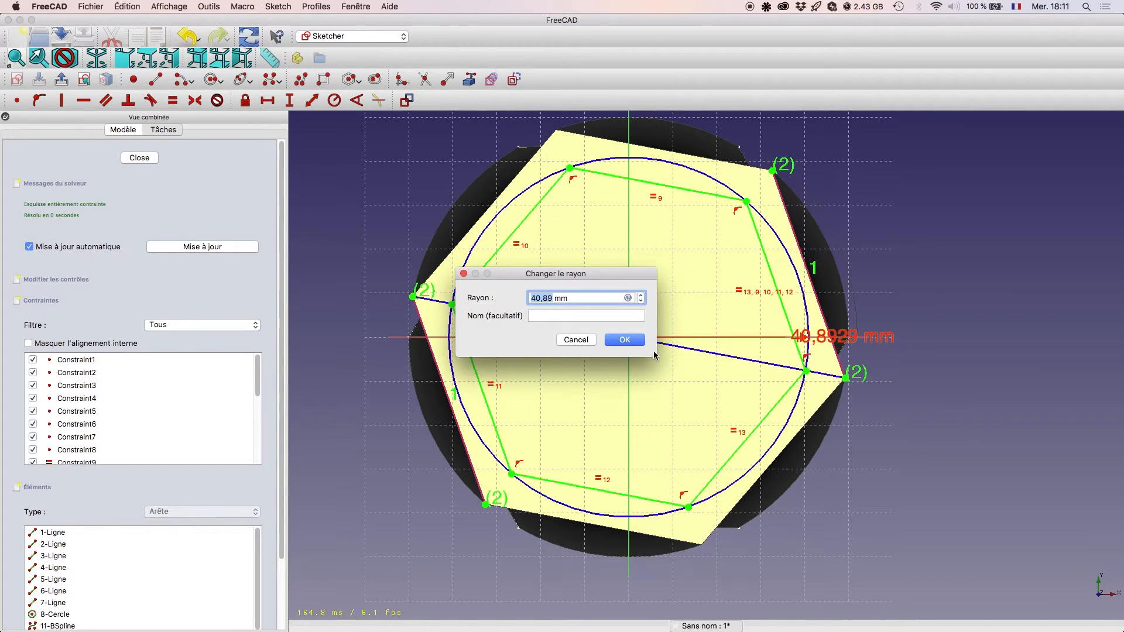
pyautogui.write('50')
pyautogui.press('Down')
pyautogui.click(624, 341)
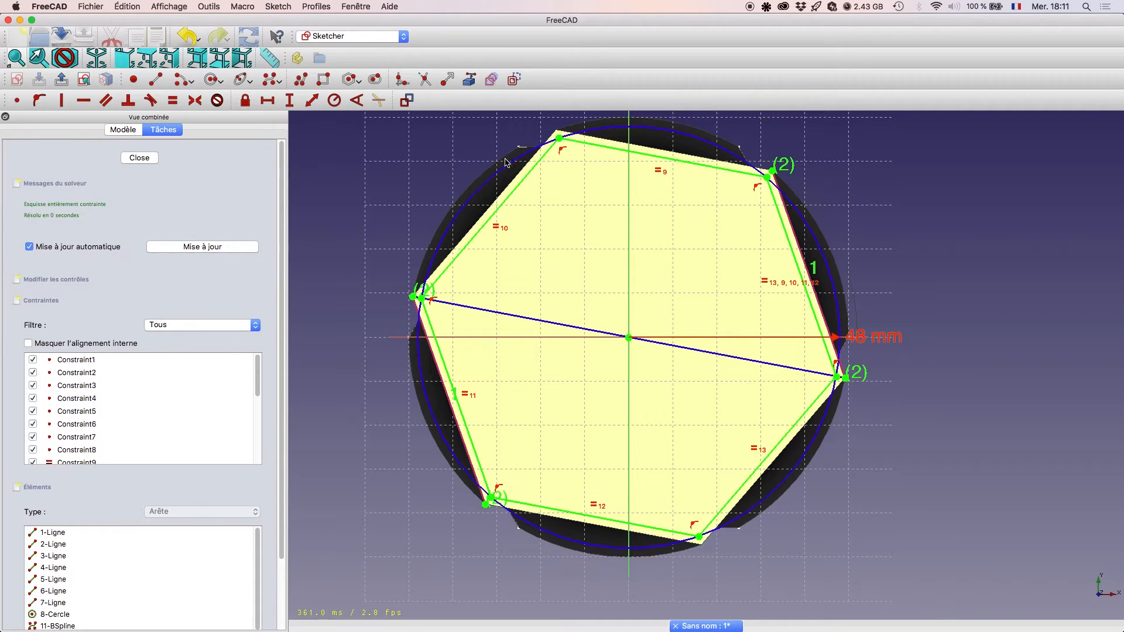
pyautogui.click(139, 158)
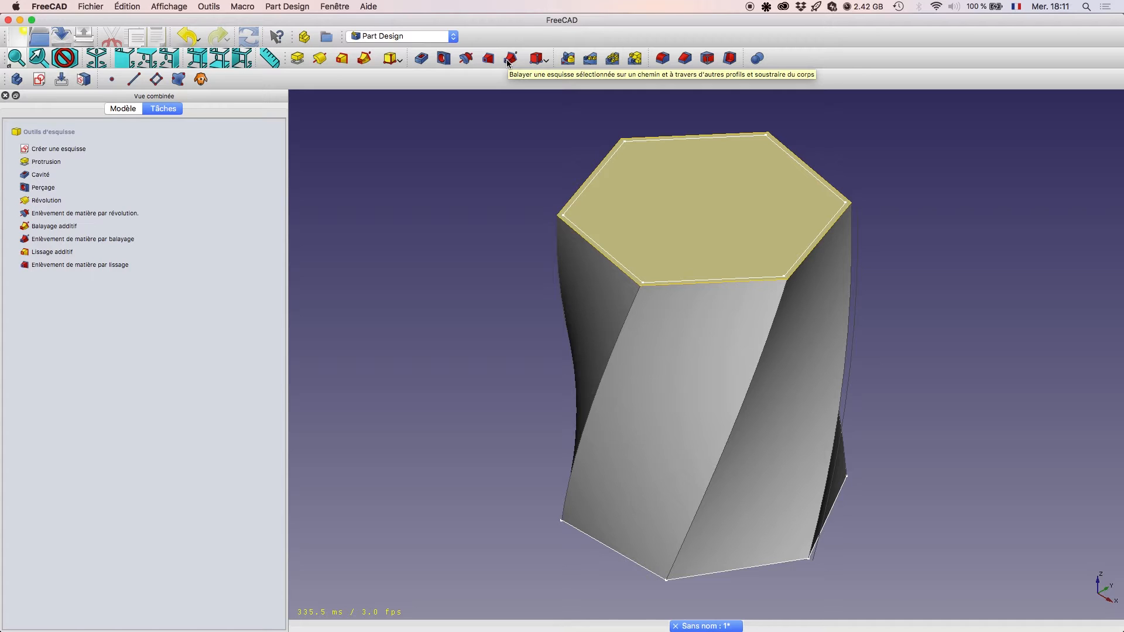
# - Sweep the profile Sketch001 along the 118 mm high helix in the Part workbench, with Créer le solide and Frenet enabled
pyautogui.click(453, 38)
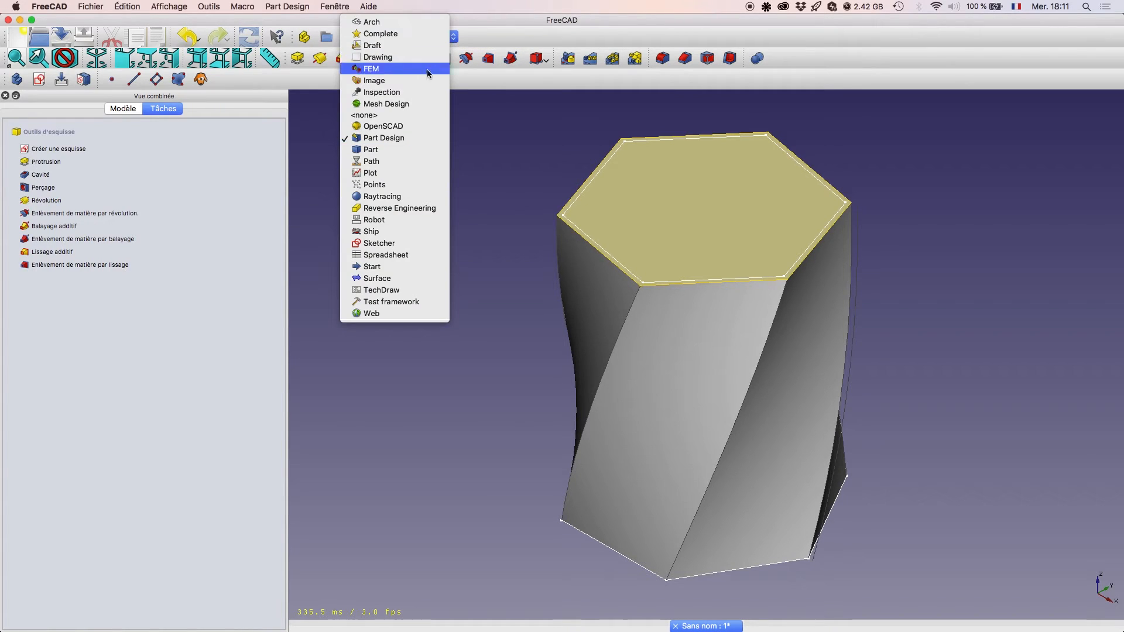
pyautogui.click(402, 151)
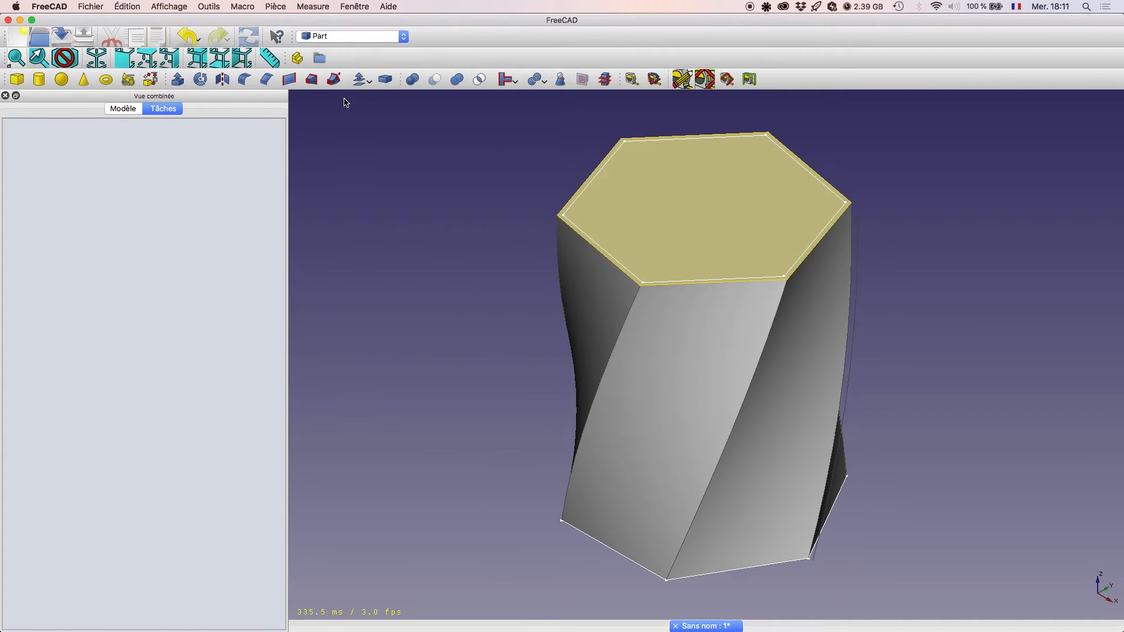
pyautogui.click(700, 215)
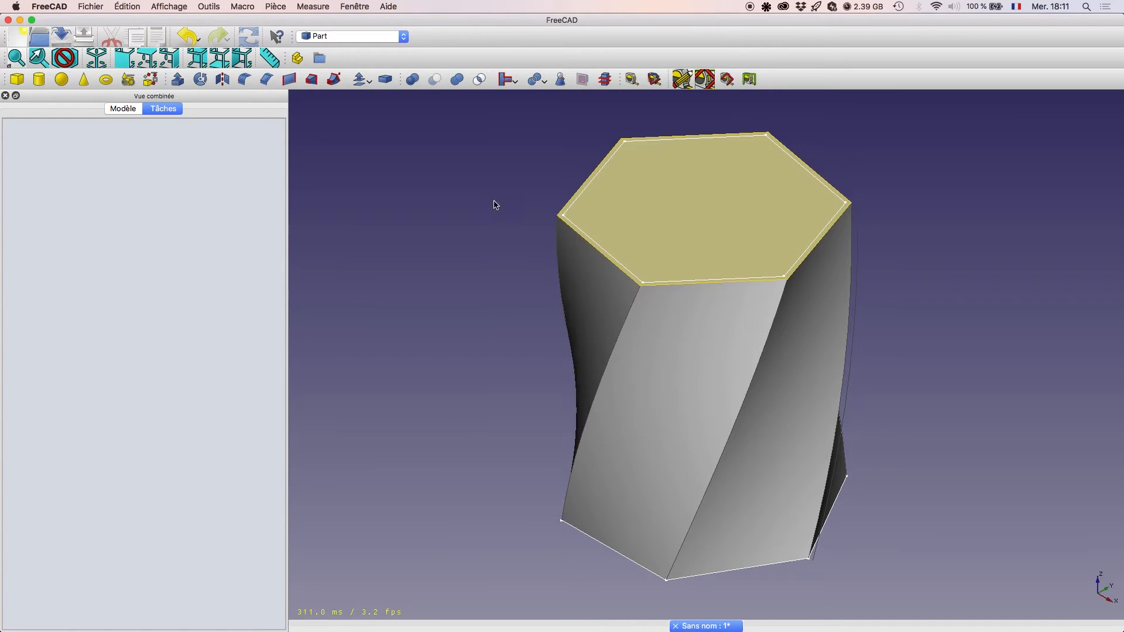
pyautogui.click(333, 80)
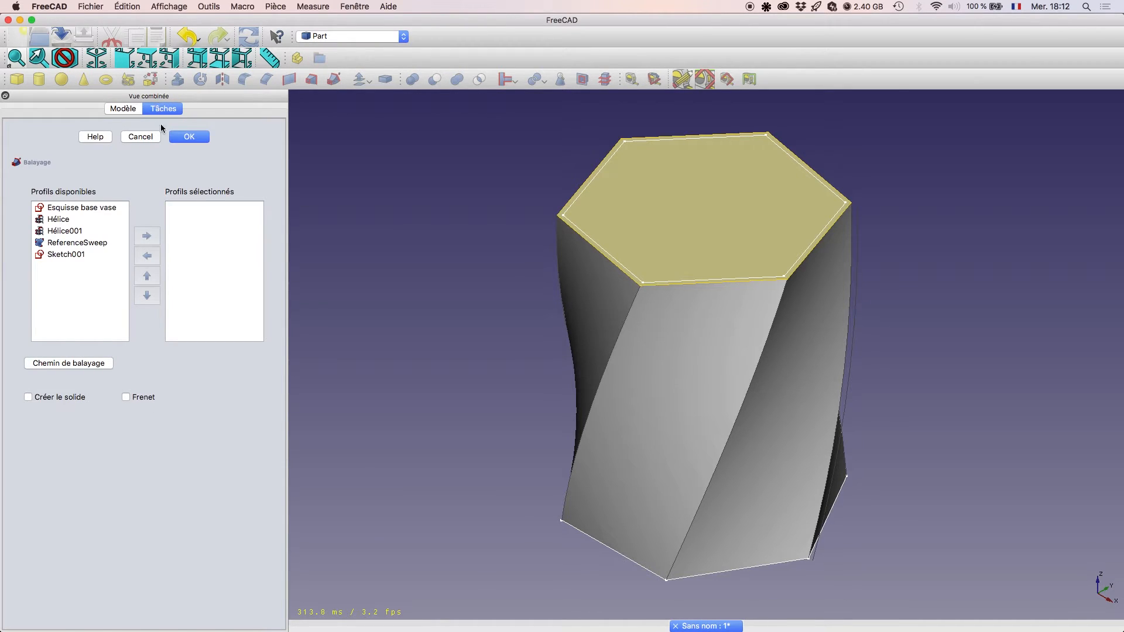
pyautogui.click(78, 257)
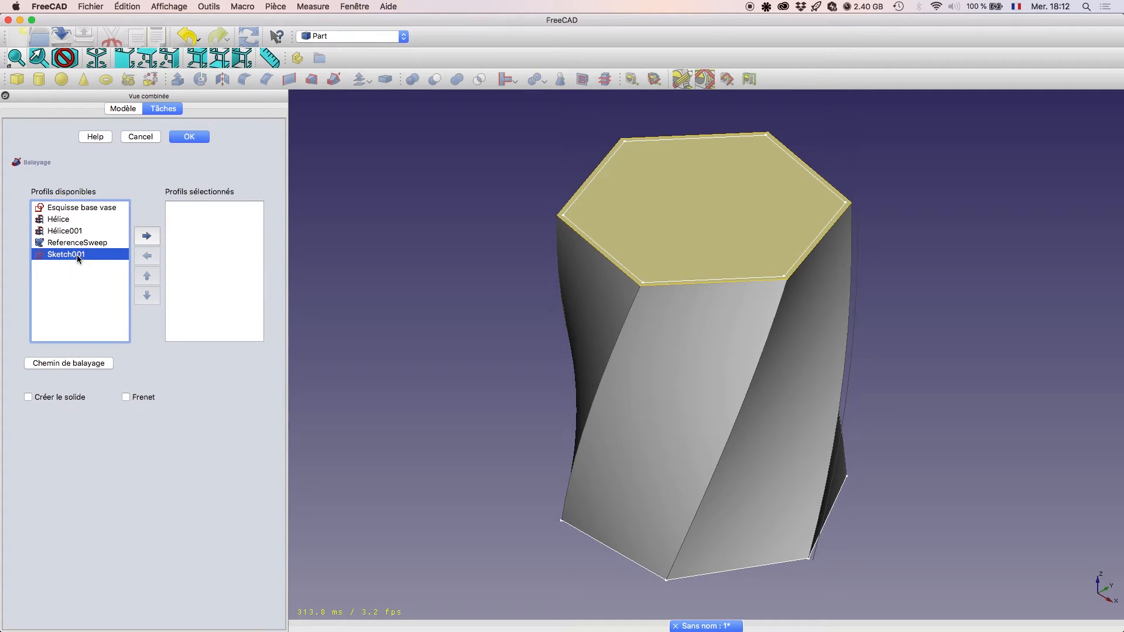
pyautogui.click(147, 237)
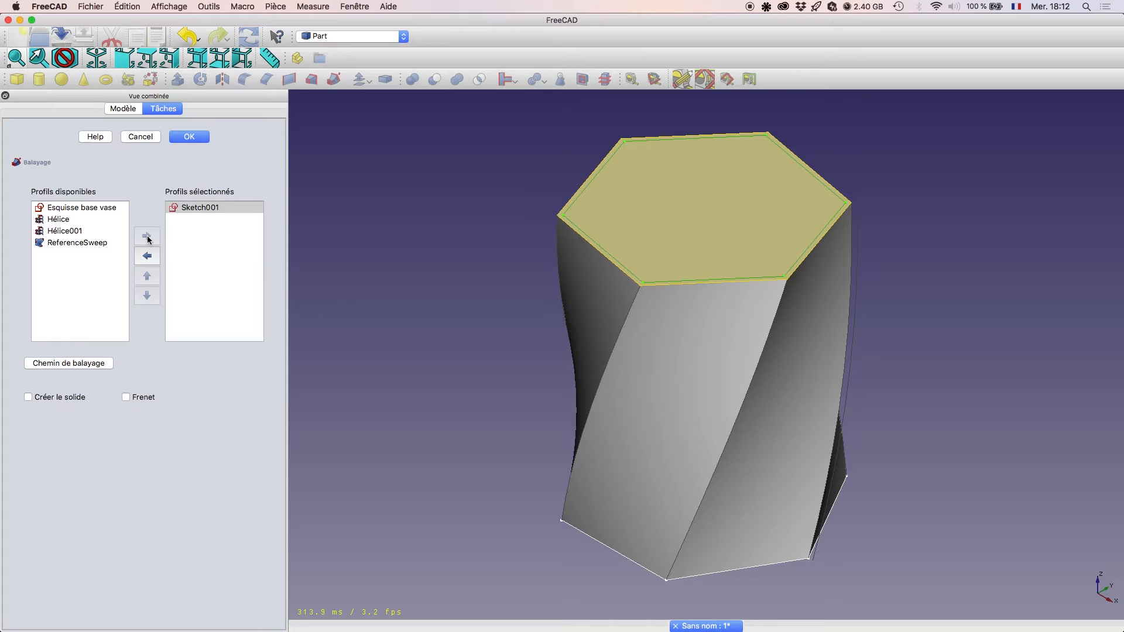
pyautogui.click(41, 401)
pyautogui.click(135, 400)
pyautogui.click(70, 364)
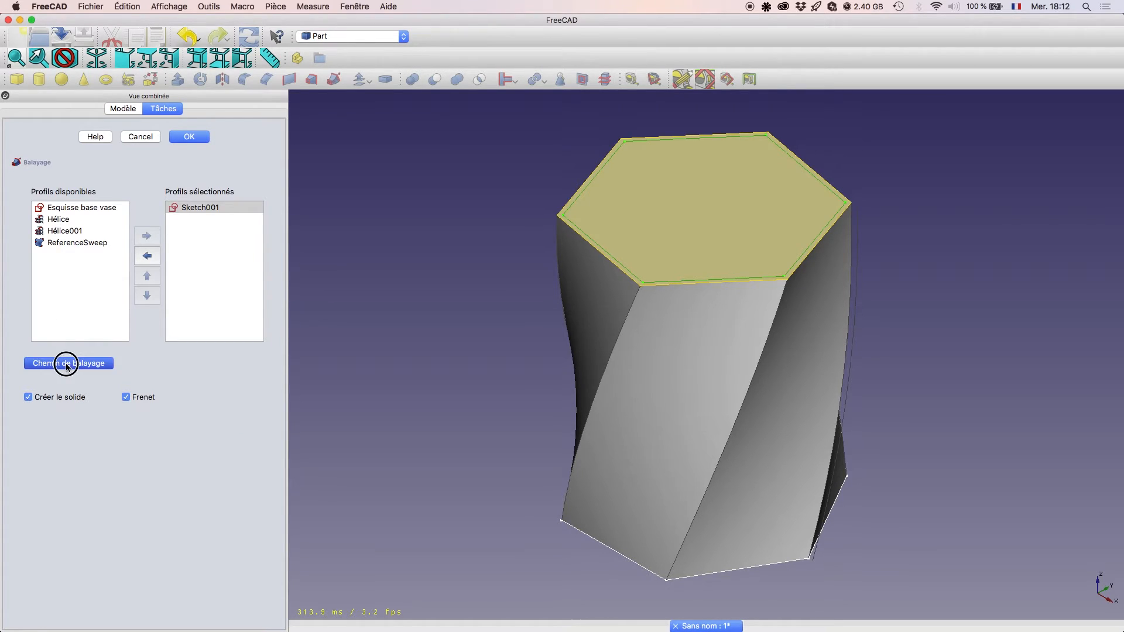
pyautogui.click(850, 385)
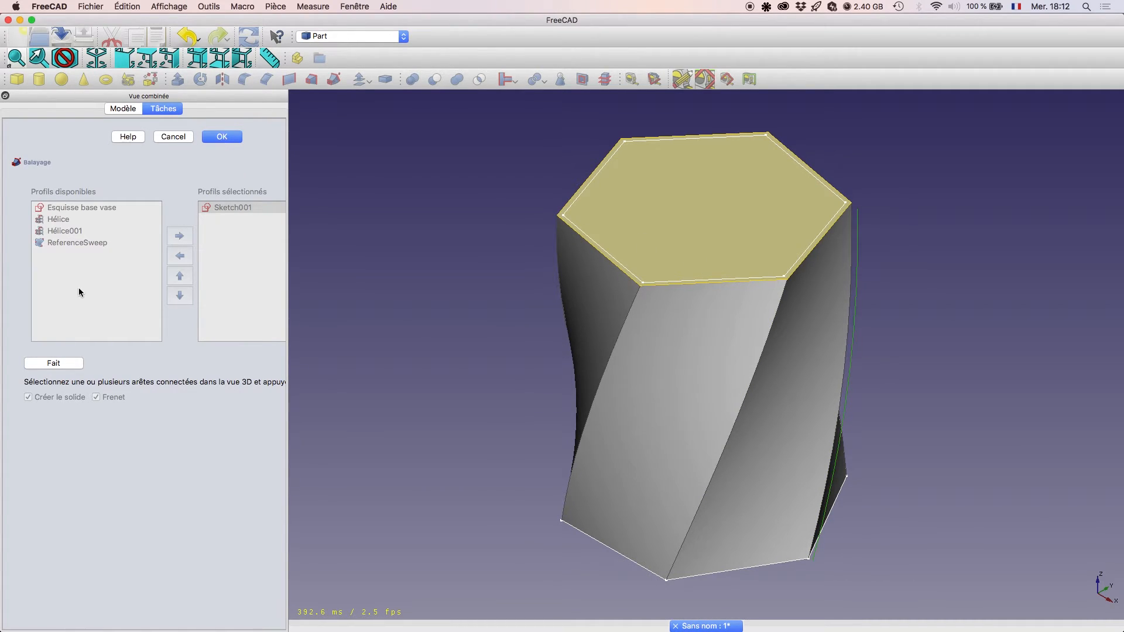
pyautogui.click(57, 366)
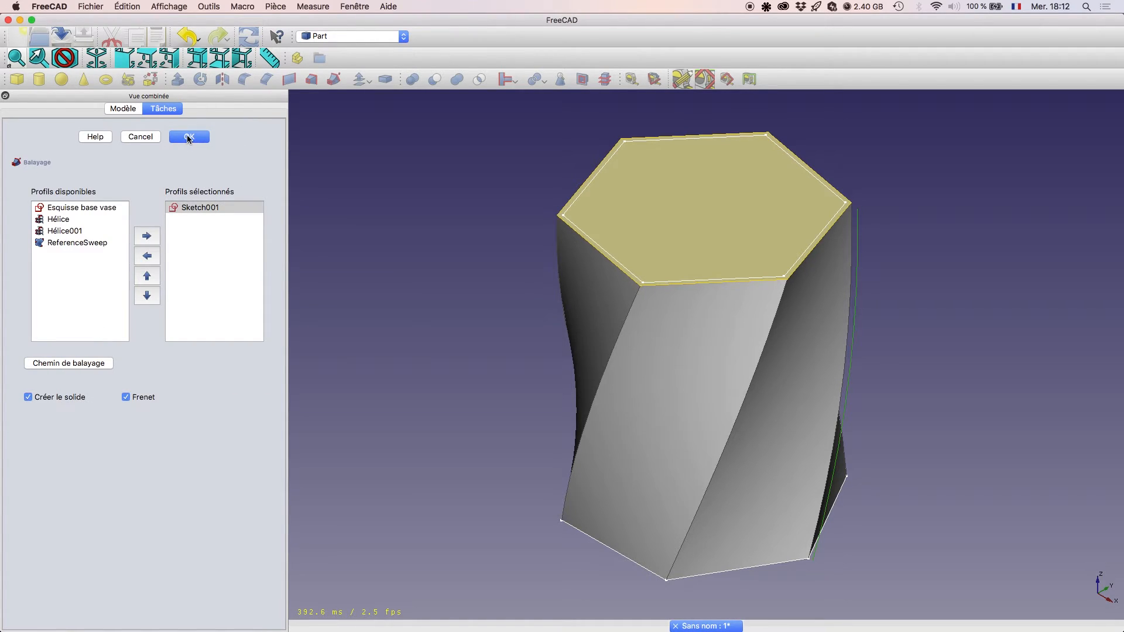
pyautogui.click(189, 137)
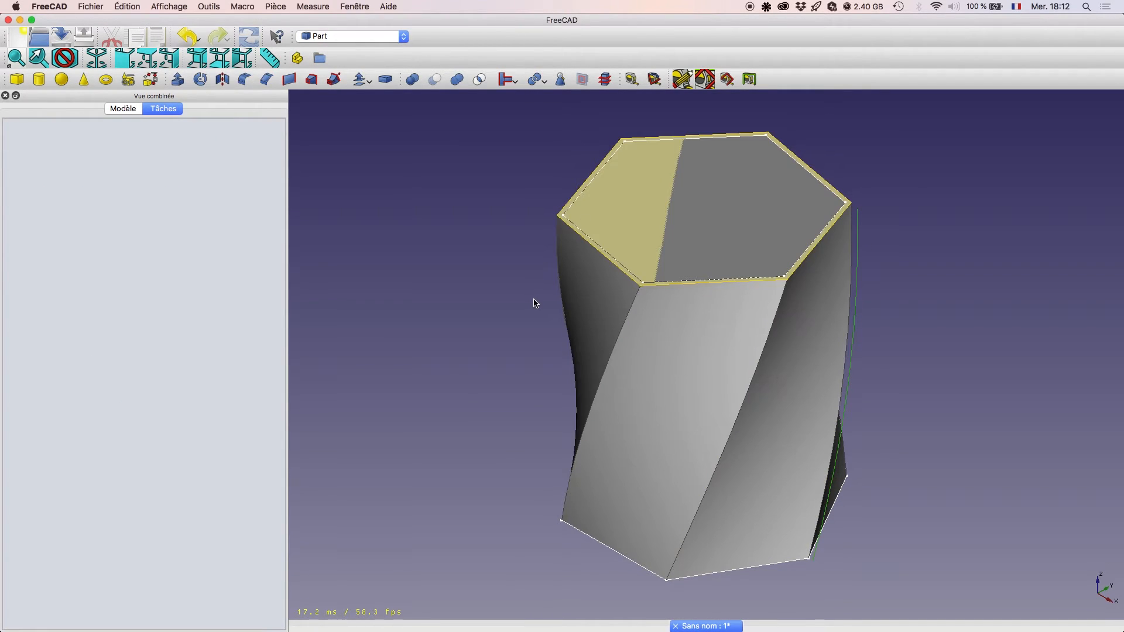
# - Rename the inner hexagon sketch, Sketch001, as "Esquisse pour vide"
pyautogui.click(121, 110)
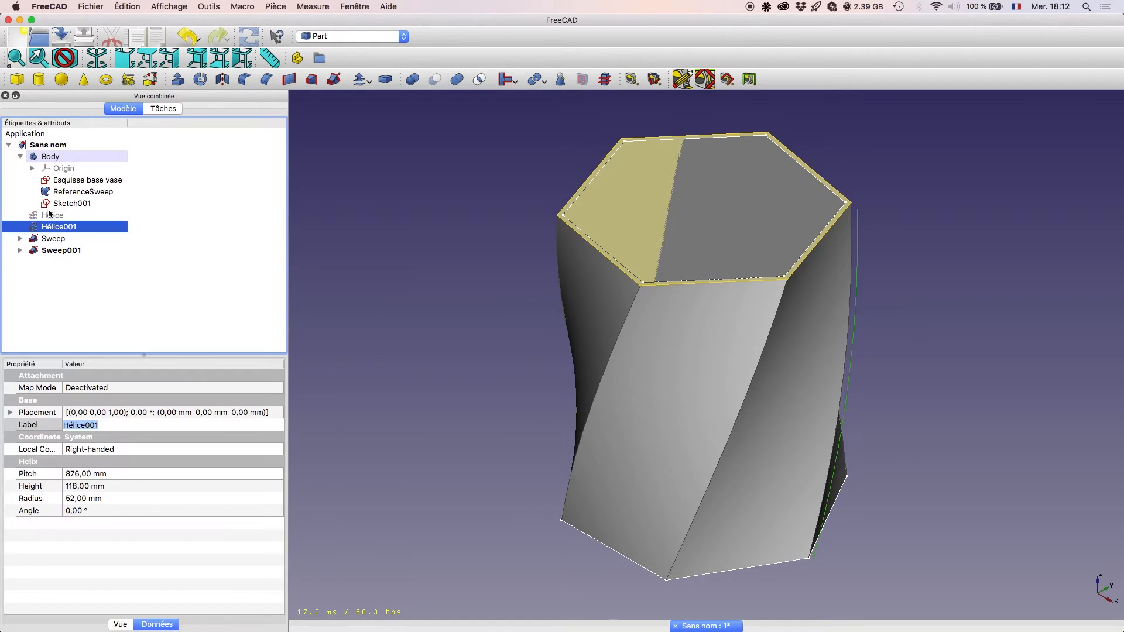
pyautogui.click(73, 205)
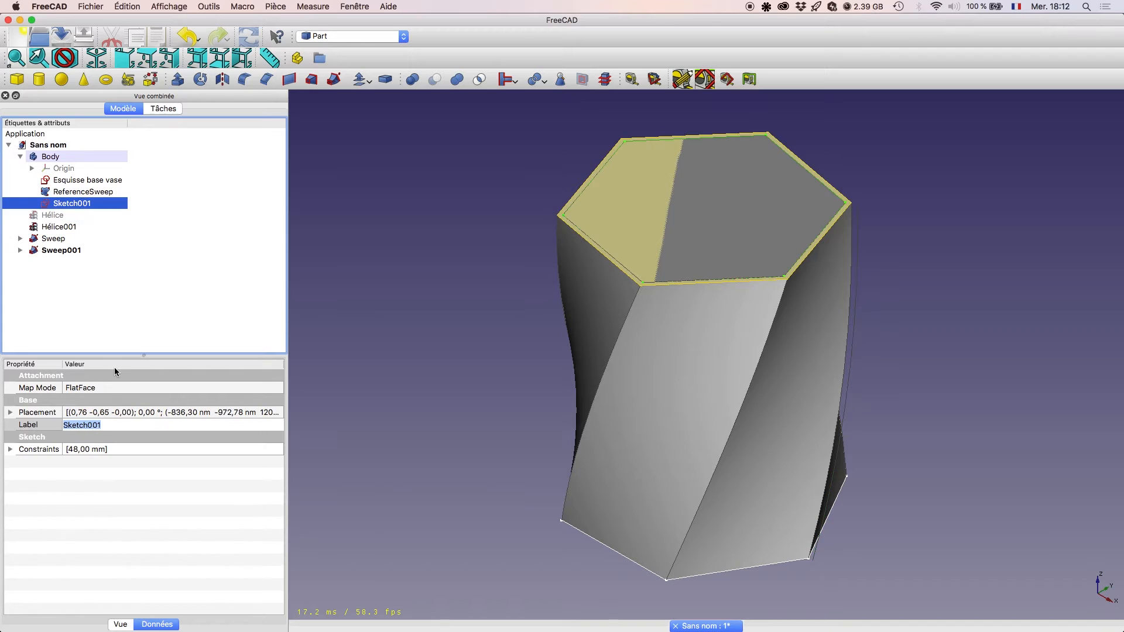
pyautogui.click(100, 425)
pyautogui.write('Esquisse')
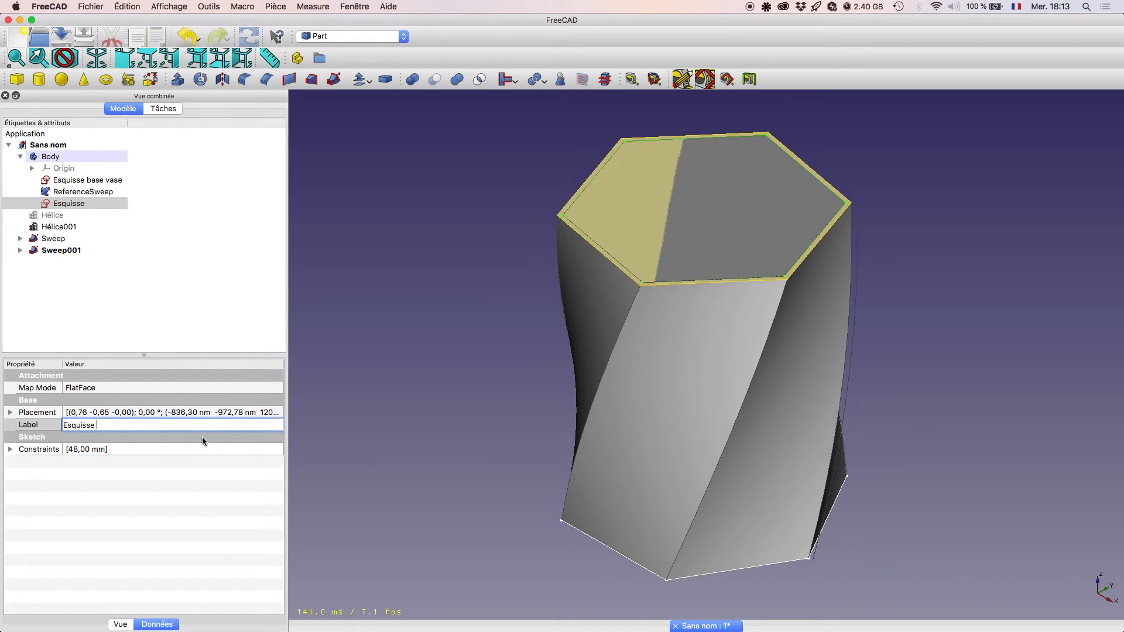
pyautogui.write(' pour vide')
pyautogui.press('Return')
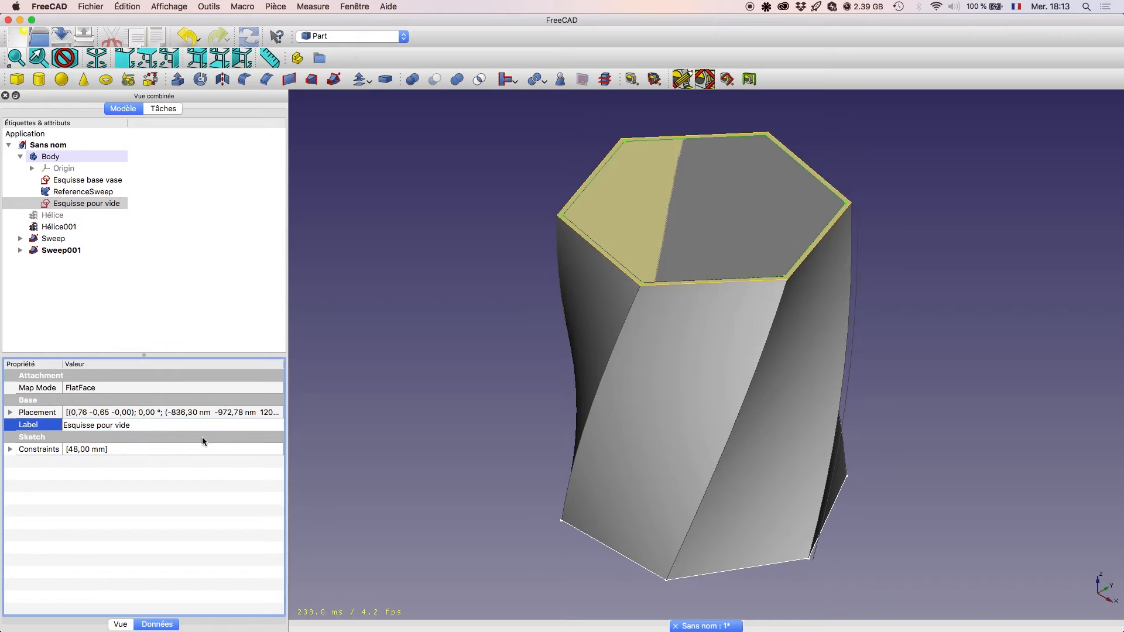
# - Hollow the vase with a boolean cut that subtracts Sweep001 from Sweep, and select the resulting object in the model tree
pyautogui.click(55, 240)
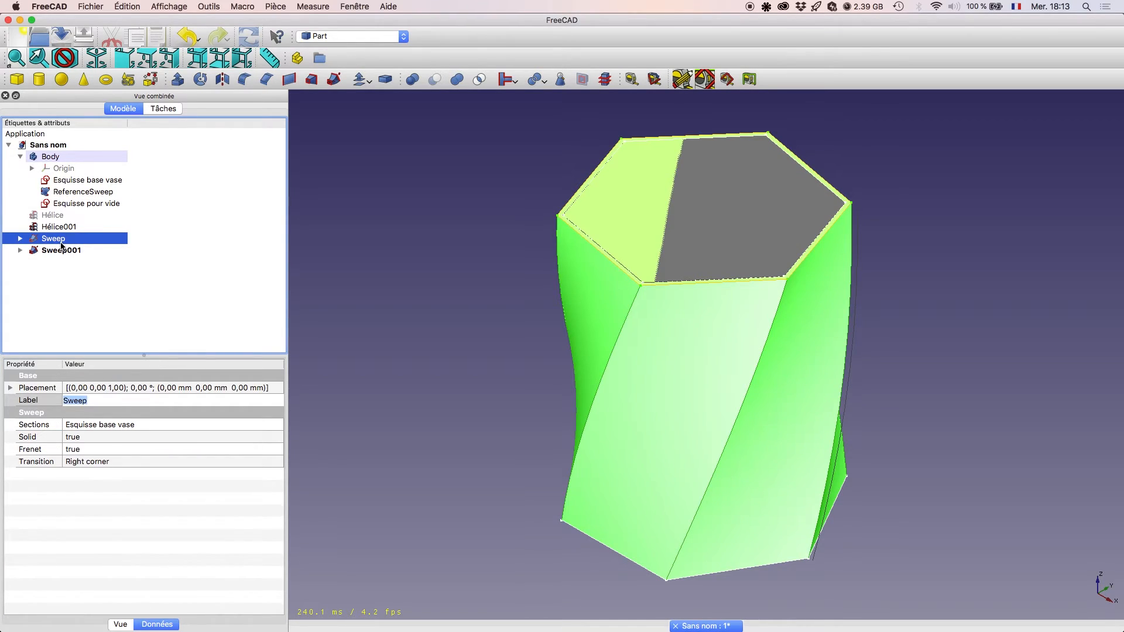
pyautogui.click(62, 251)
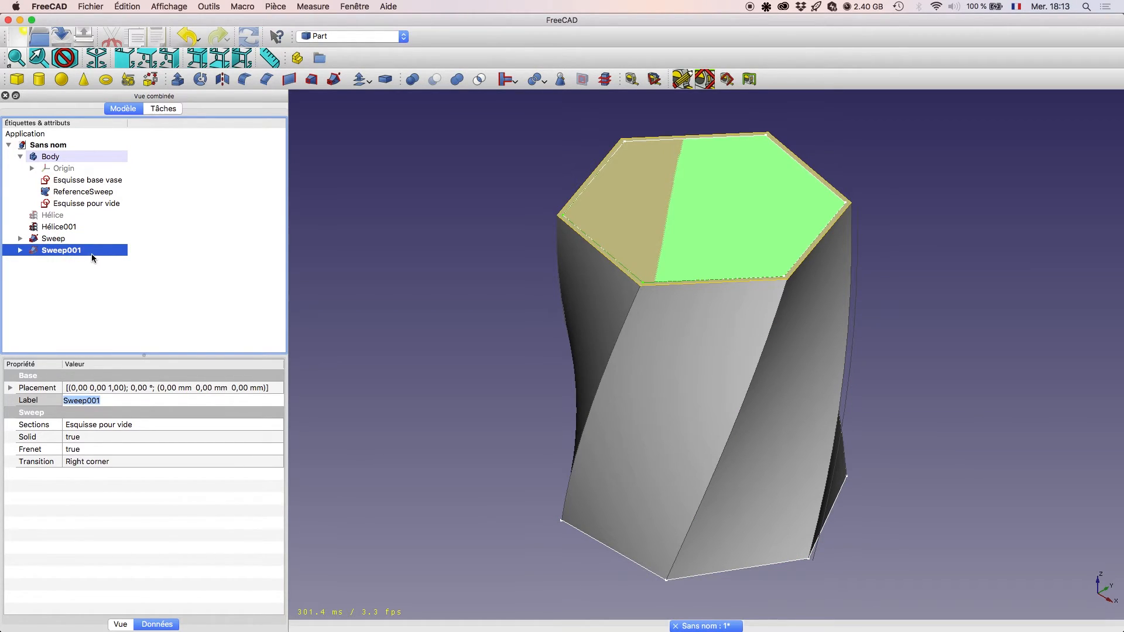
pyautogui.click(98, 279)
pyautogui.click(59, 239)
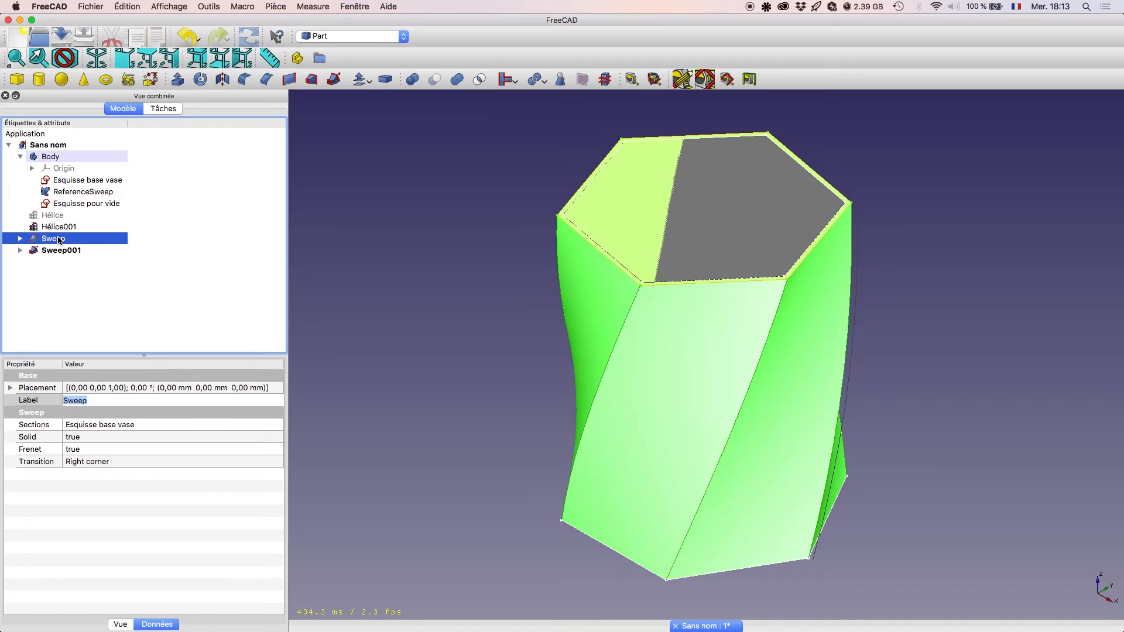
pyautogui.keyDown('ctrl'); pyautogui.click(65, 250); pyautogui.keyUp('ctrl')
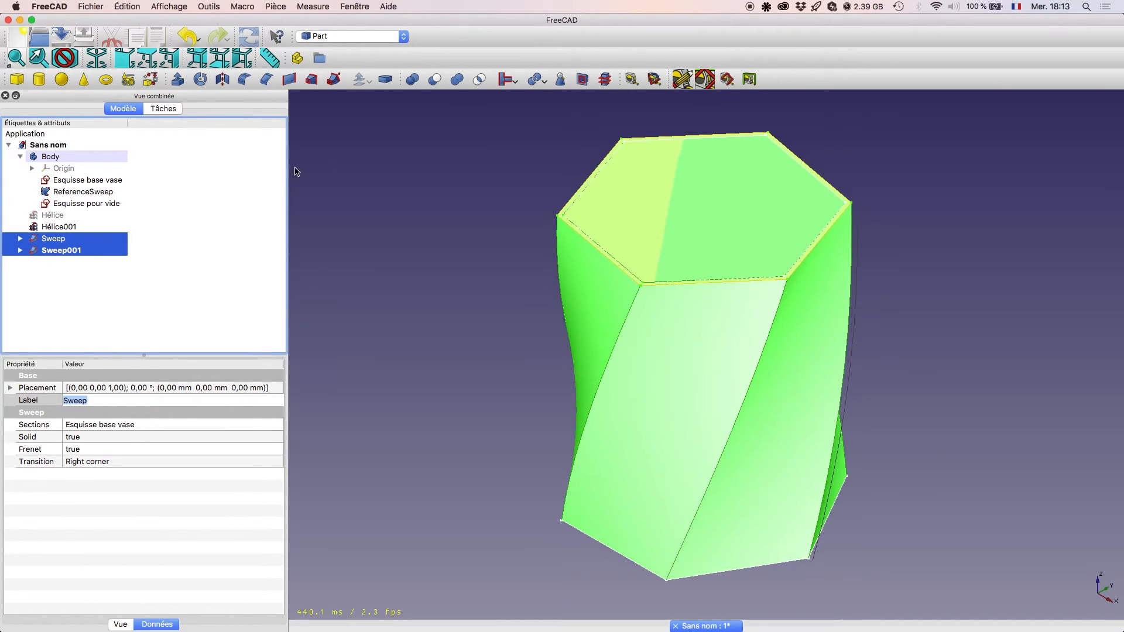
pyautogui.click(435, 80)
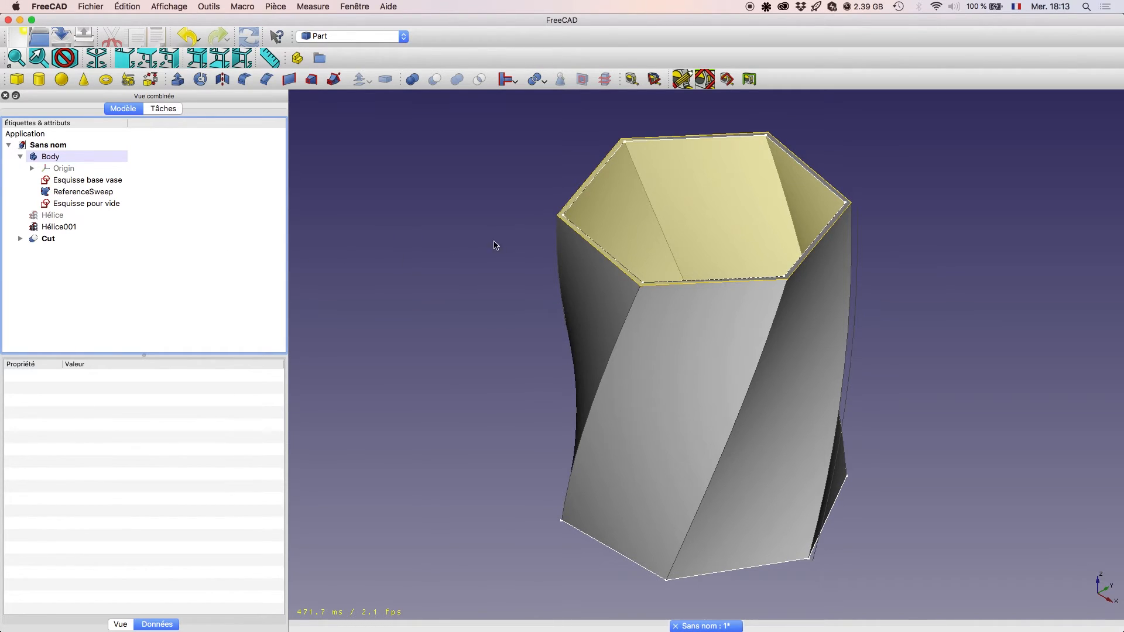
pyautogui.click(388, 228)
pyautogui.click(59, 239)
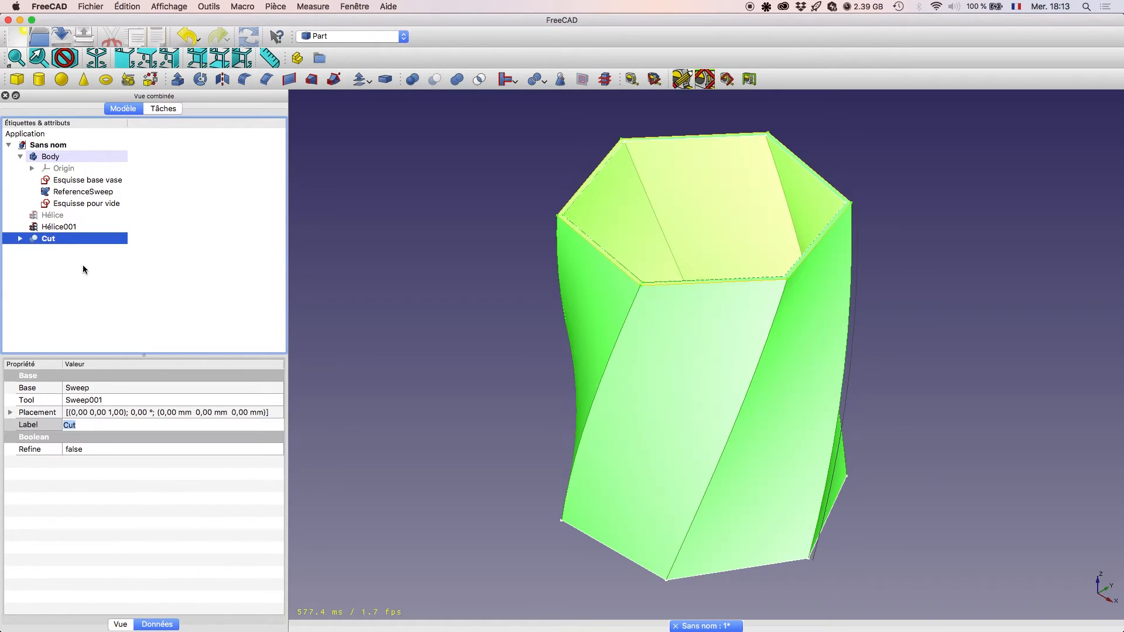
# - Rename the Cut object as "Vase hélice terminé"
pyautogui.click(90, 425)
pyautogui.moveTo(69, 425); pyautogui.dragTo(2, 413)
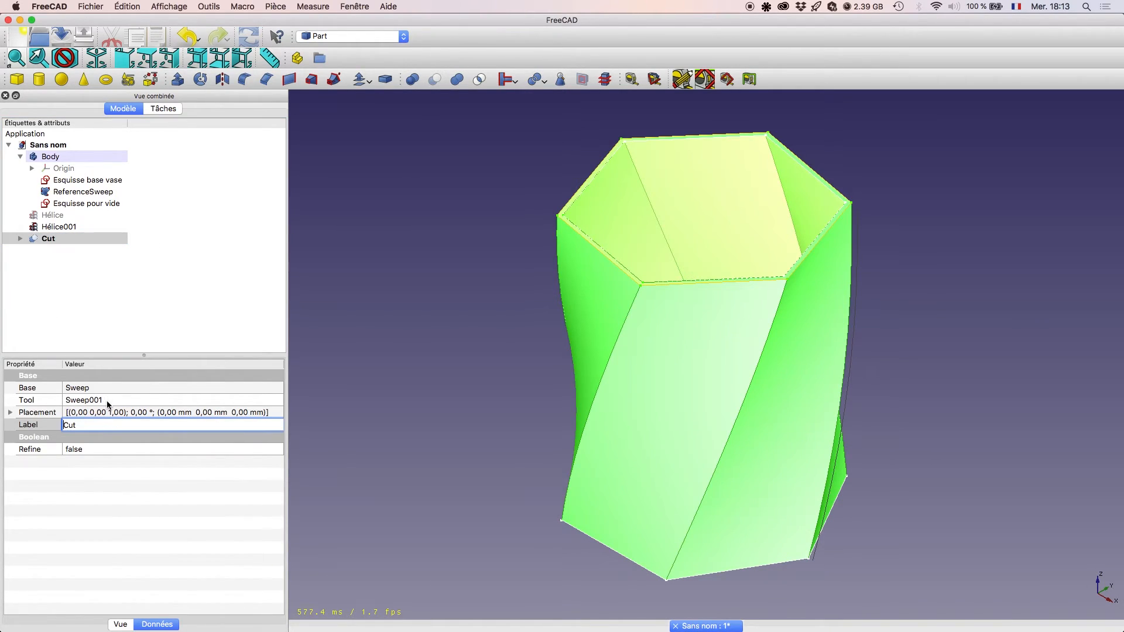
pyautogui.moveTo(98, 422); pyautogui.dragTo(2, 402)
pyautogui.write('Vase hélice ter')
pyautogui.write('miné')
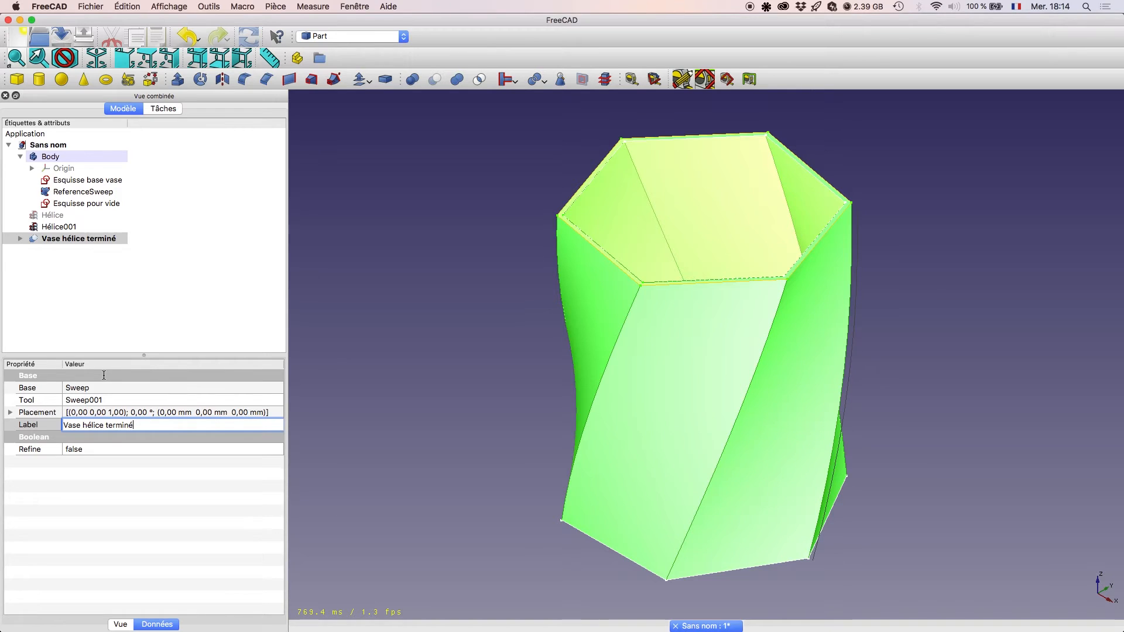
pyautogui.press('Return')
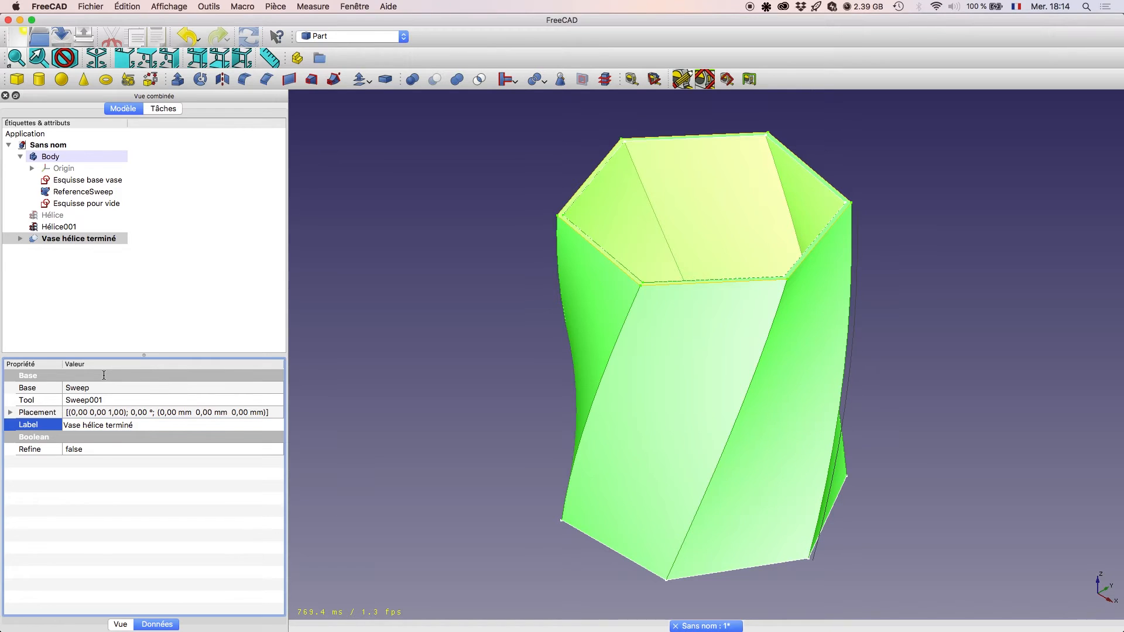
# - Hide Hélice001, the sketches "Esquisse pour vide" and "Esquisse base vase", and ReferenceSweep, leaving only the finished vase displayed
pyautogui.click(58, 227)
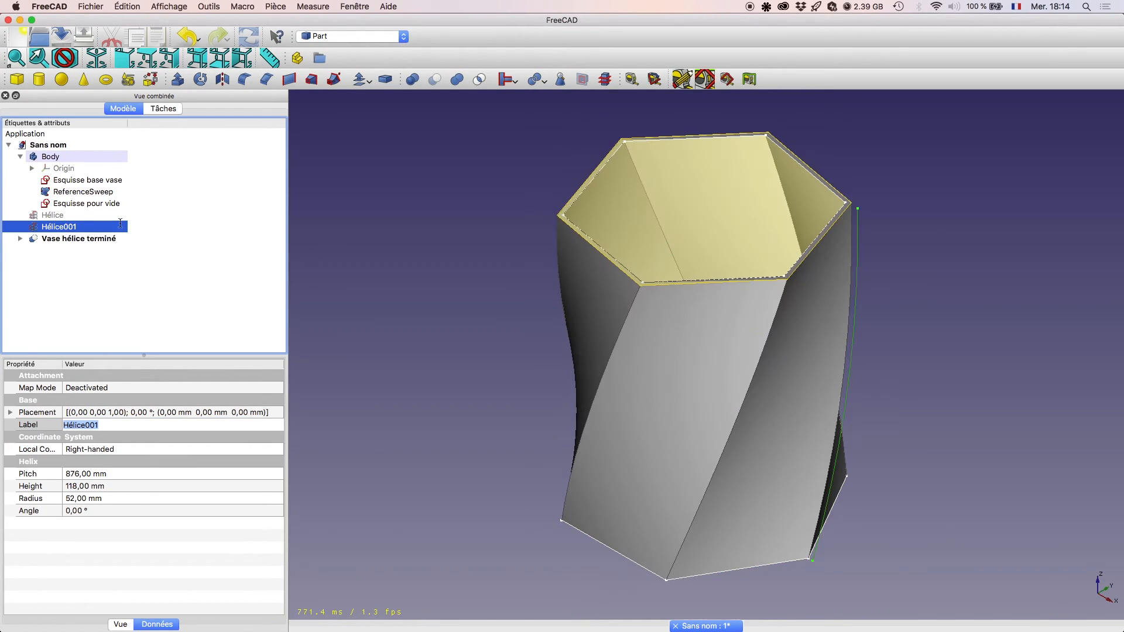
pyautogui.click(94, 203)
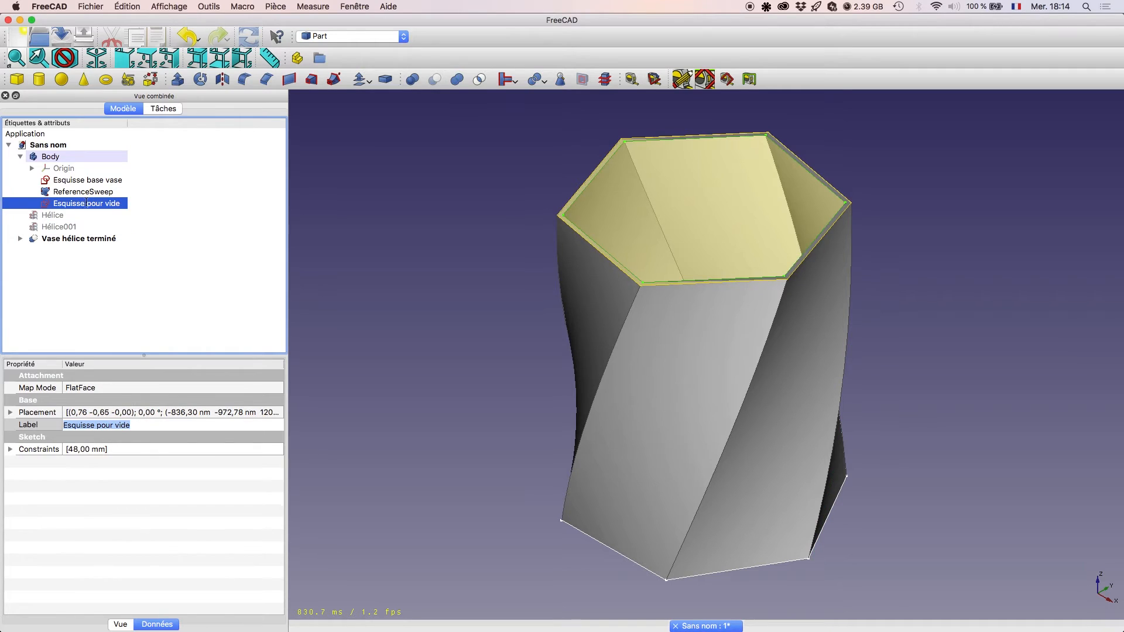
pyautogui.click(89, 180)
pyautogui.click(85, 192)
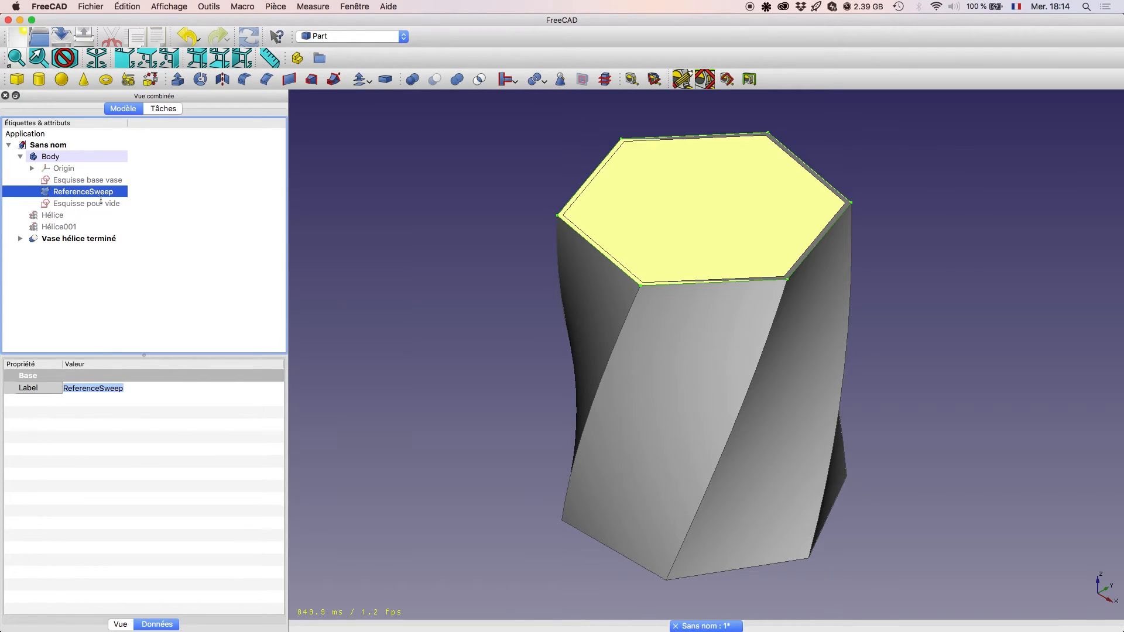
pyautogui.press('space')
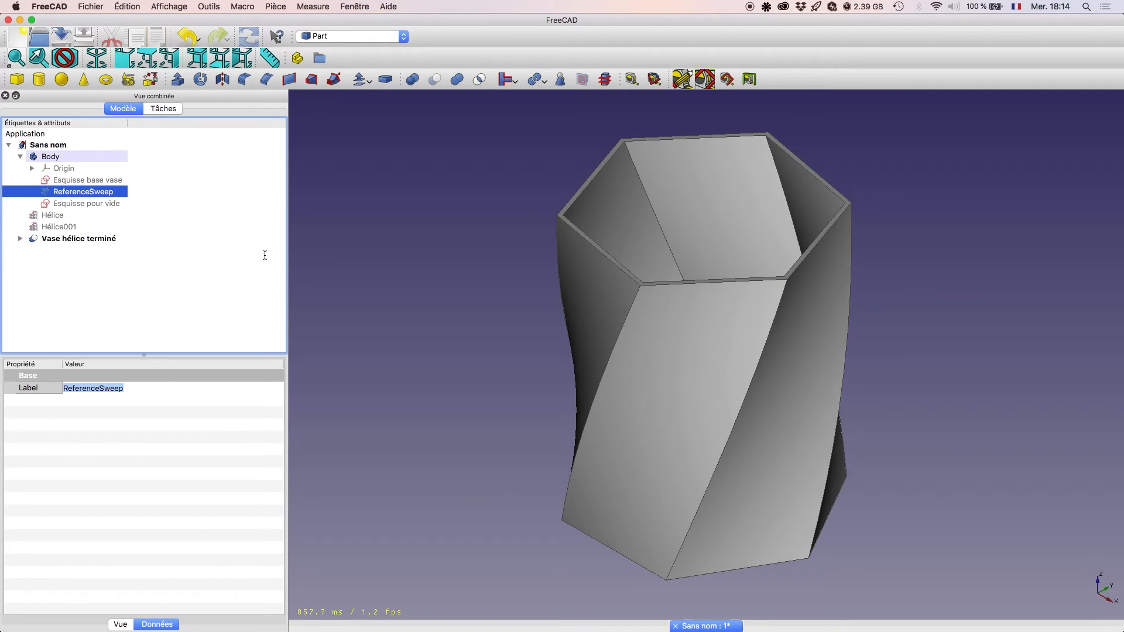
# - Set the transparency of "Vase hélice terminé" to 90 in its view properties
pyautogui.click(71, 239)
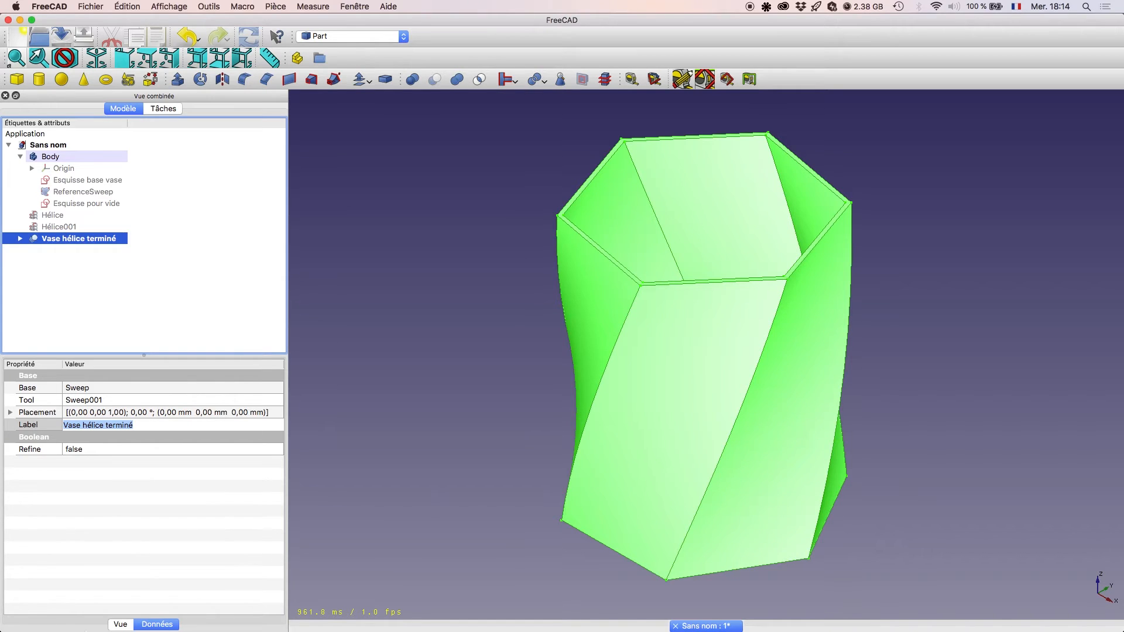
pyautogui.click(120, 625)
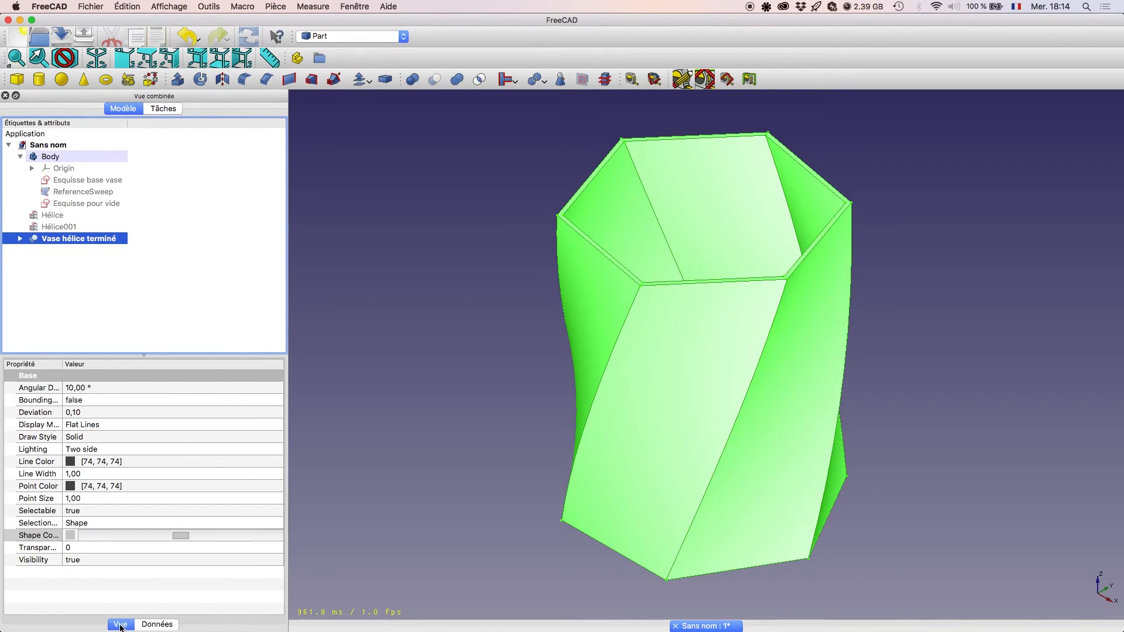
pyautogui.click(78, 548)
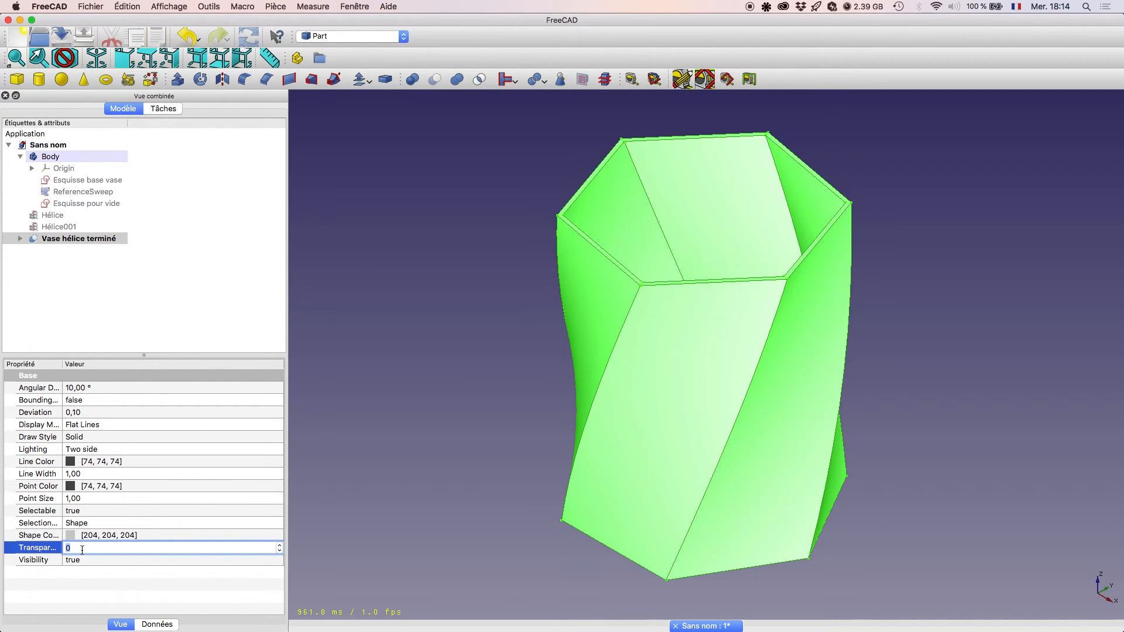
pyautogui.write('1')
pyautogui.press('Up')
pyautogui.press('Up')
pyautogui.press('Up')
pyautogui.press('Up')
pyautogui.press('Up')
pyautogui.press('Up')
pyautogui.press('Up')
pyautogui.press('Up')
pyautogui.press('Up')
pyautogui.press('Up')
pyautogui.press('Up')
pyautogui.press('Up')
pyautogui.press('Up')
pyautogui.press('Up')
pyautogui.press('Up')
pyautogui.press('Up')
pyautogui.press('Up')
pyautogui.press('Up')
pyautogui.press('Up')
pyautogui.press('Up')
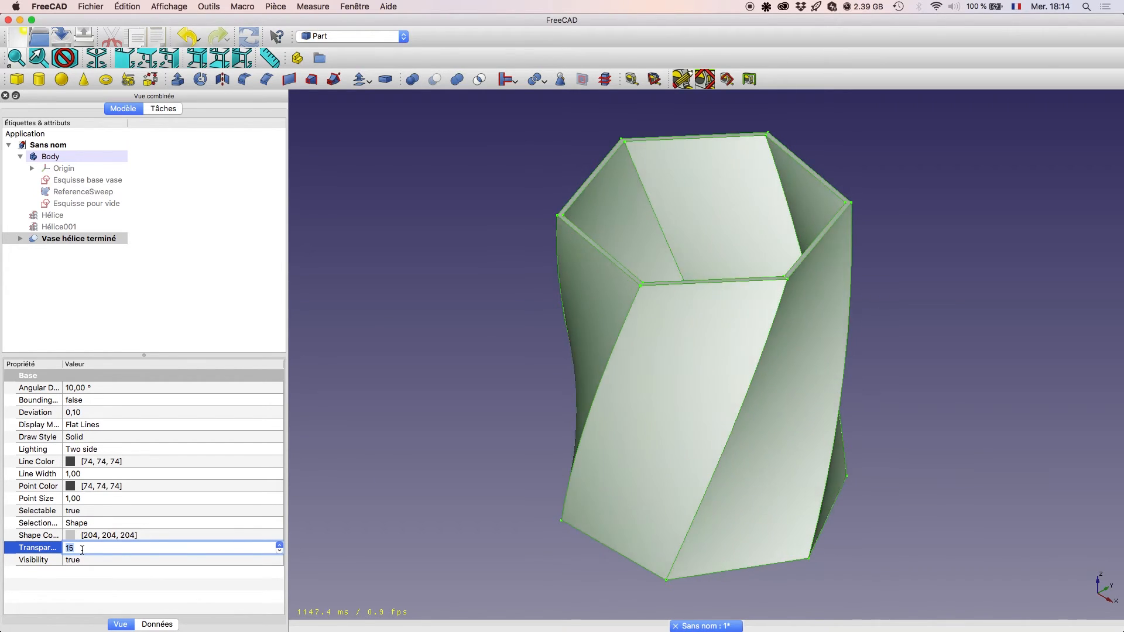
pyautogui.press('Up')
pyautogui.press('Up')
pyautogui.press('Up')
pyautogui.press('Up')
pyautogui.press('Up')
pyautogui.press('Up')
pyautogui.press('Up')
pyautogui.press('Up')
pyautogui.press('Up')
pyautogui.press('Up')
pyautogui.press('Up')
pyautogui.press('Up')
pyautogui.press('Up')
pyautogui.press('Up')
pyautogui.press('Up')
pyautogui.press('Up')
pyautogui.press('Up')
pyautogui.press('Up')
pyautogui.press('Up')
pyautogui.press('Up')
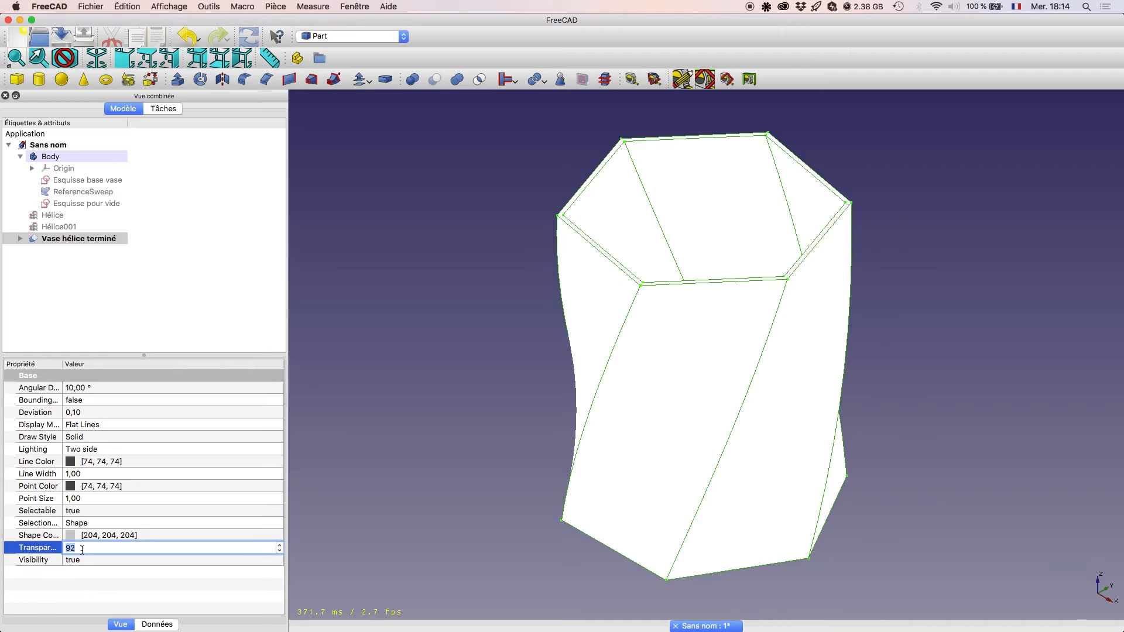
# - Change the vase's shape color to a medium blue and deselect the vase
pyautogui.click(83, 535)
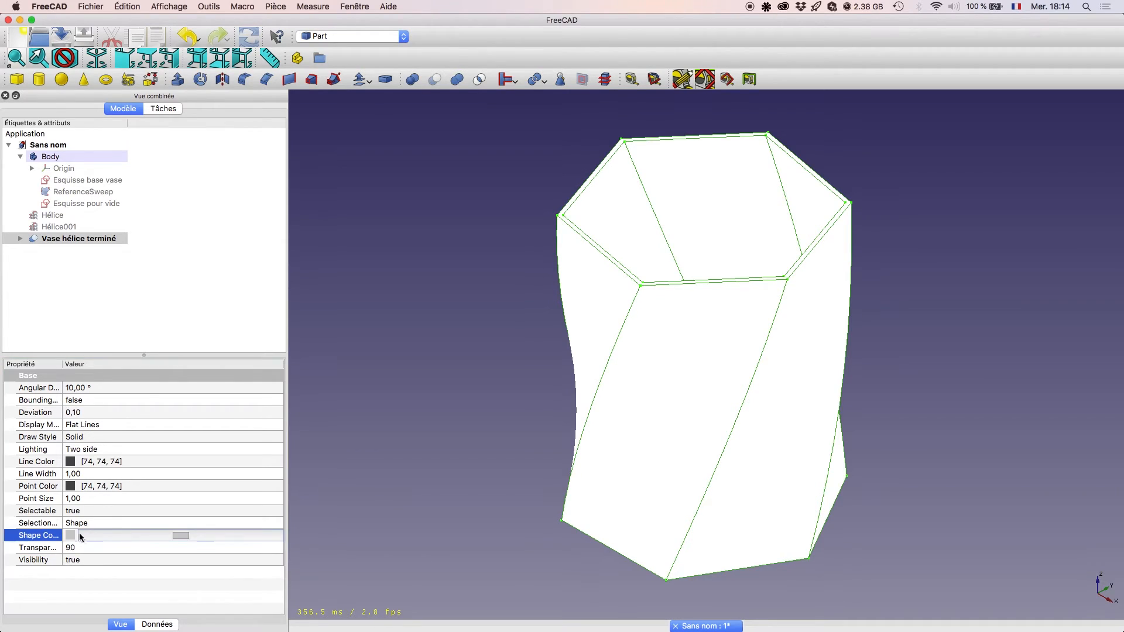
pyautogui.click(179, 535)
pyautogui.moveTo(753, 363); pyautogui.dragTo(744, 367)
pyautogui.moveTo(748, 409); pyautogui.dragTo(736, 410)
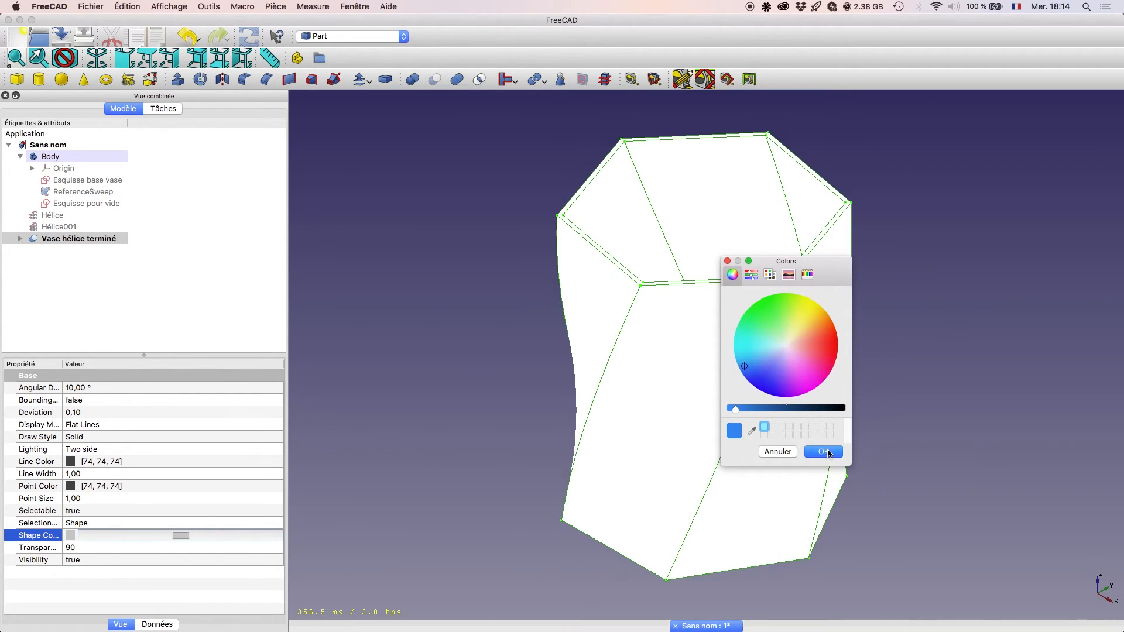
pyautogui.click(824, 452)
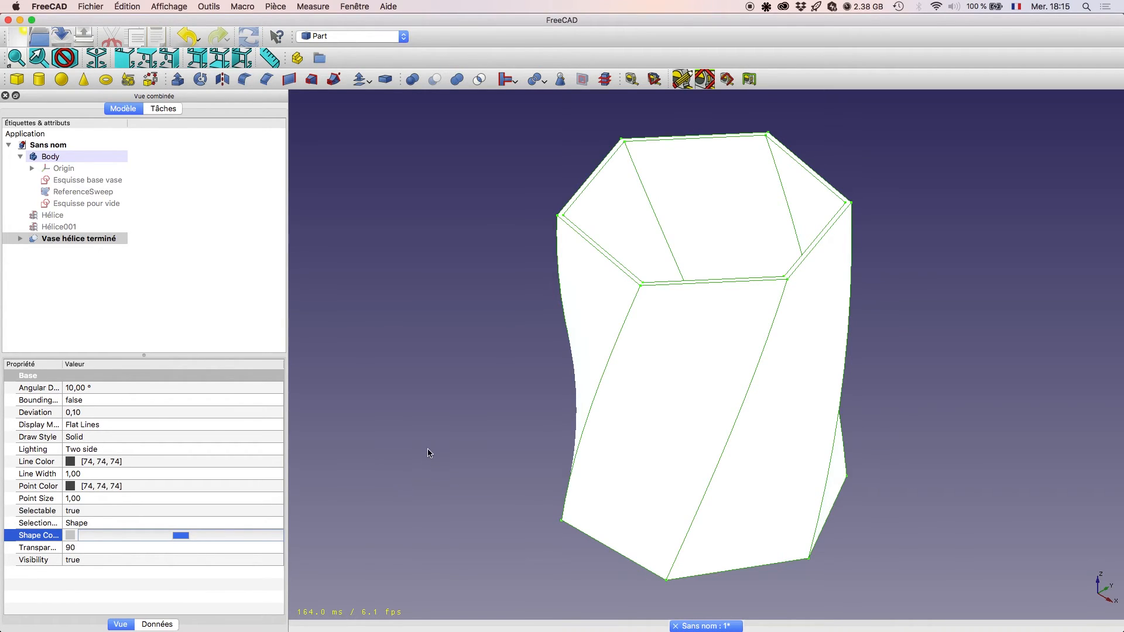
pyautogui.click(956, 404)
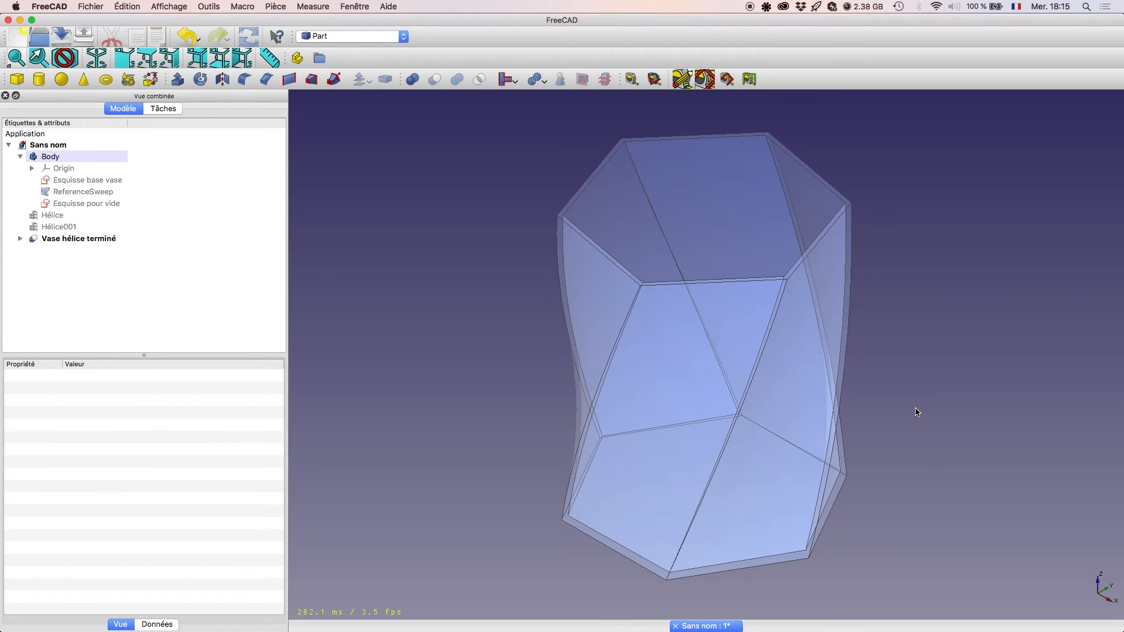
# - Examine the transparent vase from several angles and return to the axonometric view
pyautogui.scroll(3, 917, 412)
pyautogui.scroll(-3, 917, 412)
pyautogui.moveTo(943, 359); pyautogui.dragTo(878, 364, button='middle')
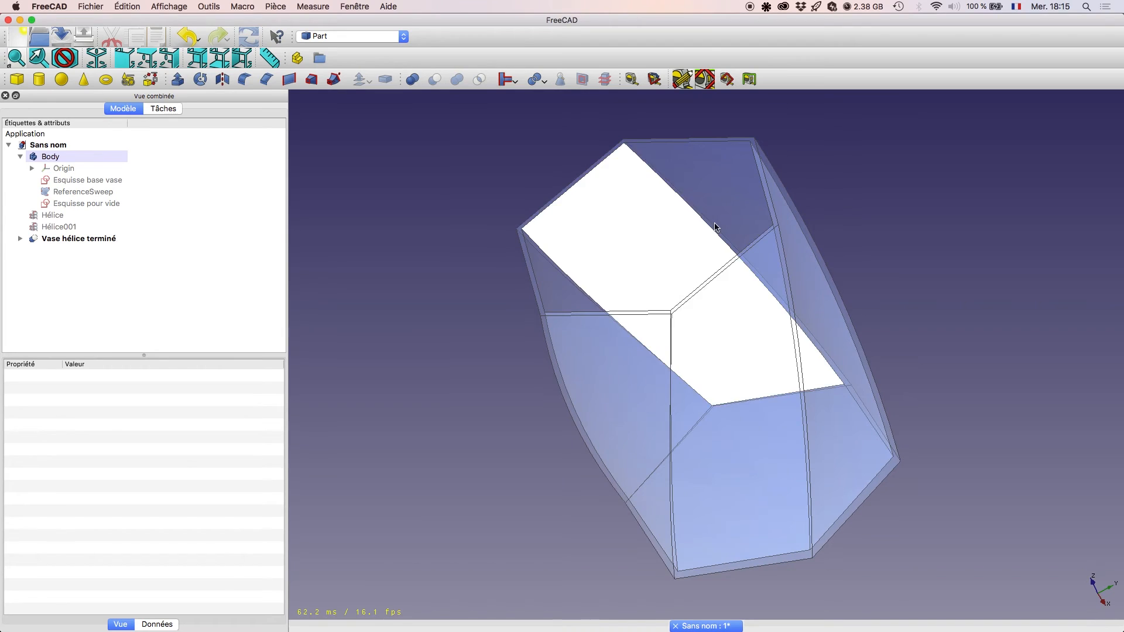
pyautogui.moveTo(634, 332); pyautogui.dragTo(828, 275, button='middle')
pyautogui.click(97, 59)
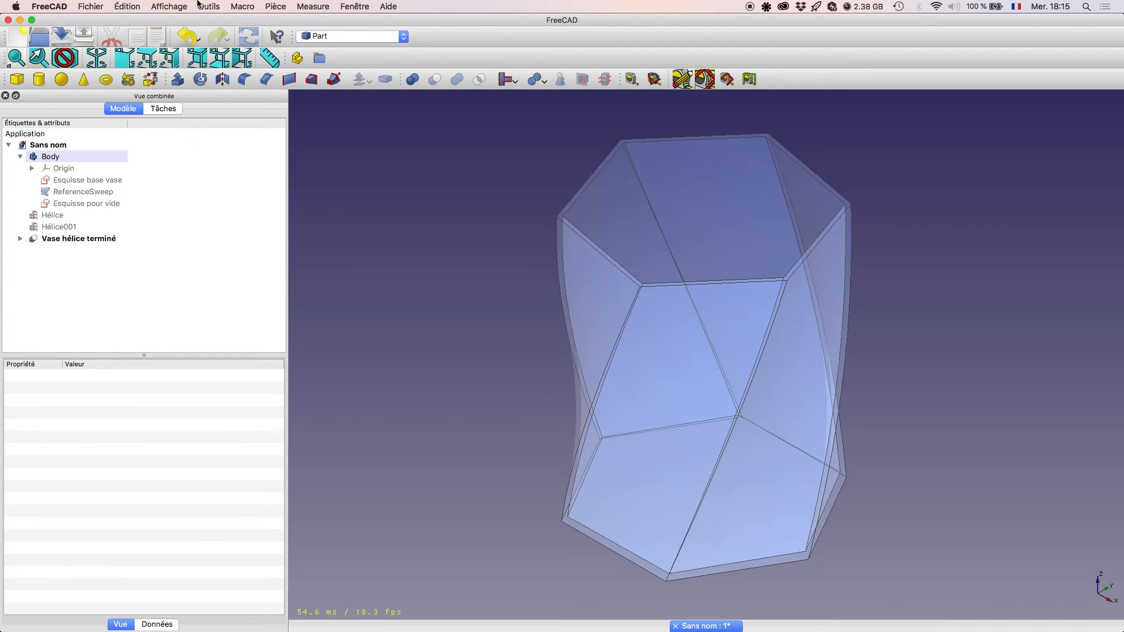
# - Save the document as vasehéliceD2 in the folder "2018-11-21 Vase hélice D"
pyautogui.click(92, 7)
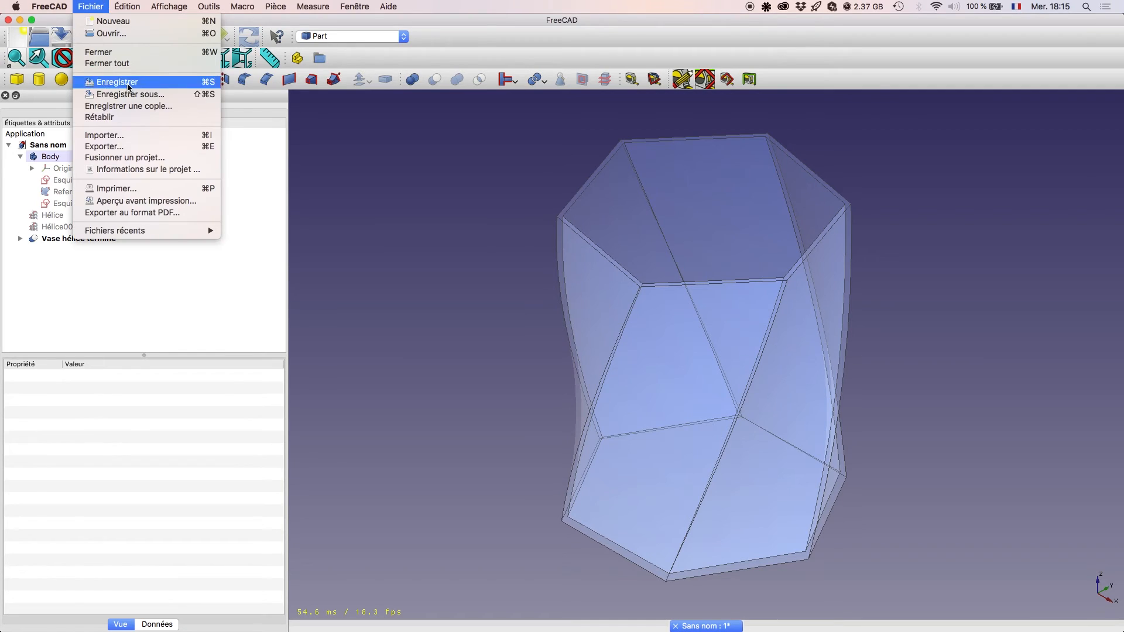
pyautogui.click(149, 96)
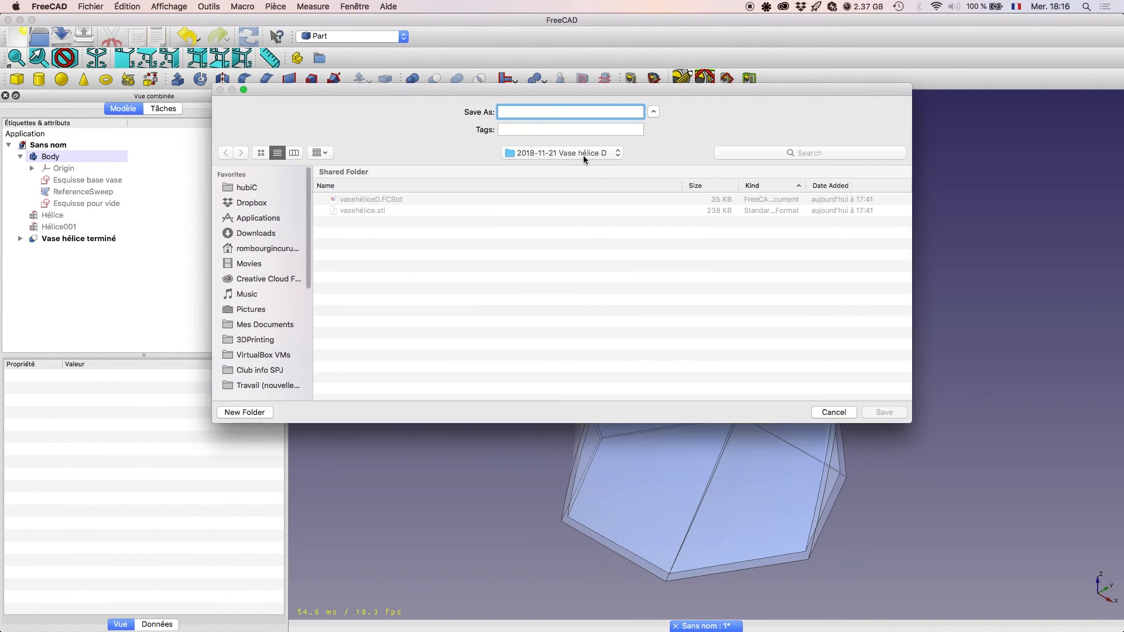
pyautogui.click(617, 154)
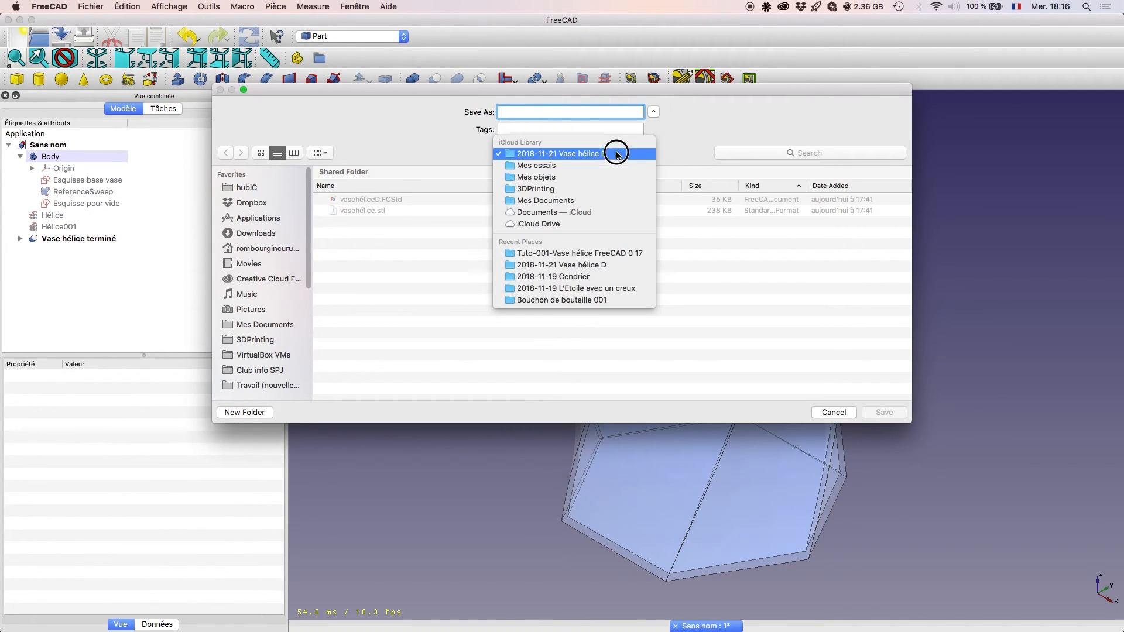
pyautogui.click(574, 154)
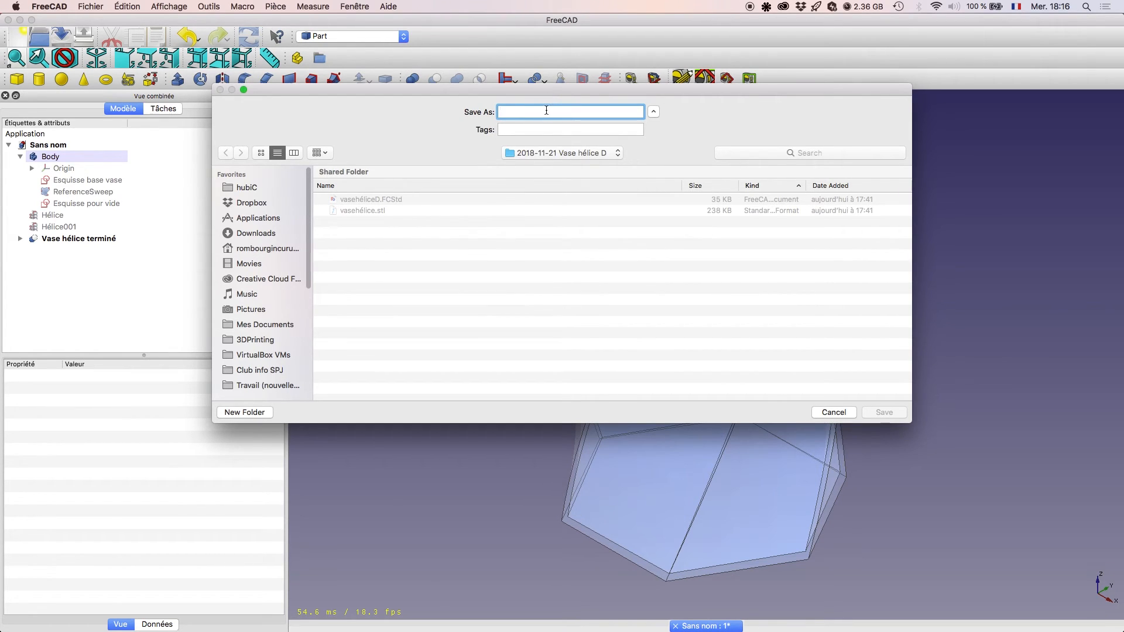
pyautogui.write('basehélice')
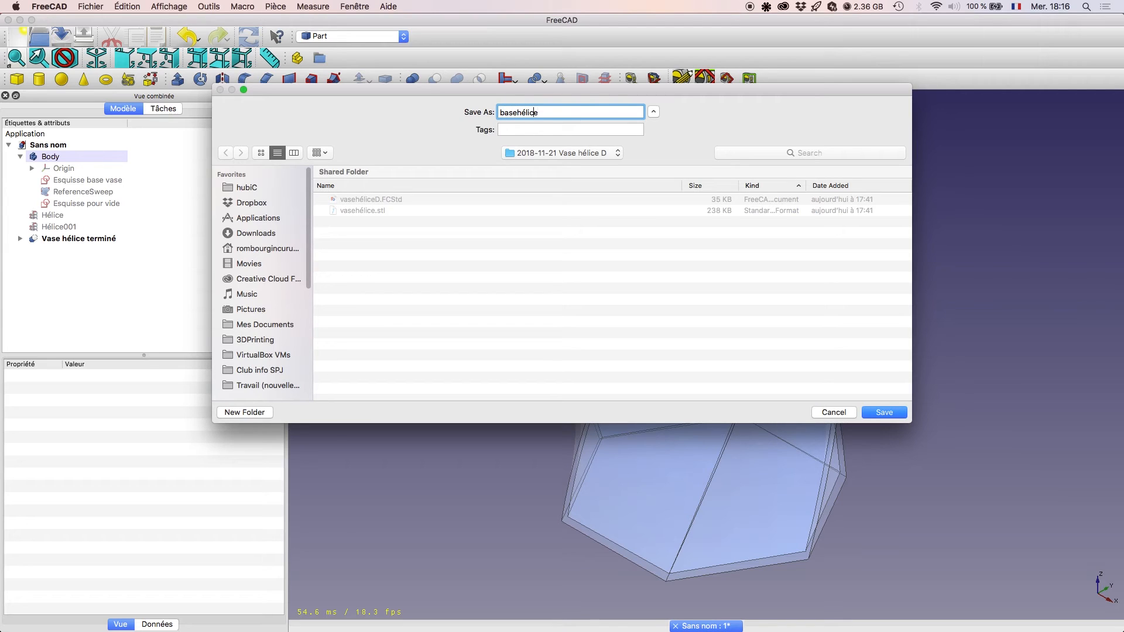
pyautogui.press('BackSpace')
pyautogui.write('vD')
pyautogui.press('Return')
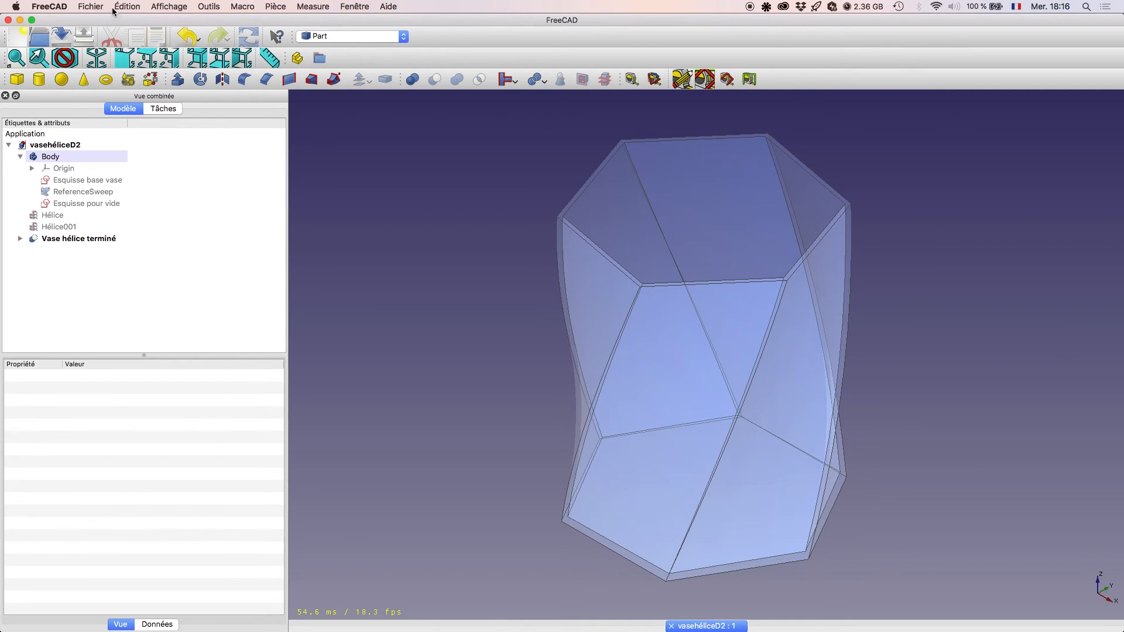
pyautogui.click(90, 5)
pyautogui.click(141, 94)
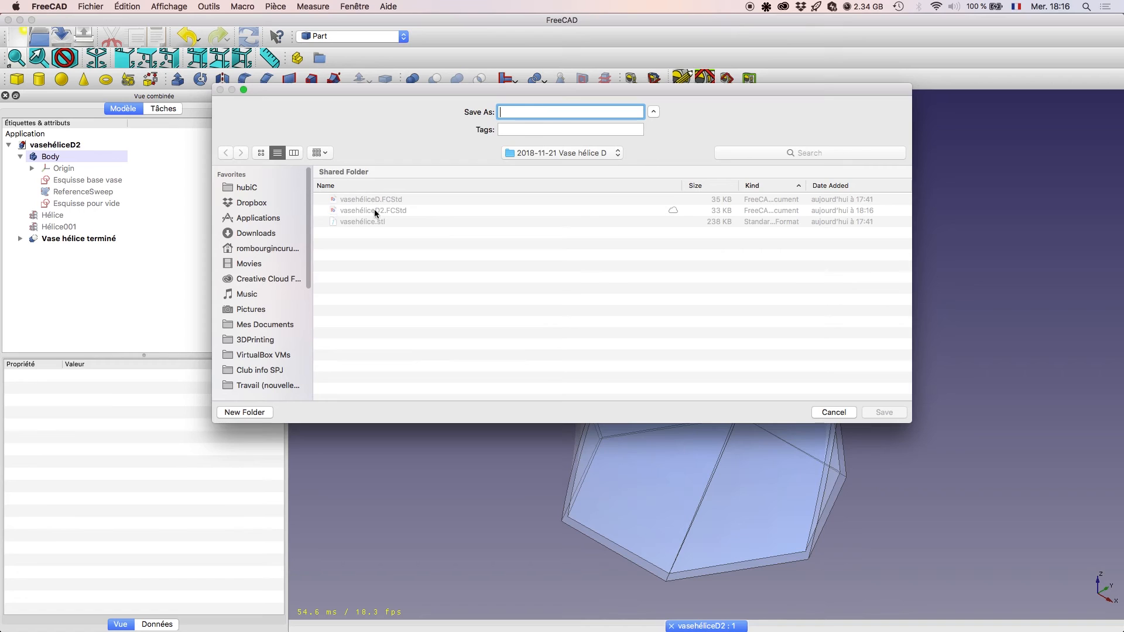
pyautogui.click(832, 413)
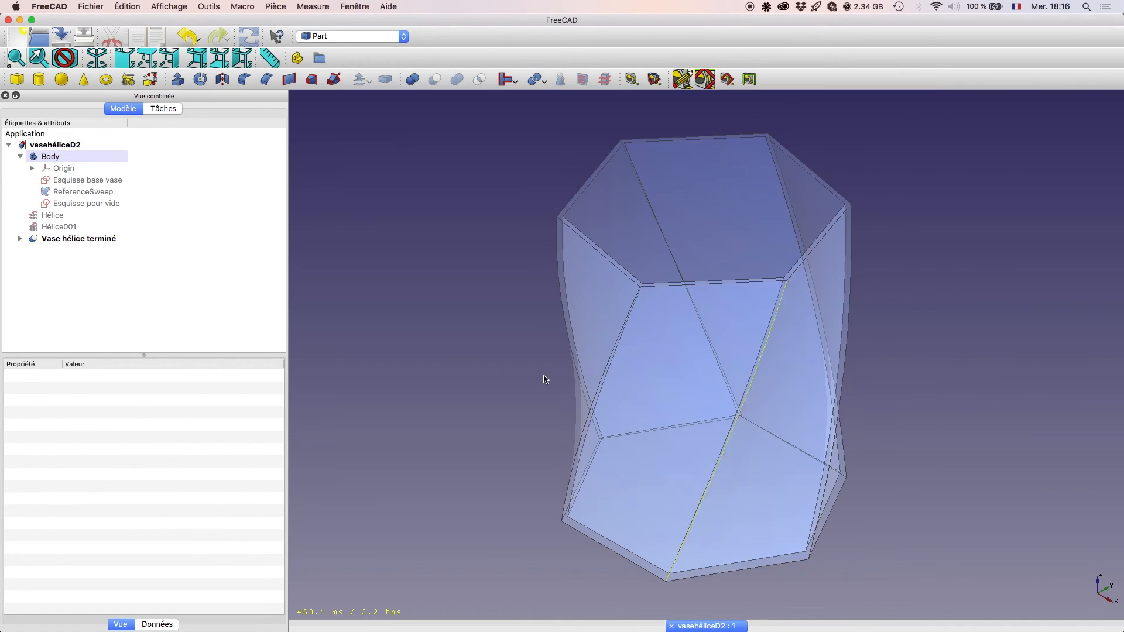
# - Export "Vase hélice terminé" as an STL mesh named vasehéliceD2.stl
pyautogui.click(80, 241)
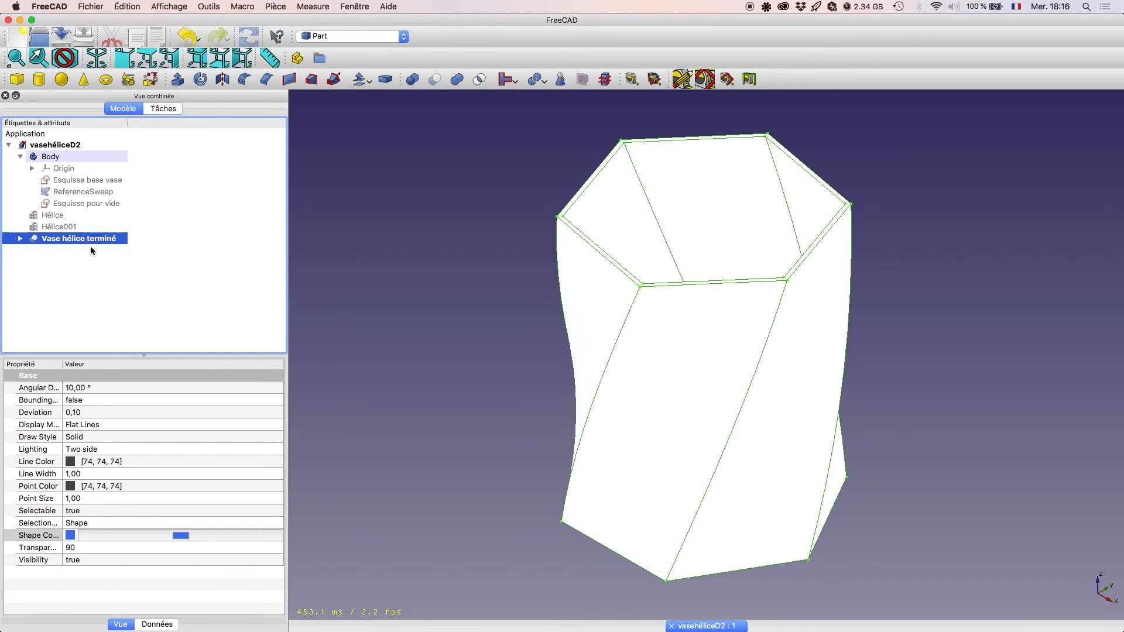
pyautogui.click(92, 7)
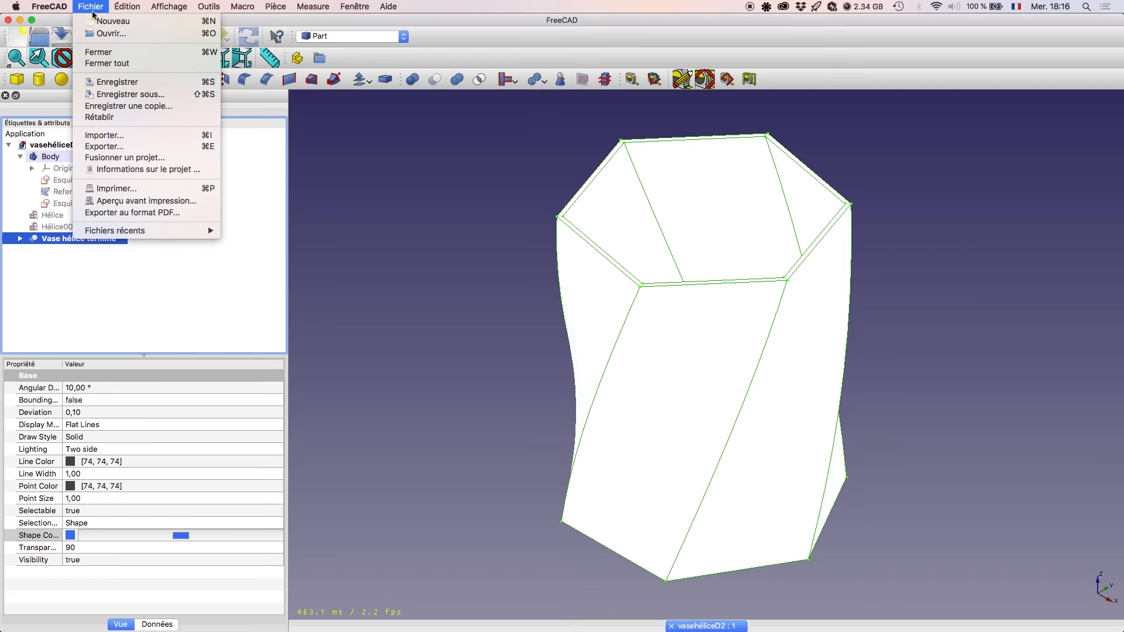
pyautogui.click(143, 147)
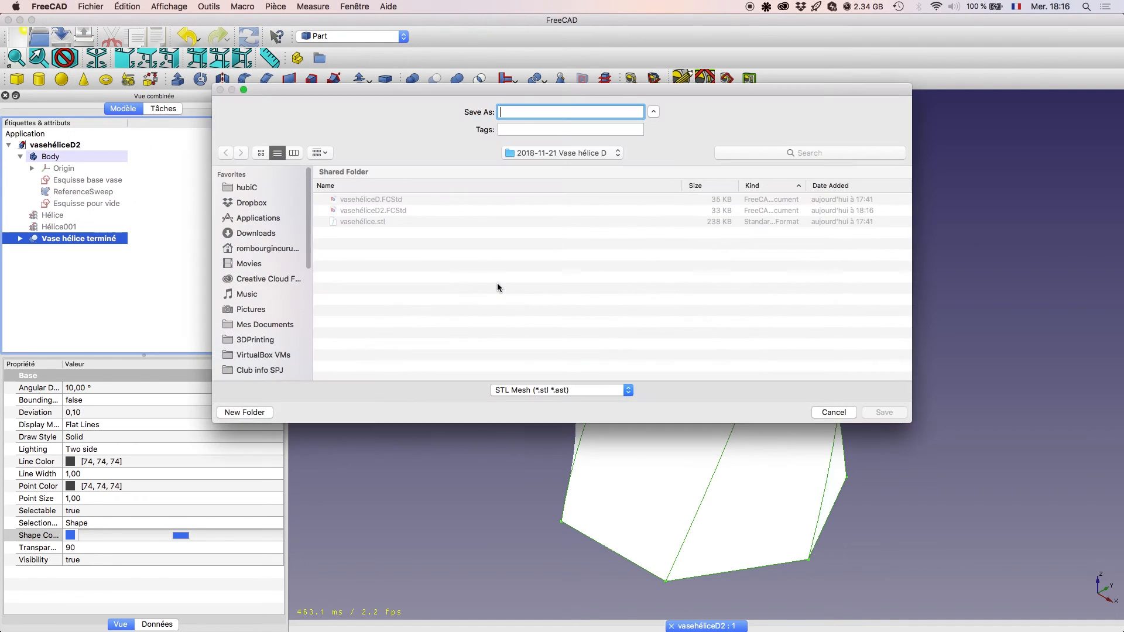
pyautogui.click(392, 210)
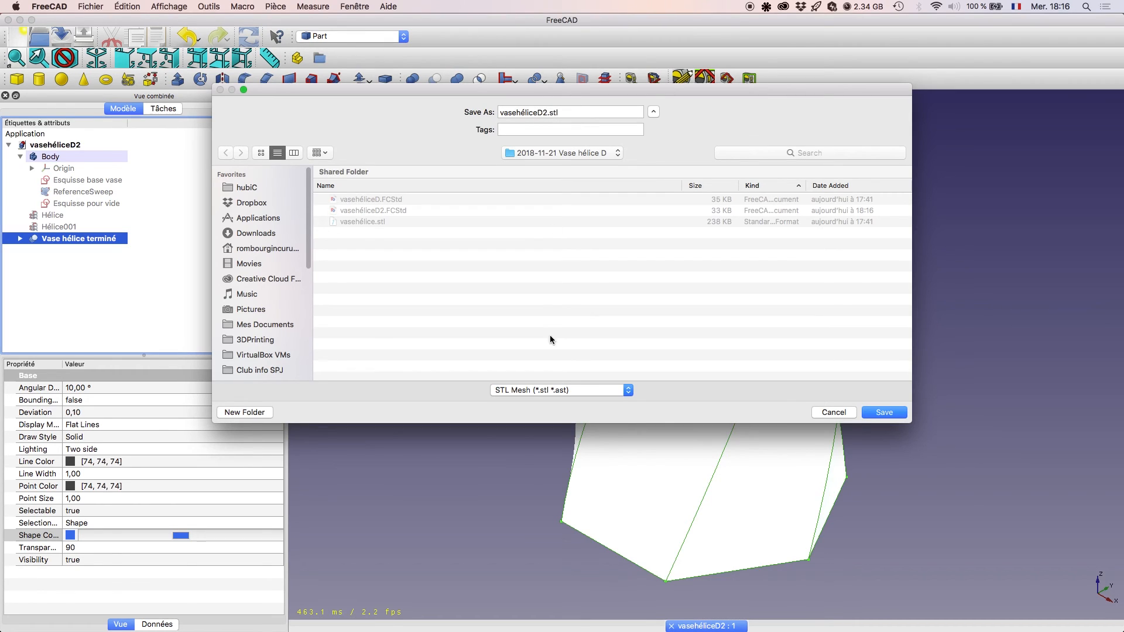
pyautogui.click(607, 391)
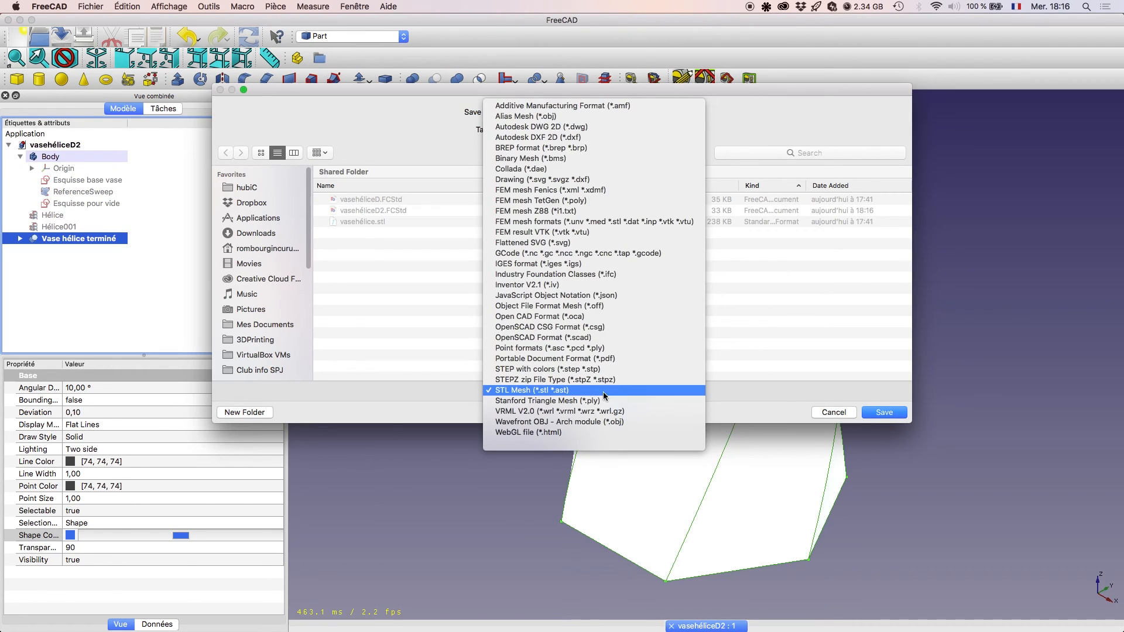
pyautogui.click(573, 391)
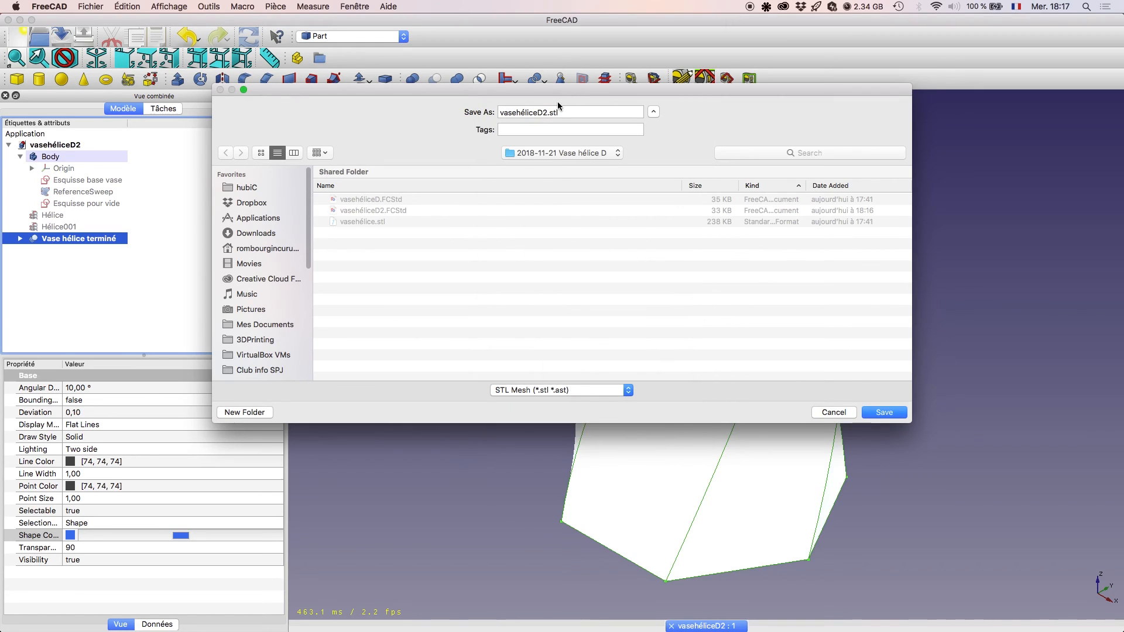
pyautogui.click(885, 413)
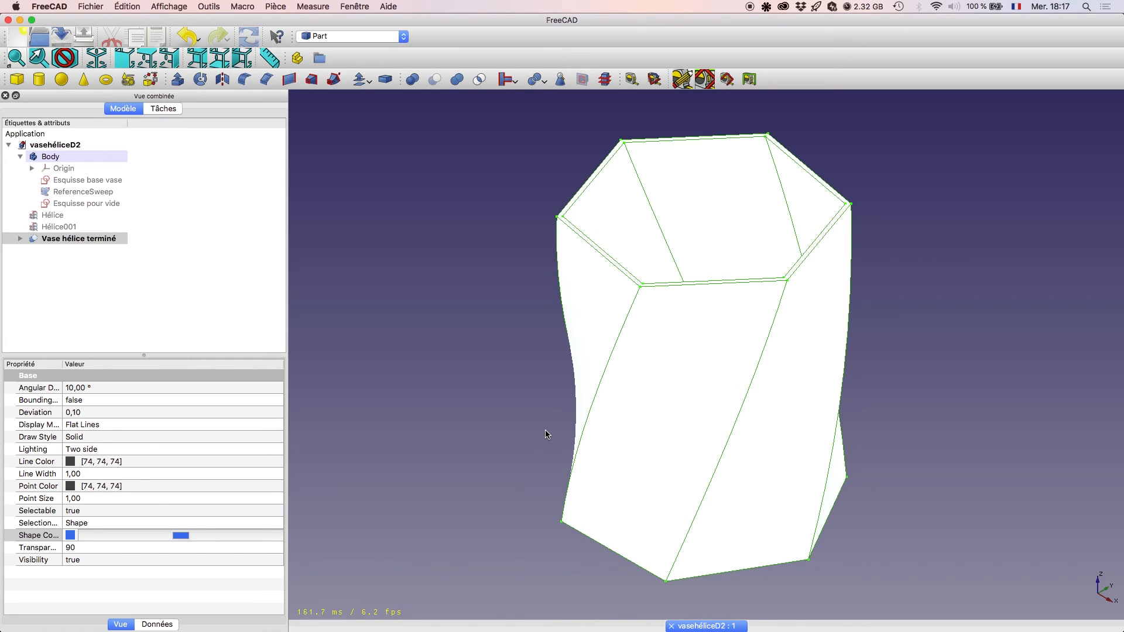
# - Switch to Ultimaker Cura and load vasehéliceD2.stl onto the build plate
pyautogui.hotkey('ctrl', 'Right')
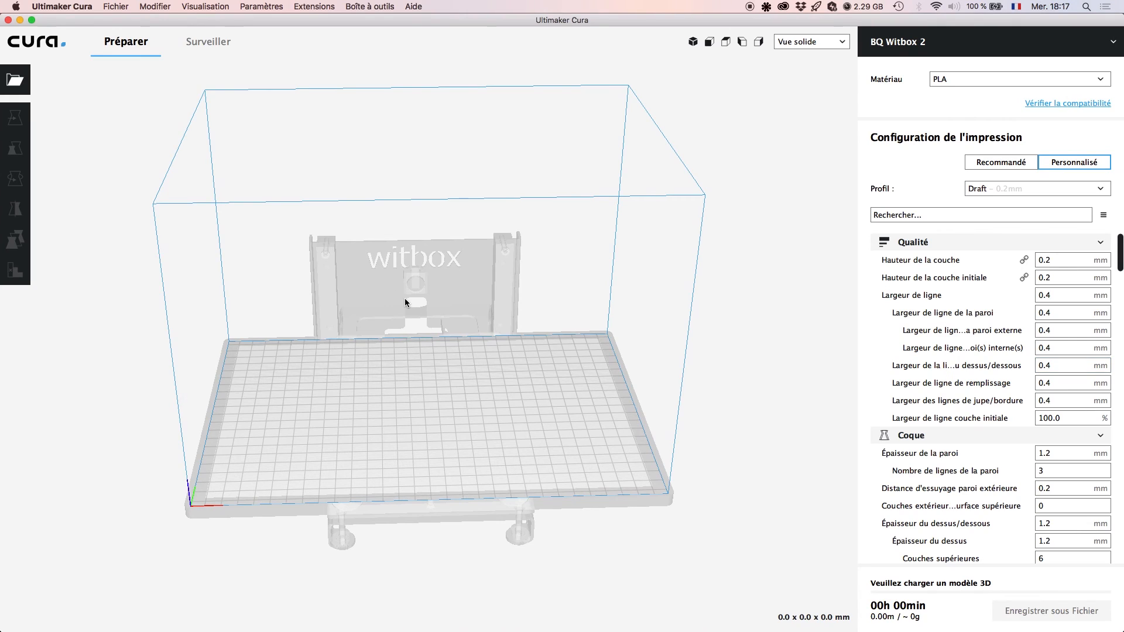
pyautogui.click(116, 6)
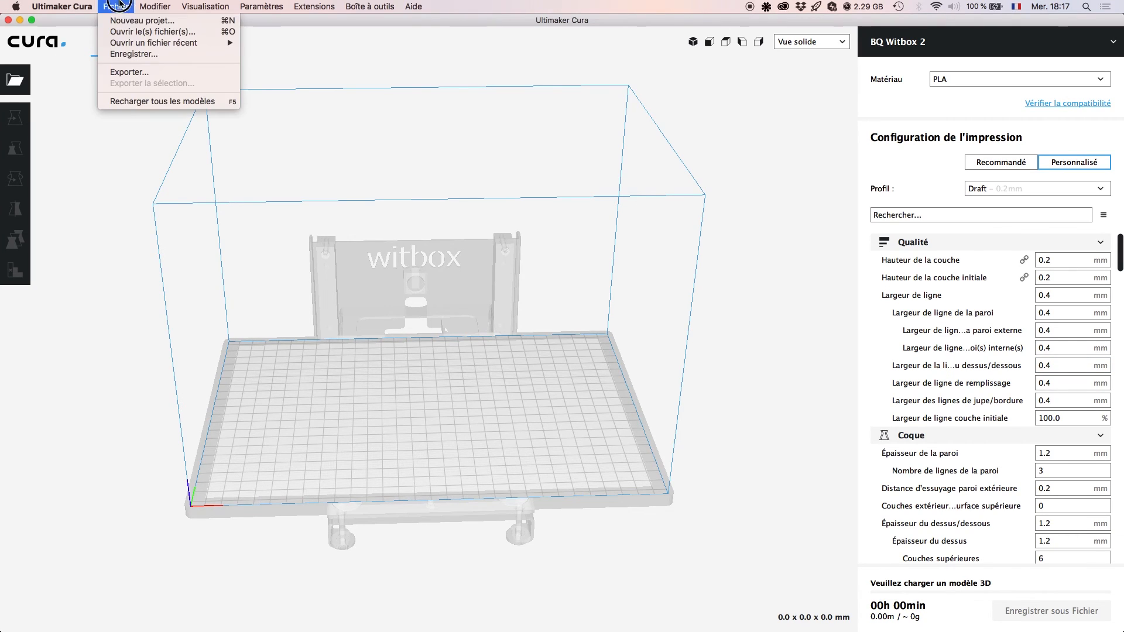
pyautogui.click(149, 32)
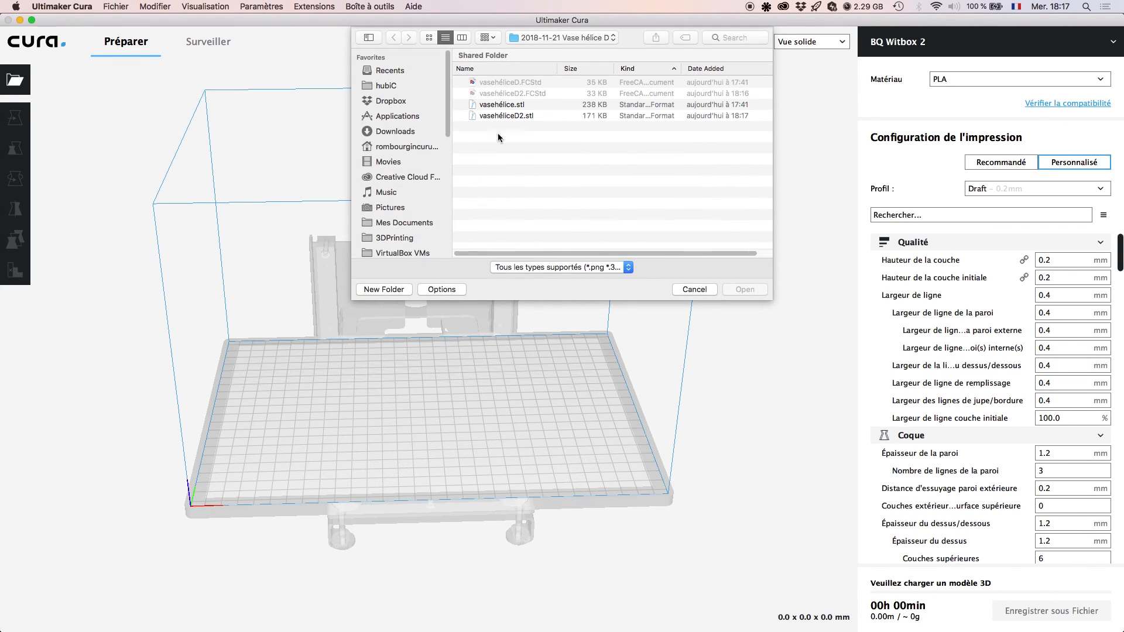
pyautogui.click(501, 118)
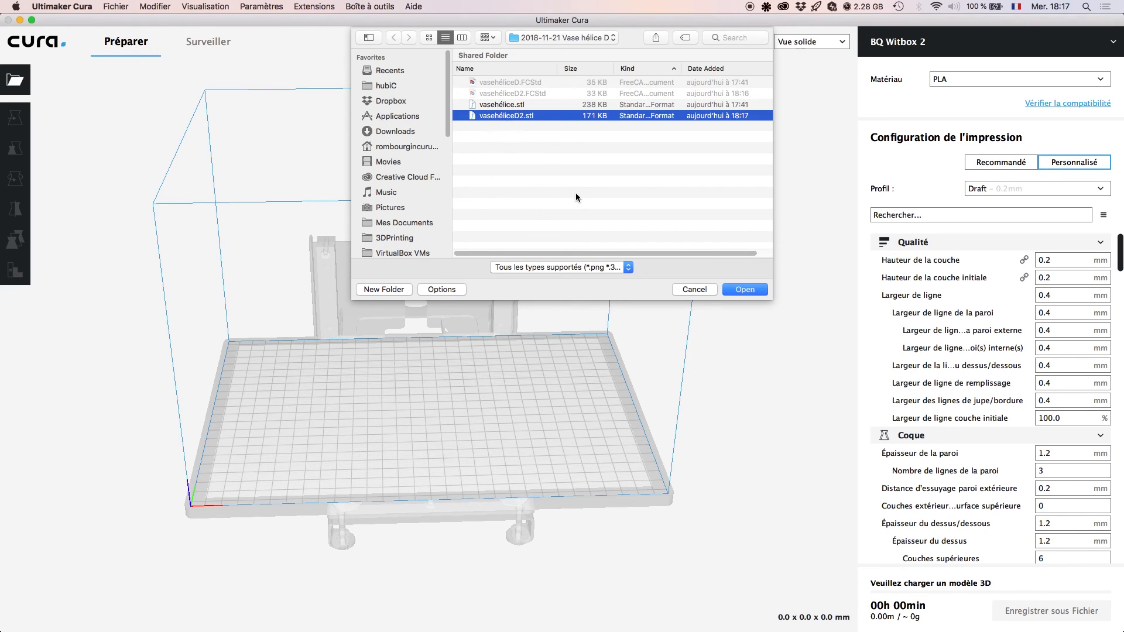
pyautogui.click(743, 290)
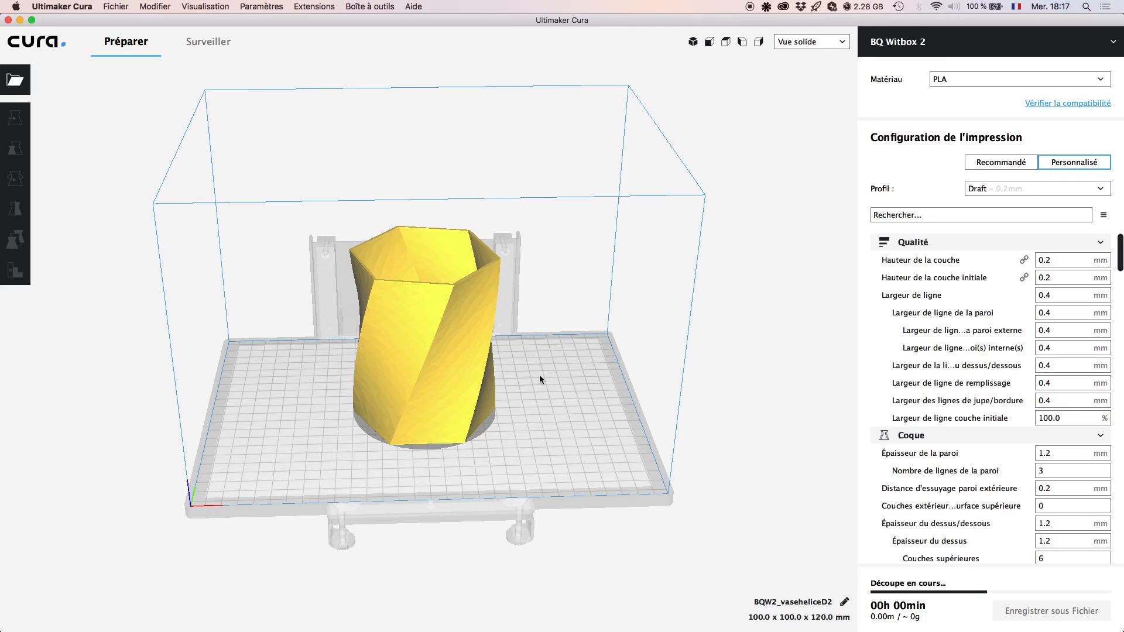
# - Inspect the vase on the build plate from above and view its print time breakdown
pyautogui.moveTo(539, 375); pyautogui.dragTo(565, 372, button='right')
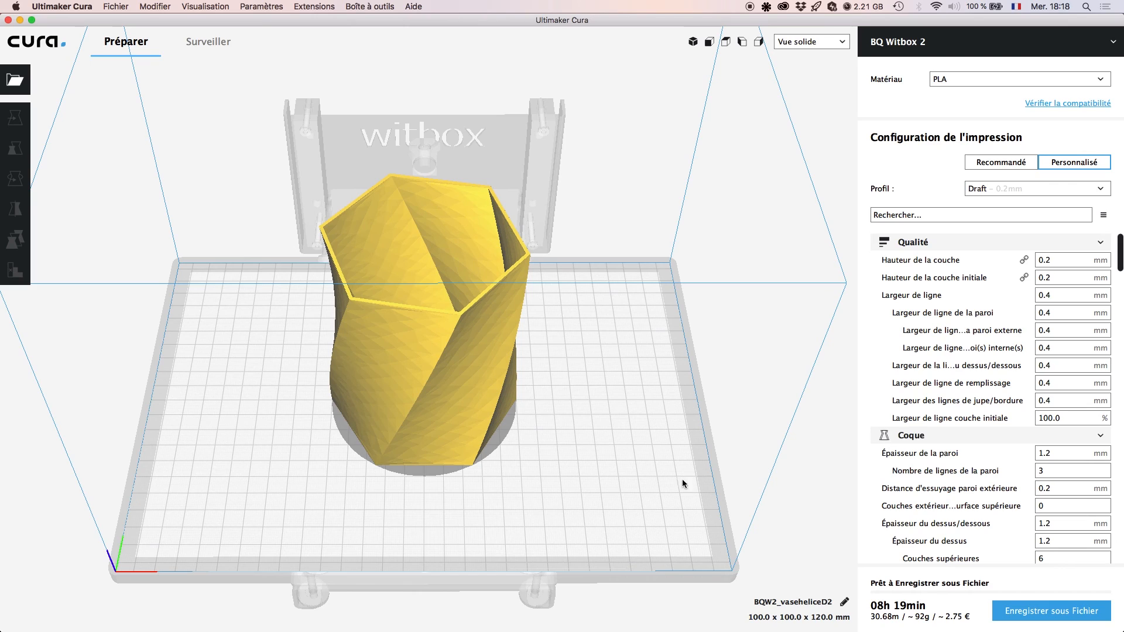
pyautogui.moveTo(900, 592)
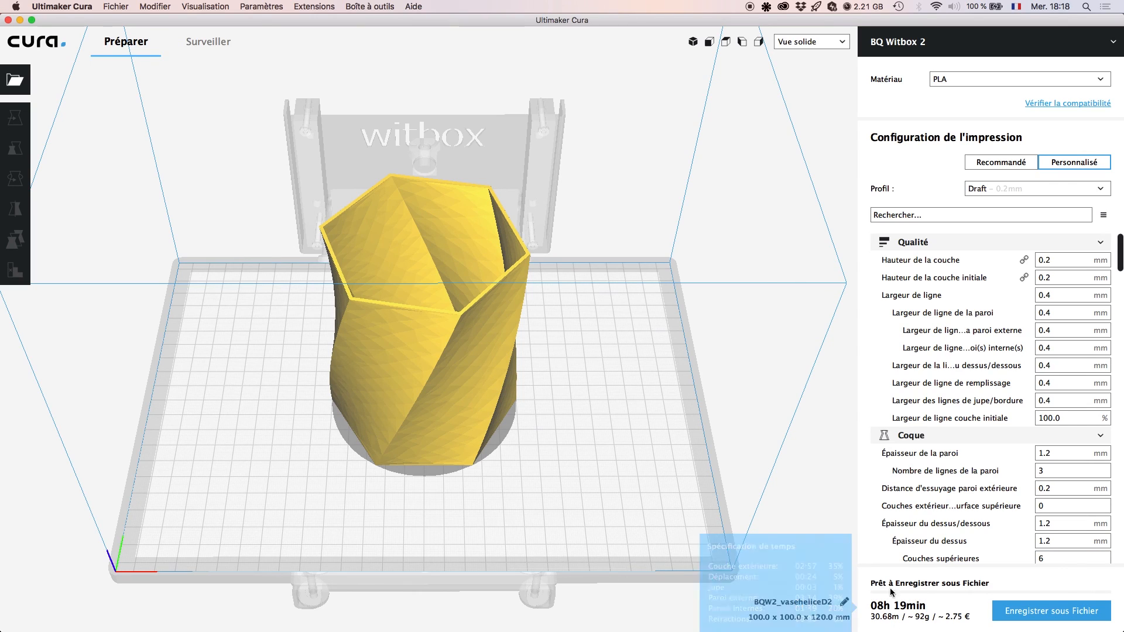